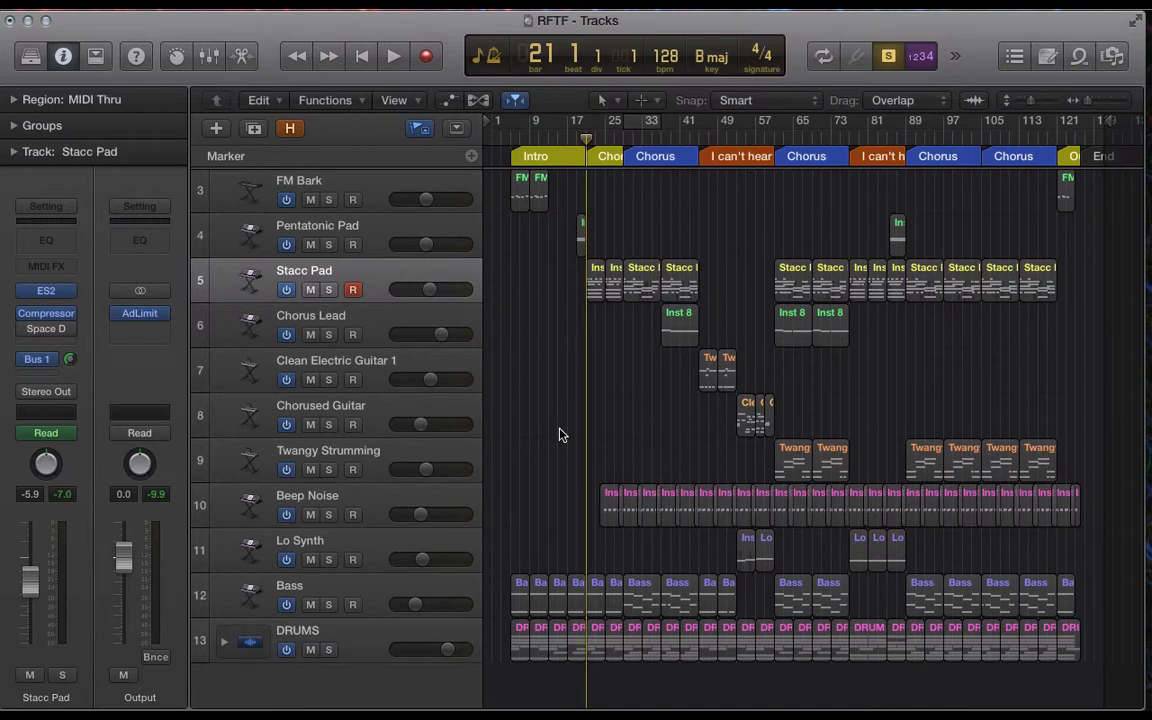
Select all the regions on the Stacc Pad track.
click(362, 270)
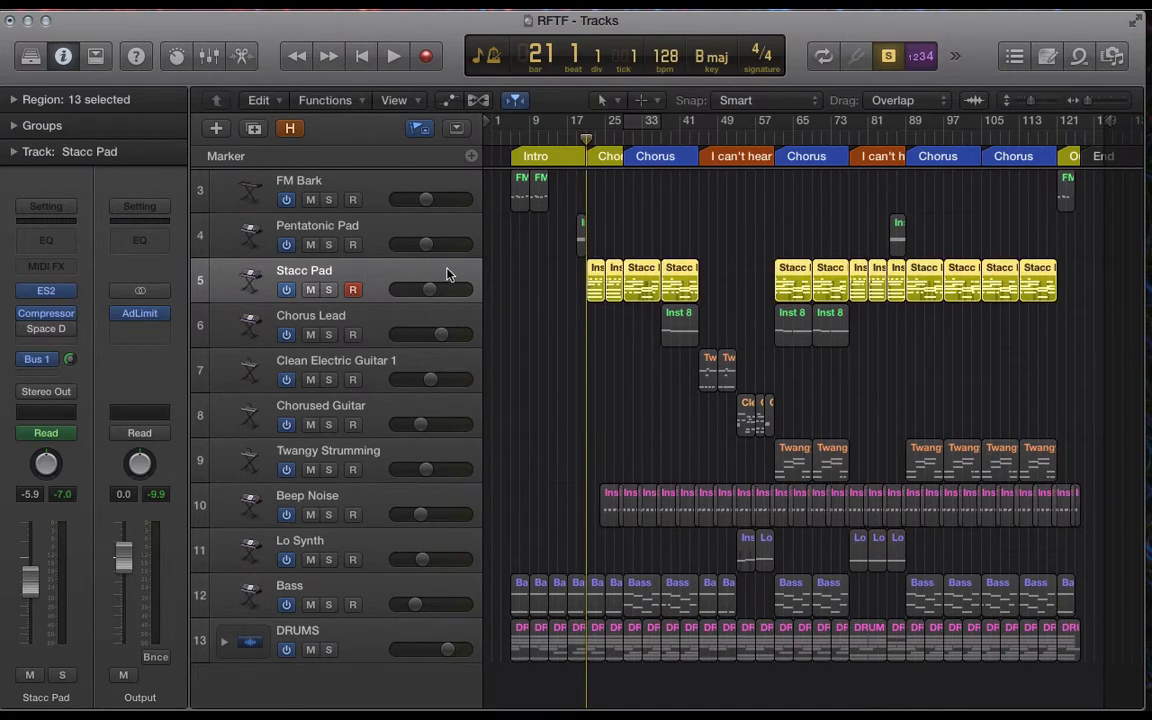
click(567, 321)
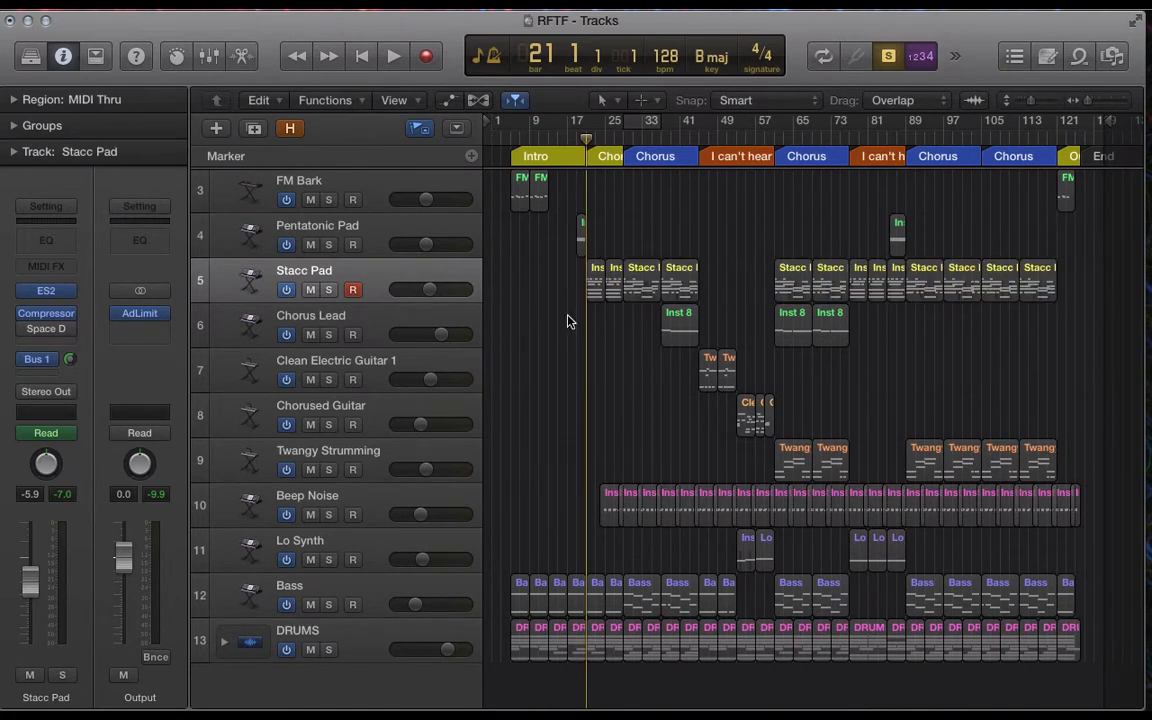
drag(533, 278, 1040, 281)
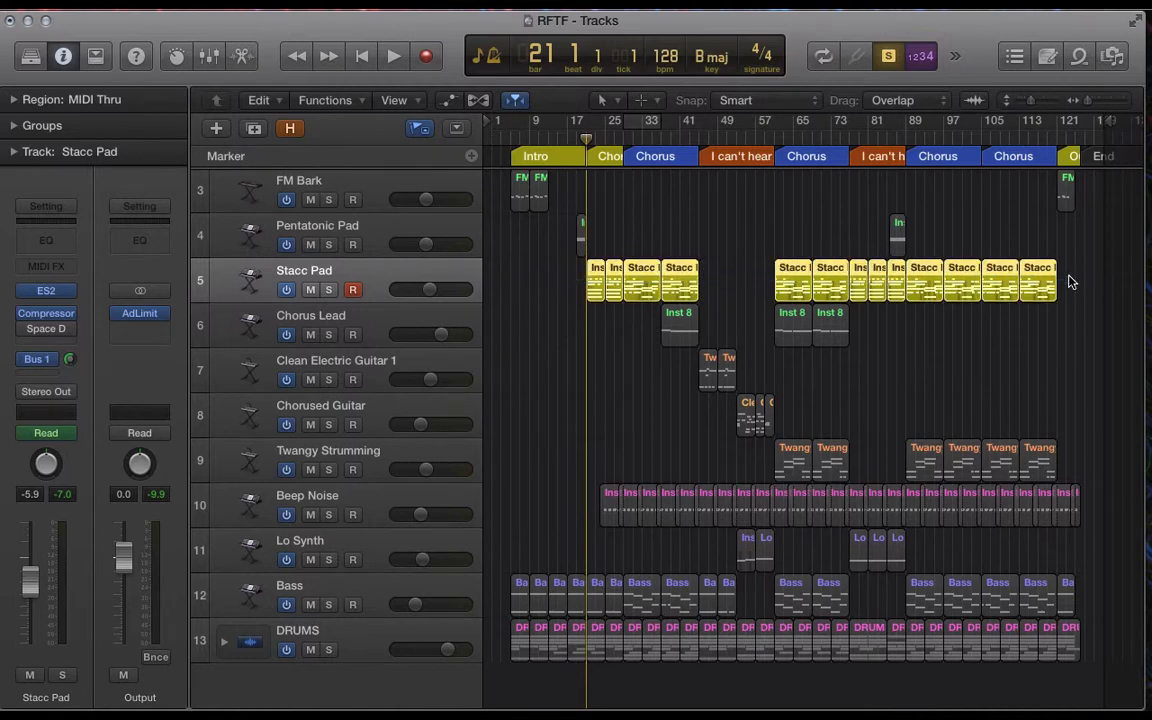
click(556, 287)
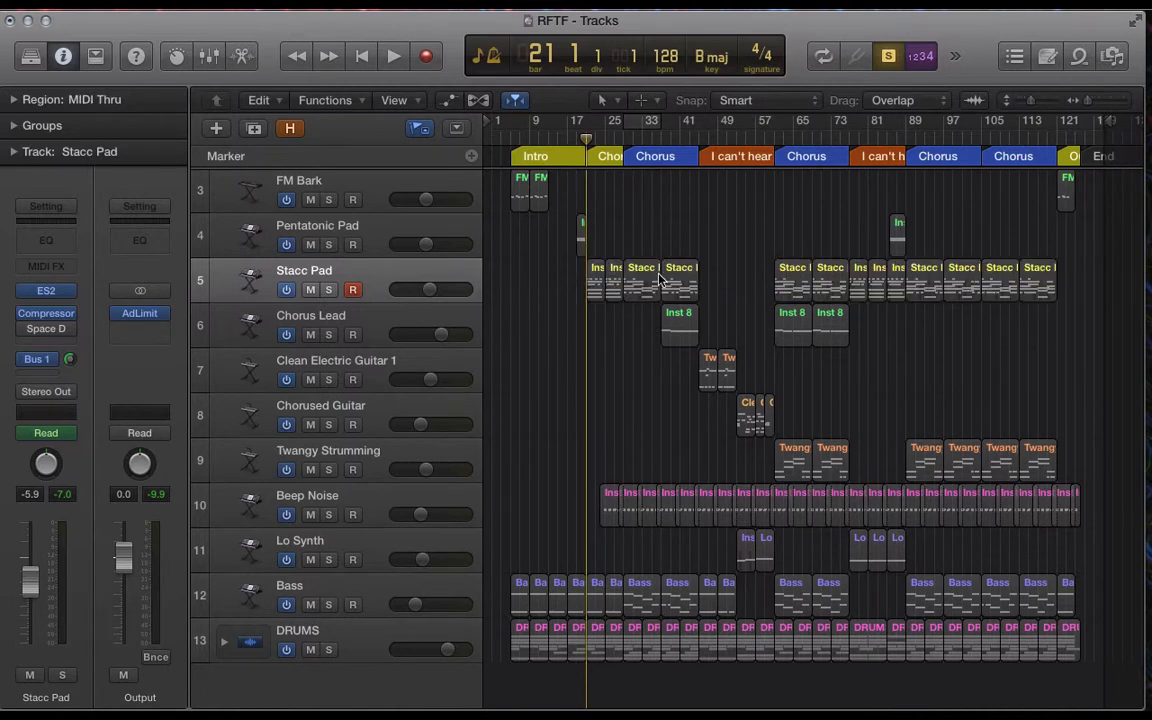
click(678, 272)
click(628, 283)
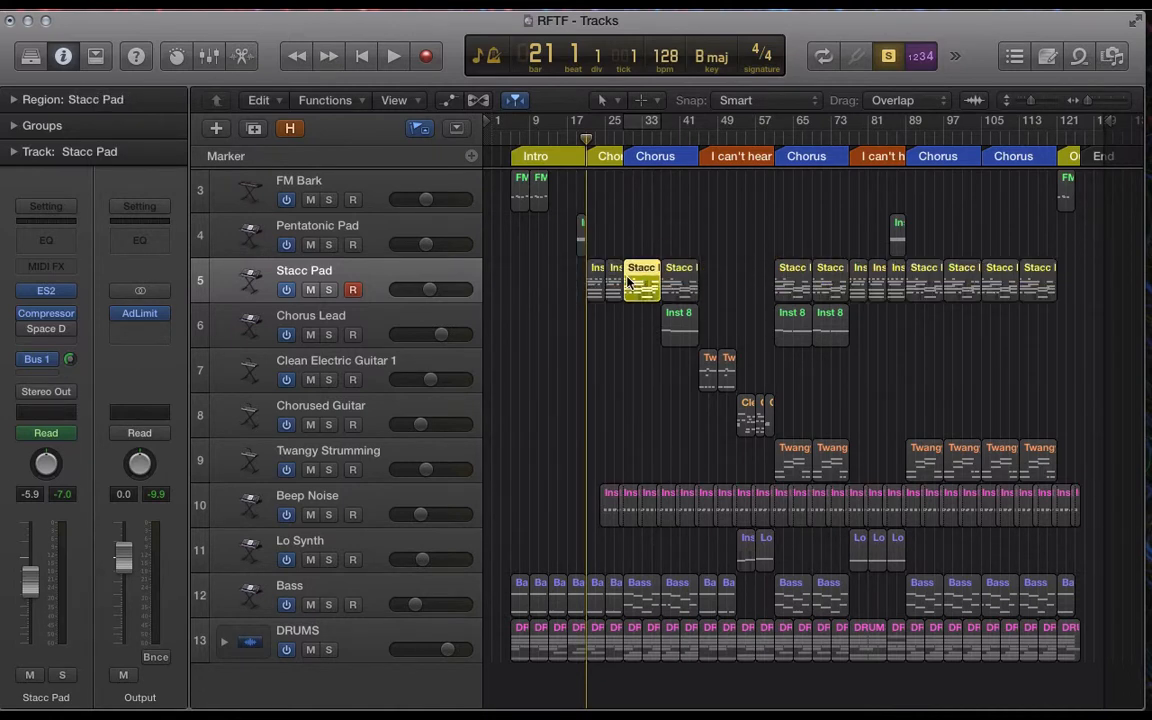
click(678, 291)
click(543, 287)
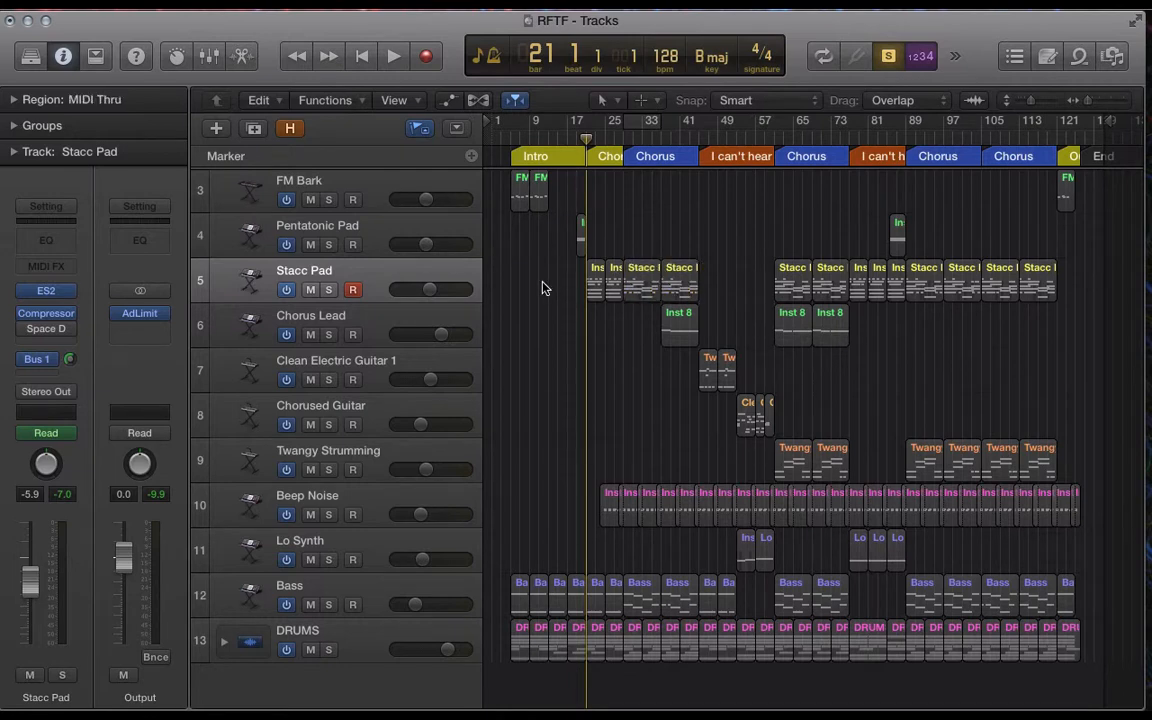
drag(553, 281, 1083, 285)
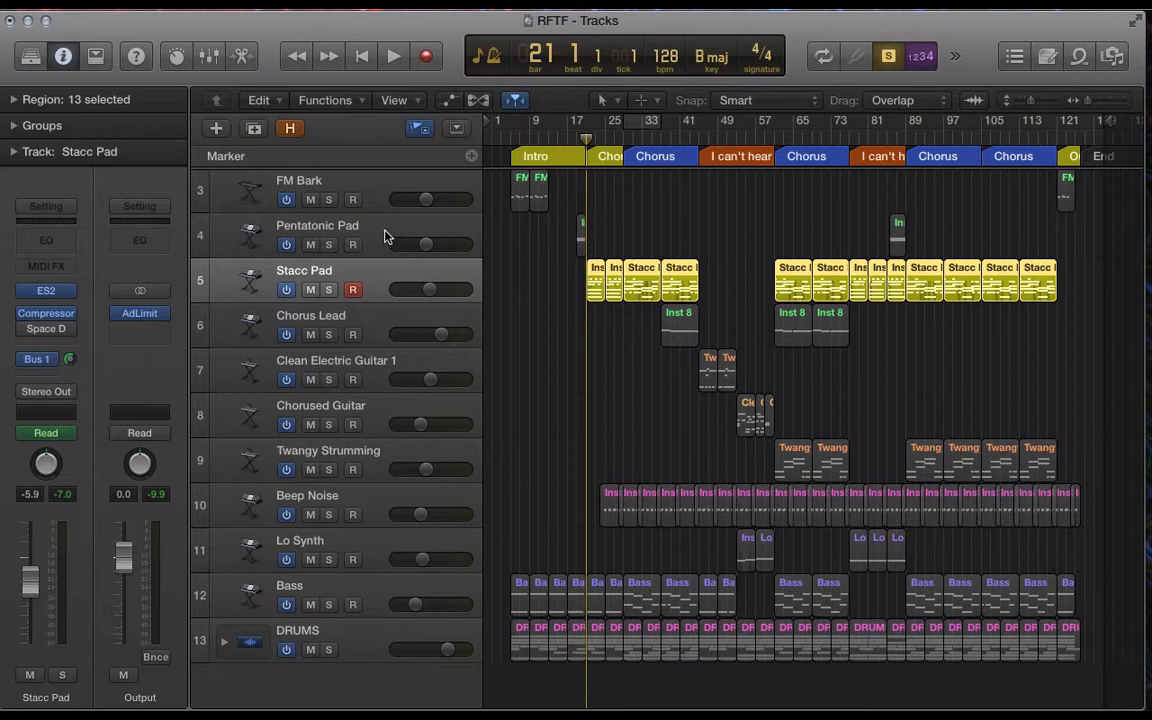
With Solo off and all Stacc Pad regions selected, play the full mix from bar 21, continuing from the chorus at bar 29.
click(437, 326)
click(375, 280)
key(space)
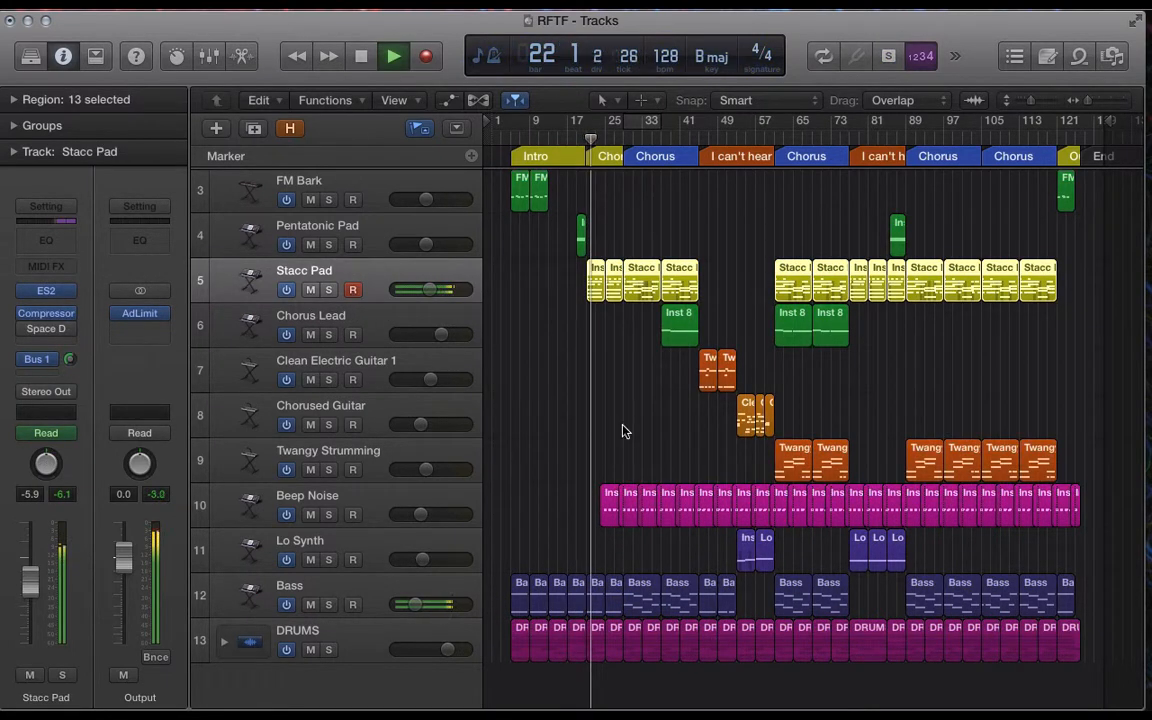
click(625, 138)
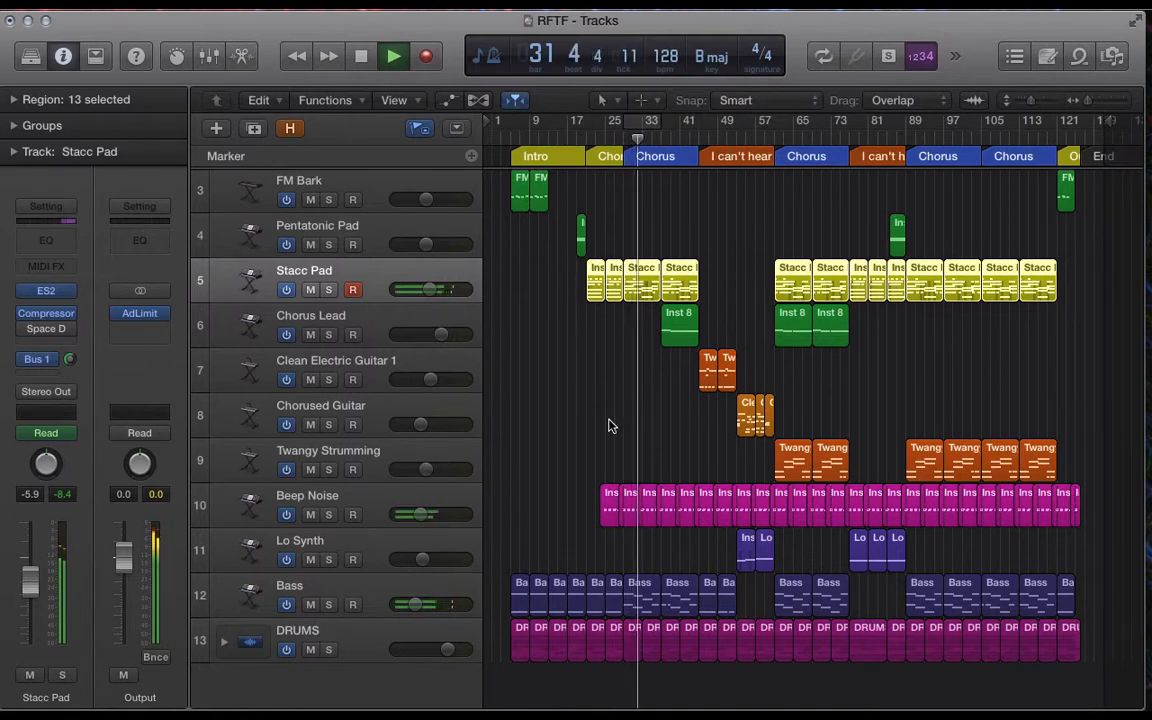
key(space)
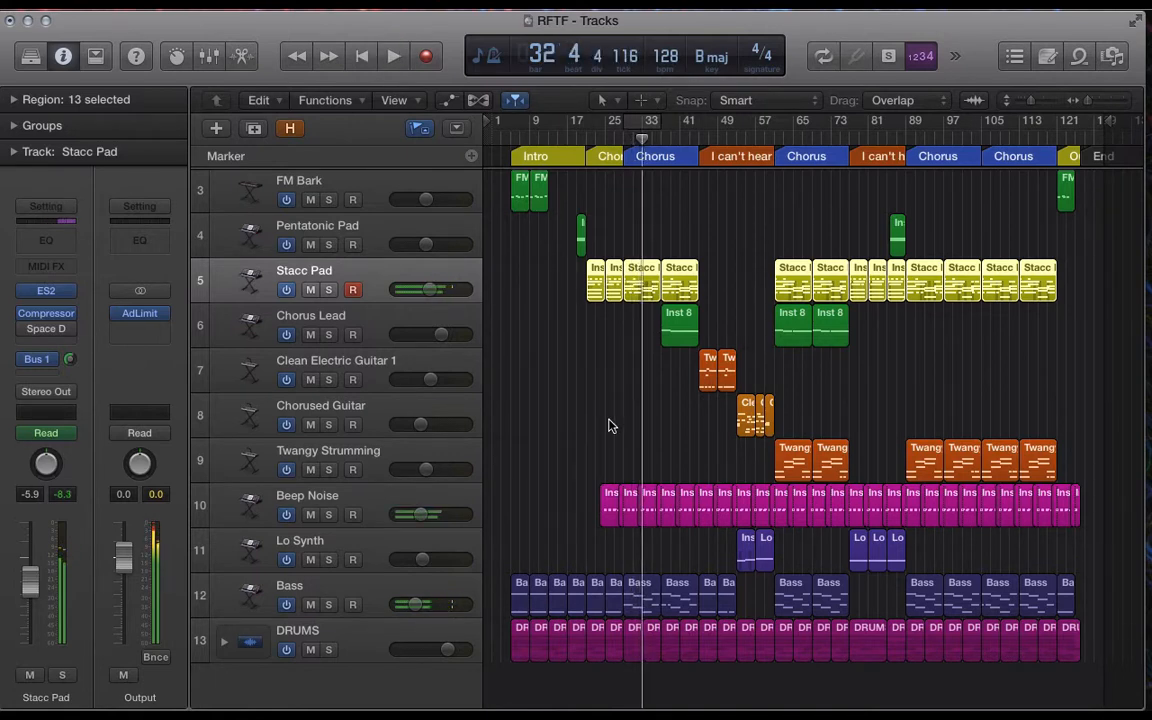
Play the chorus from bar 29 with the Stacc Pad track muted and unmute it during playback to compare.
click(311, 290)
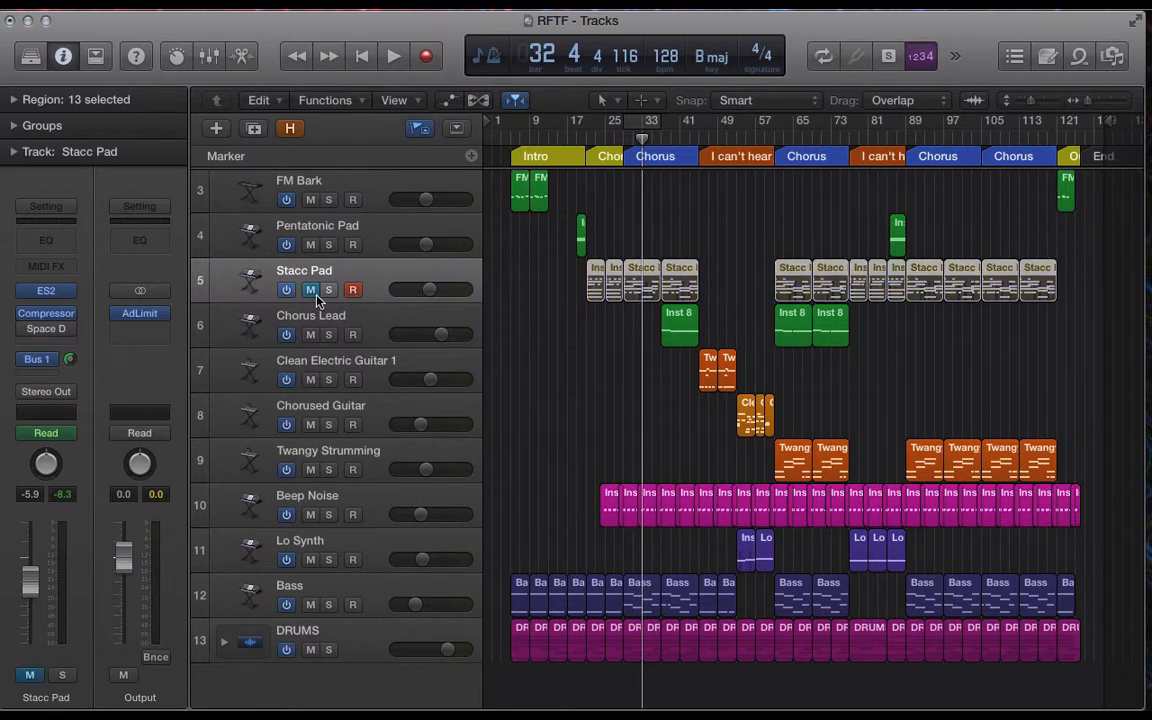
click(623, 138)
key(space)
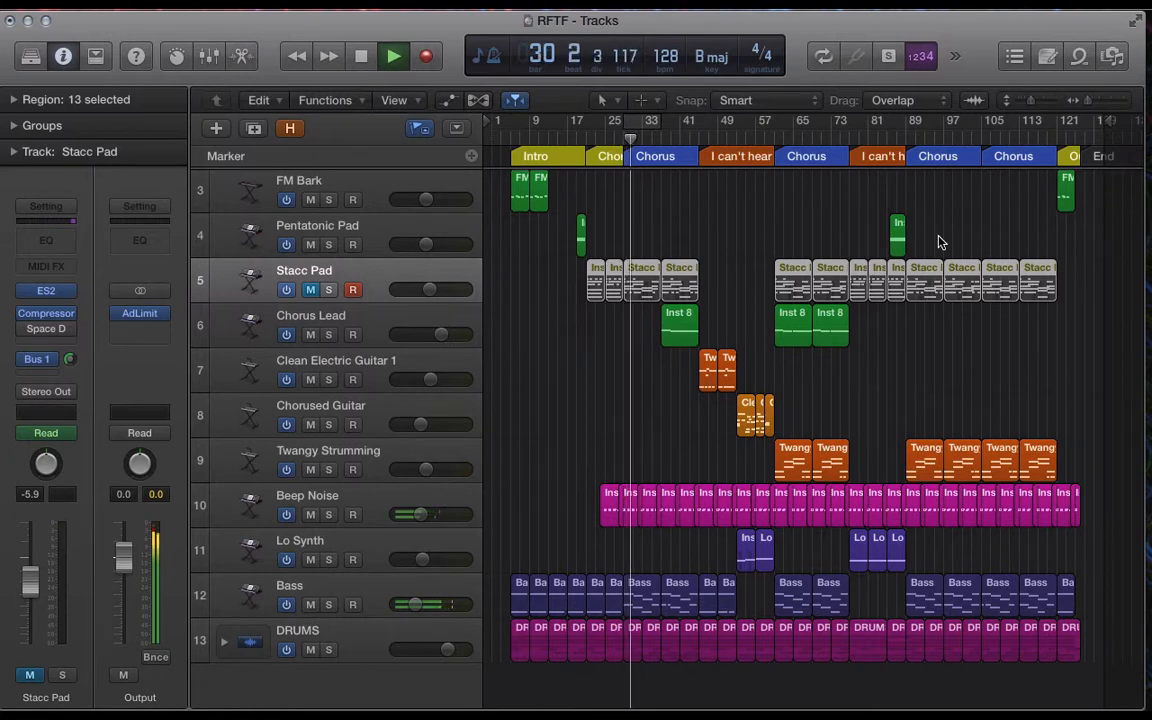
click(311, 289)
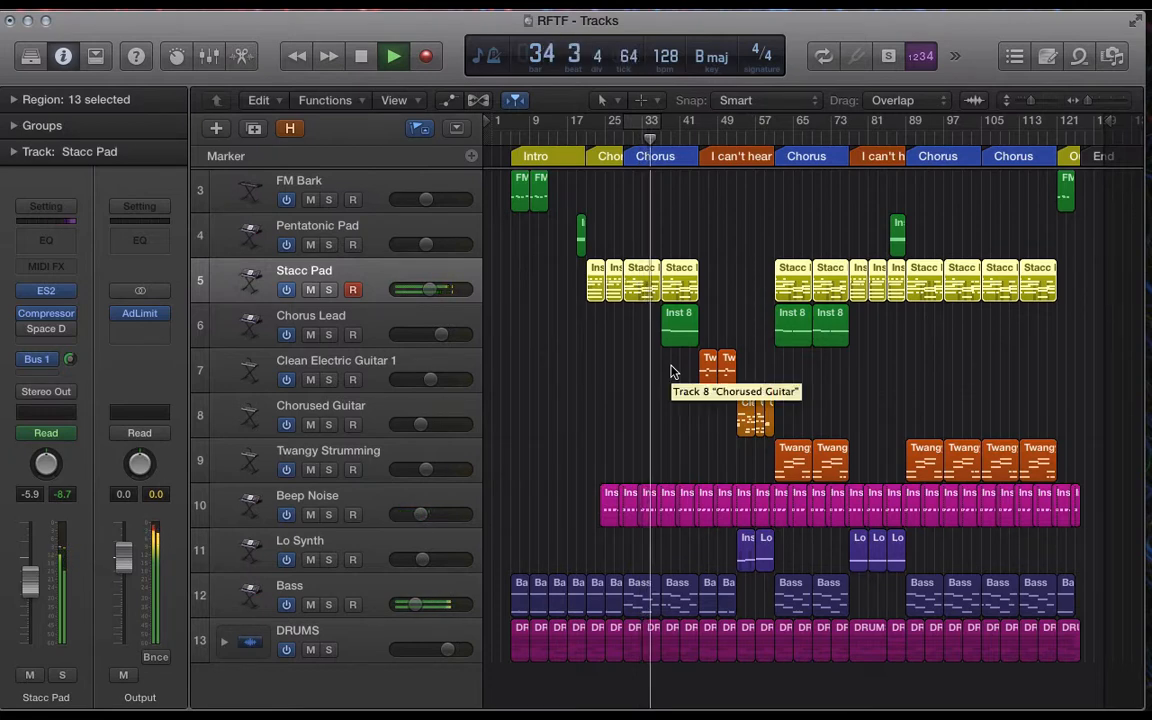
key(space)
Launch Mouseposé through a Spotlight search for "mouse".
key(super+space)
text(mou)
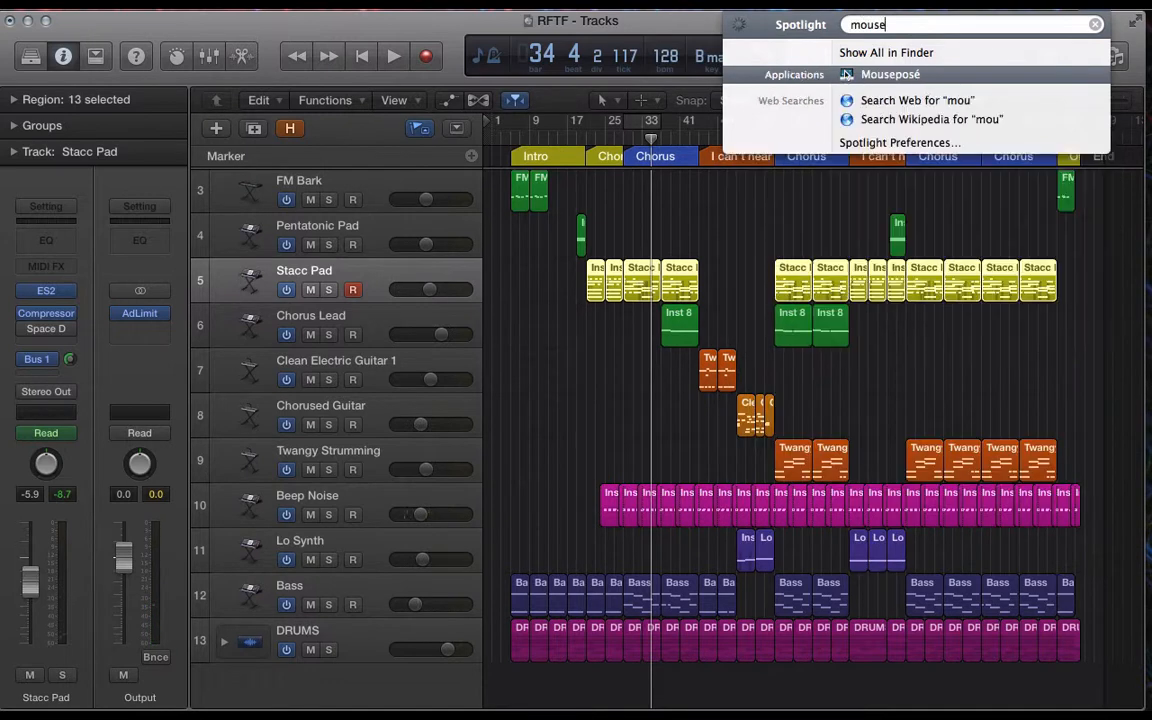
key(Escape)
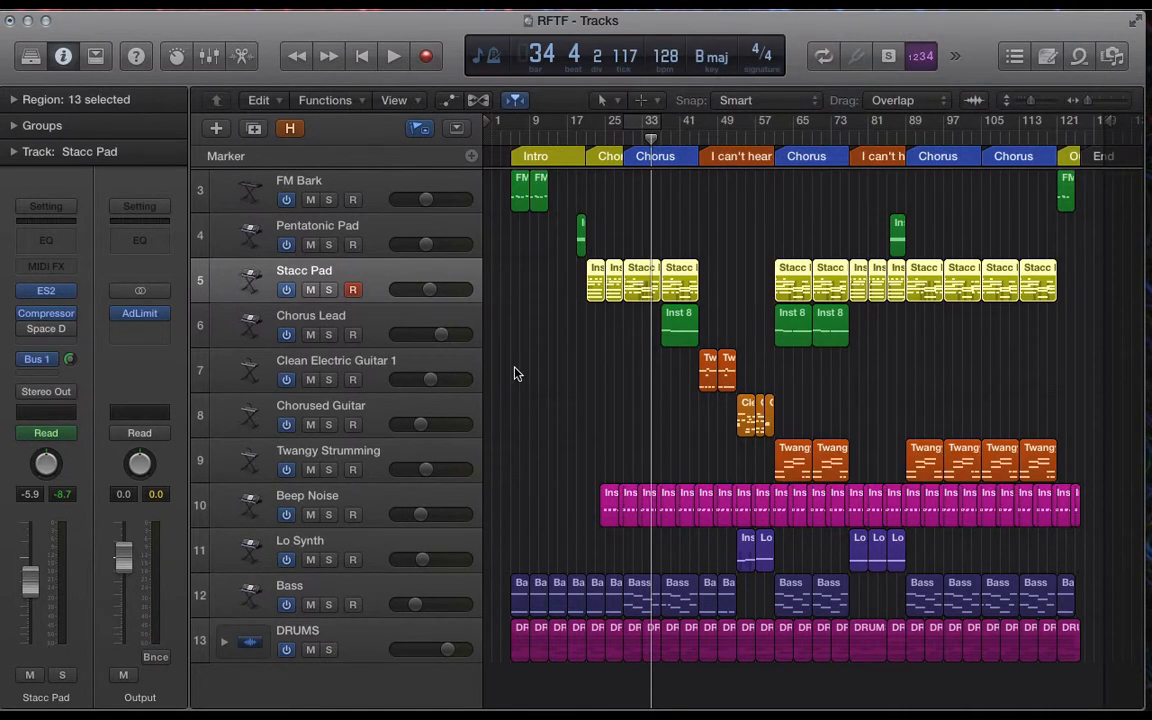
Open the Stacc Pad region at bar 29 in the Piano Roll and set a cycle range from bar 29 to 37.
click(570, 387)
double_click(640, 287)
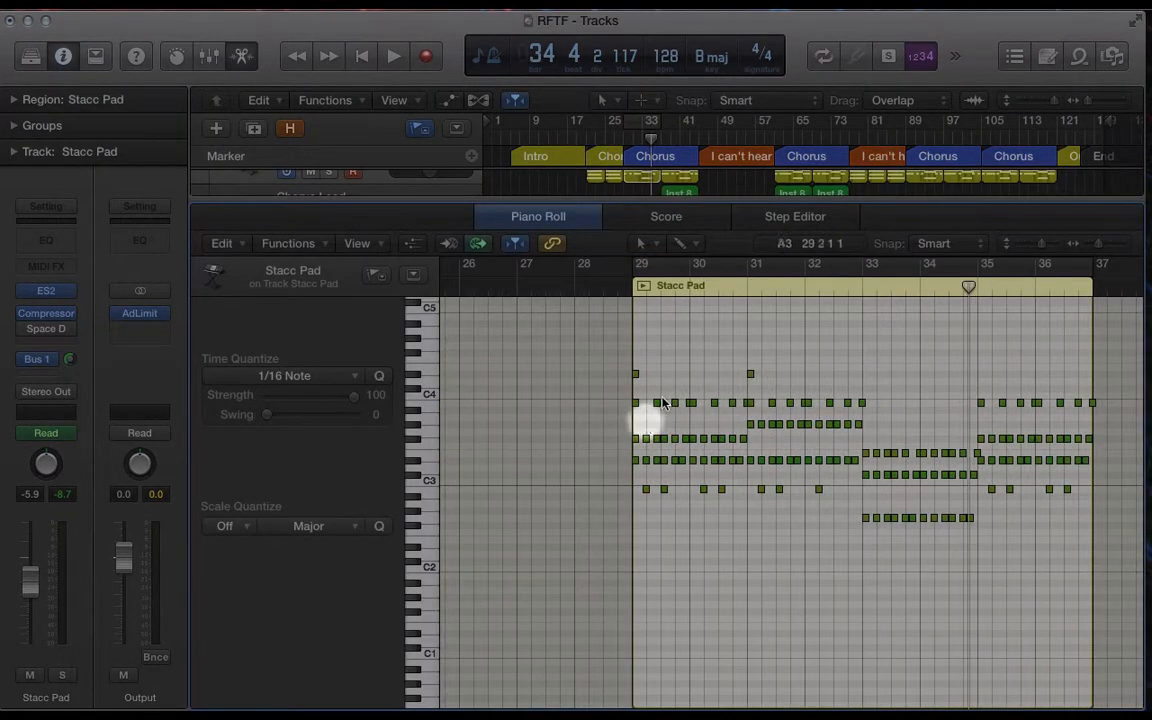
click(644, 267)
click(639, 267)
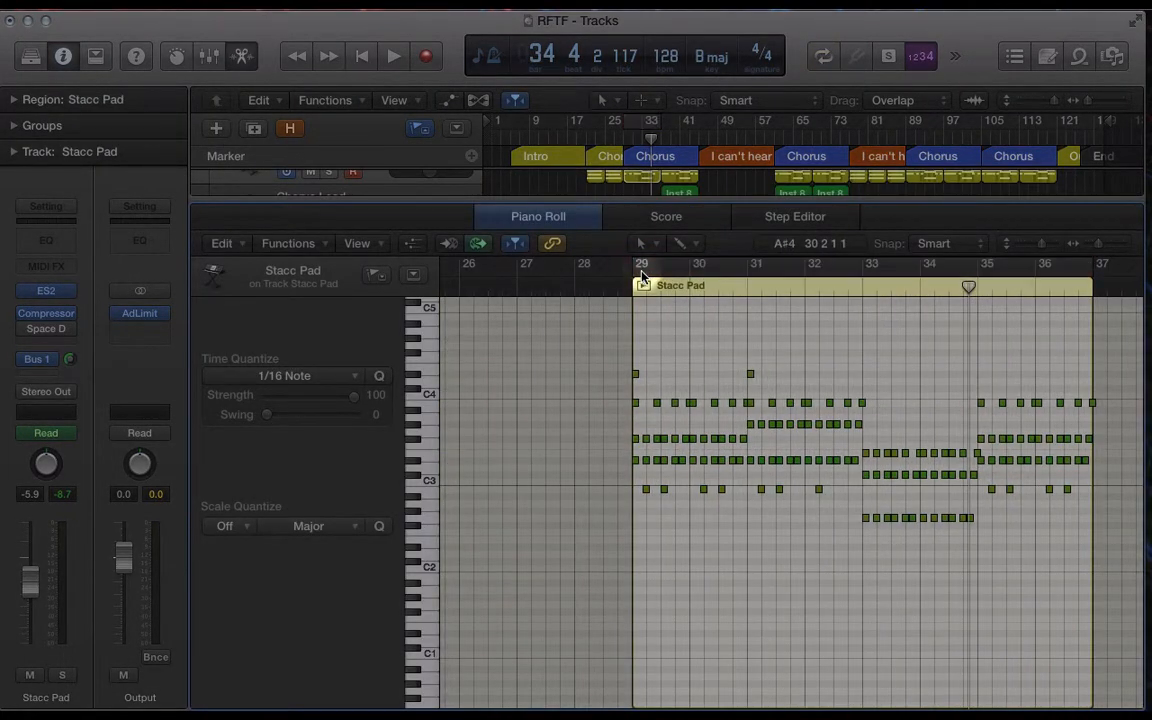
drag(636, 270, 1075, 270)
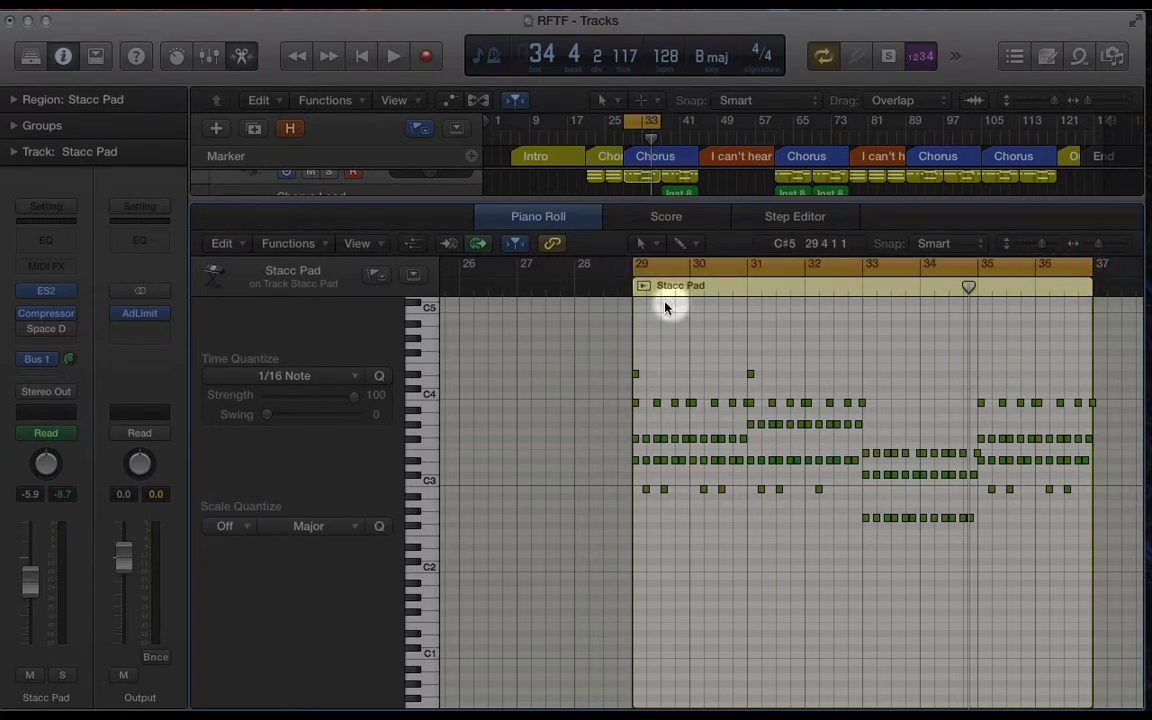
Play the start of the Stacc Pad region soloed, place the playhead near the region's end, and close the Piano Roll.
key(space)
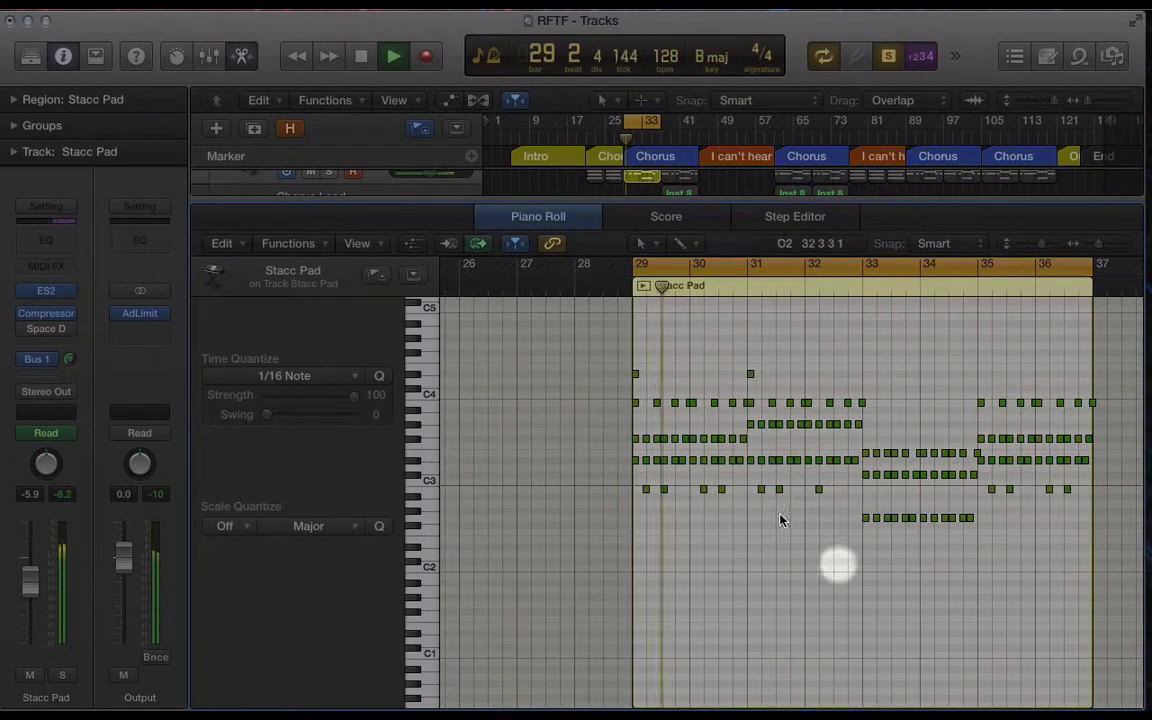
key(space)
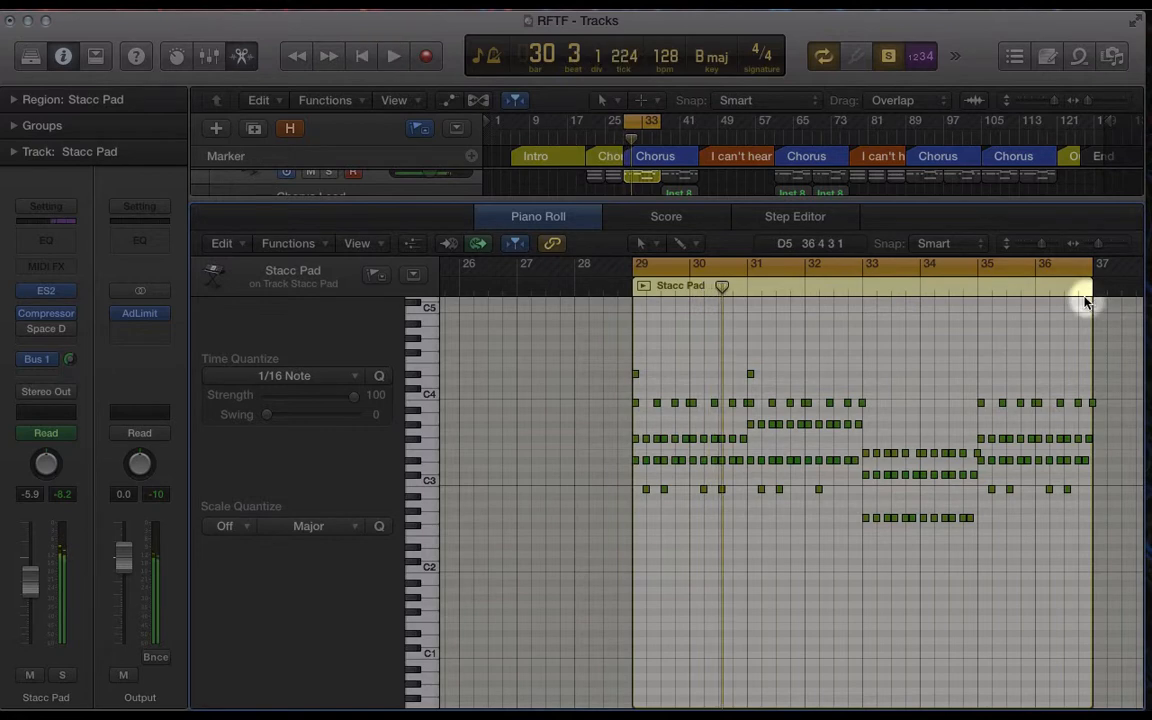
click(1081, 288)
key(e)
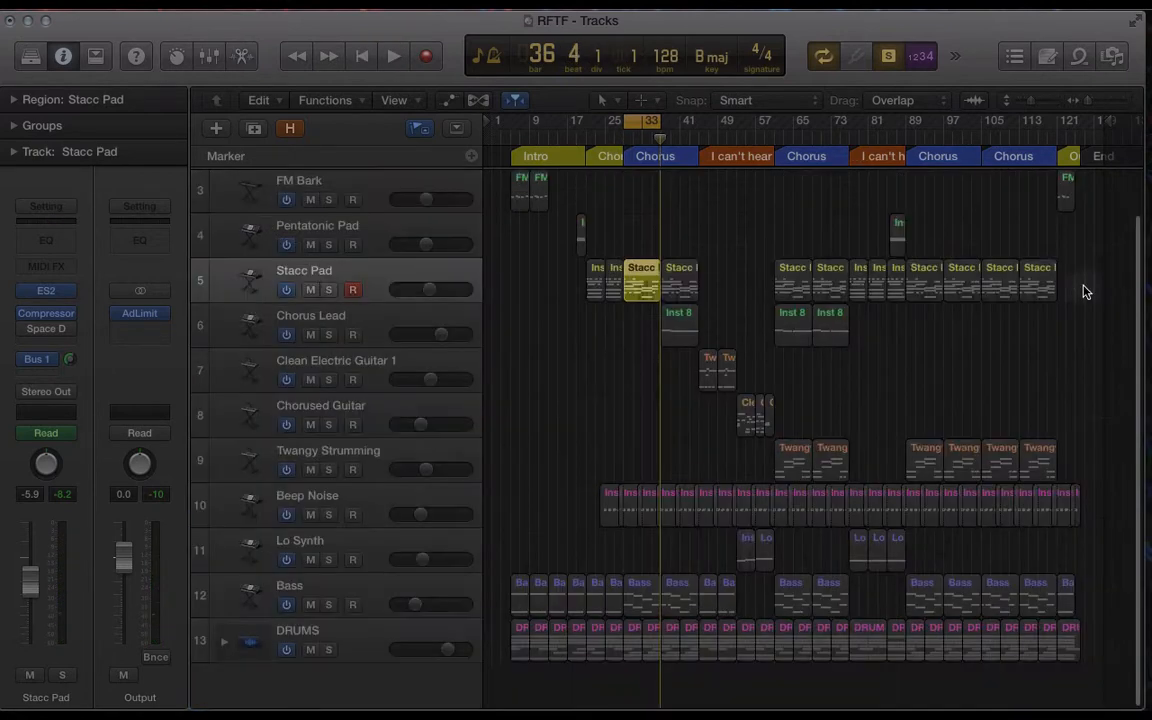
Select the Stacc Pad region at bar 37, followed by the two Stacc Pad regions in the chorus at bar 61.
click(650, 355)
click(645, 281)
click(685, 289)
key(super+Right)
key(super+Right)
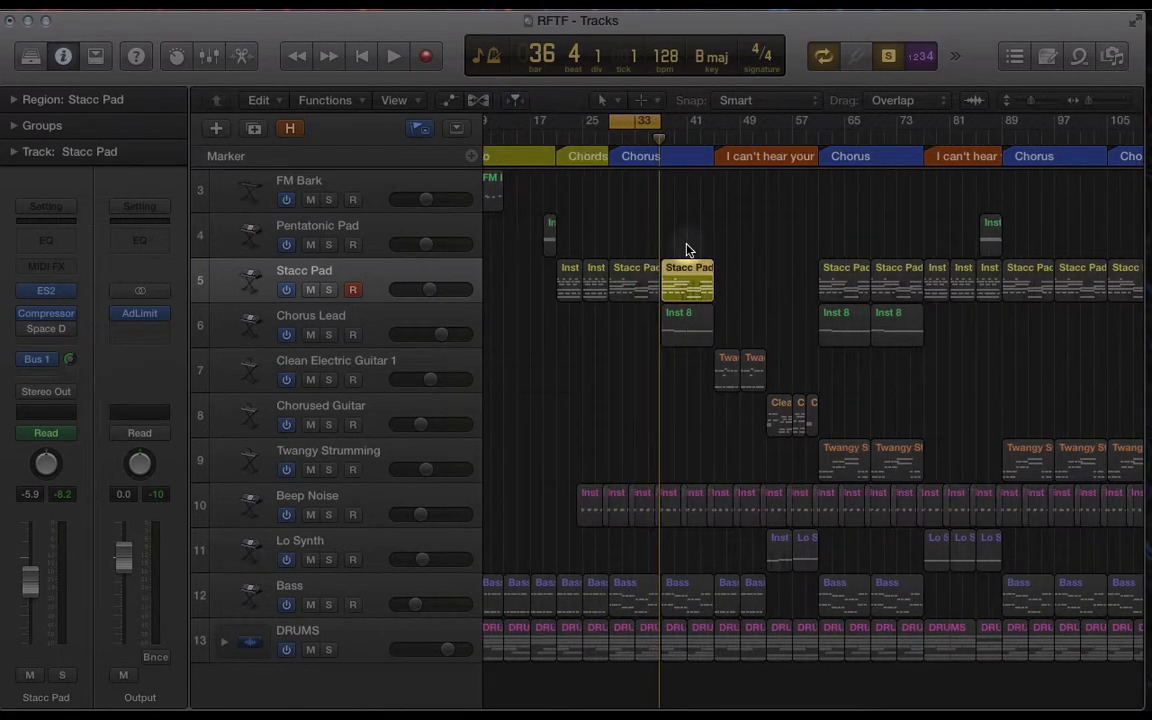
key(super+Left)
scroll(717, 250, right, 4)
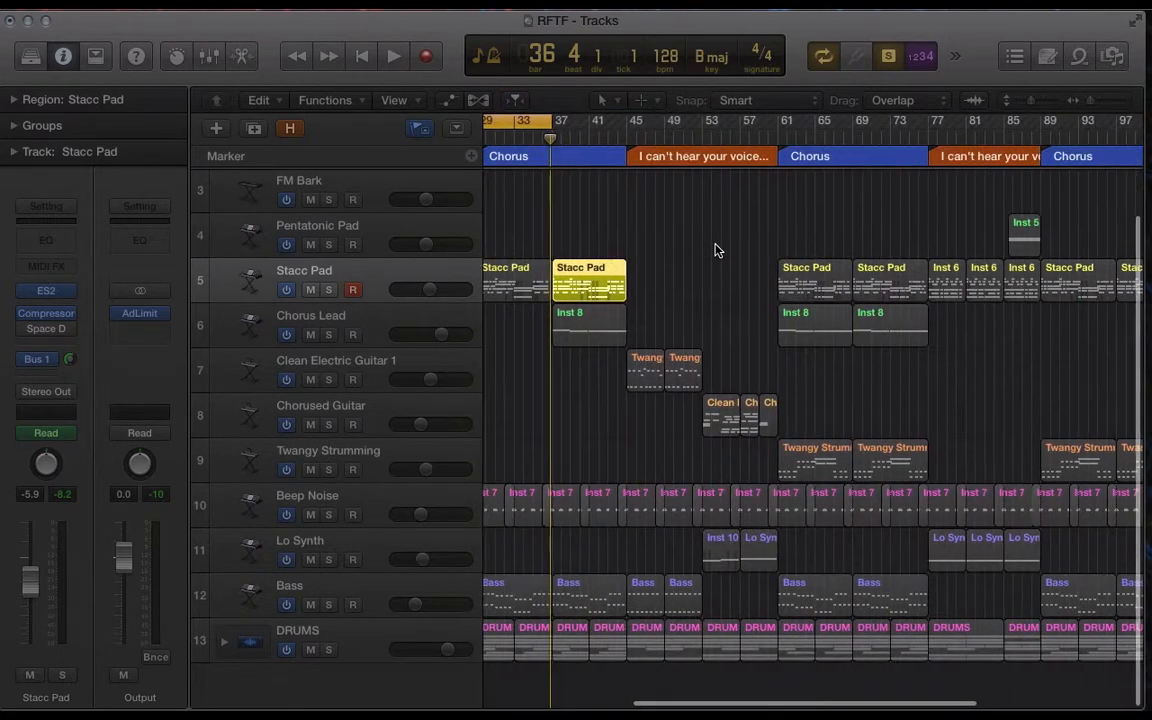
drag(717, 250, 818, 288)
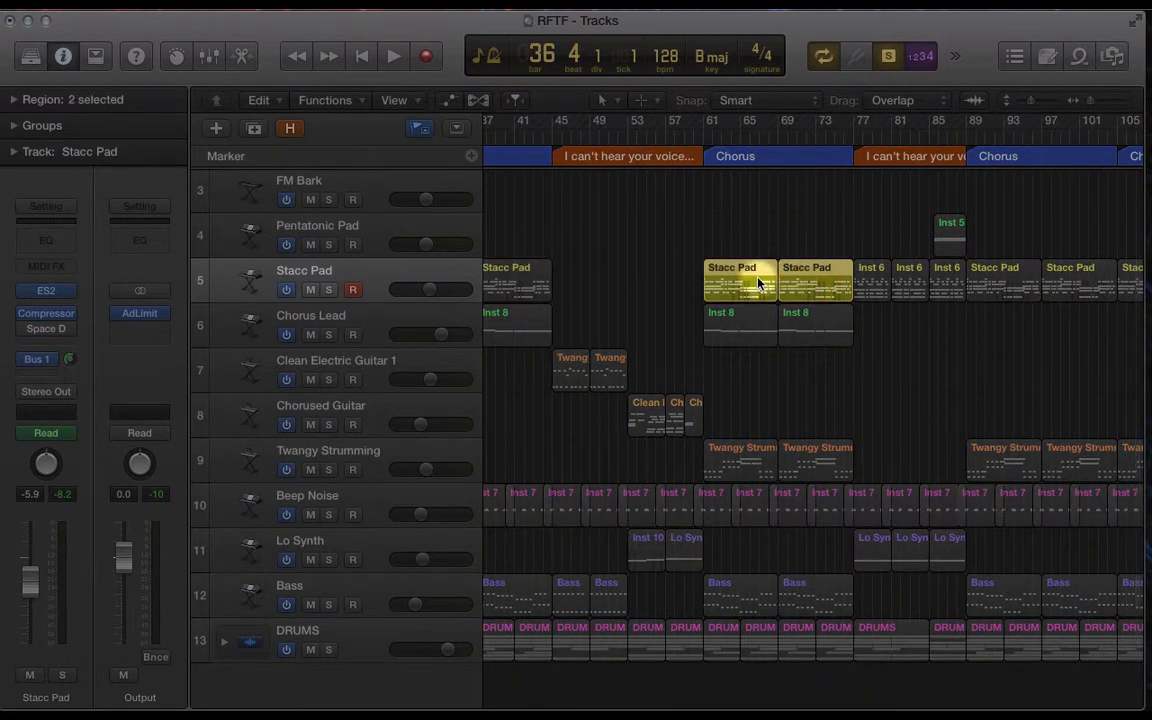
Select the four Stacc Pad regions in the final two choruses and move the playhead to bar 113.
scroll(810, 284, right, 6)
drag(766, 240, 993, 313)
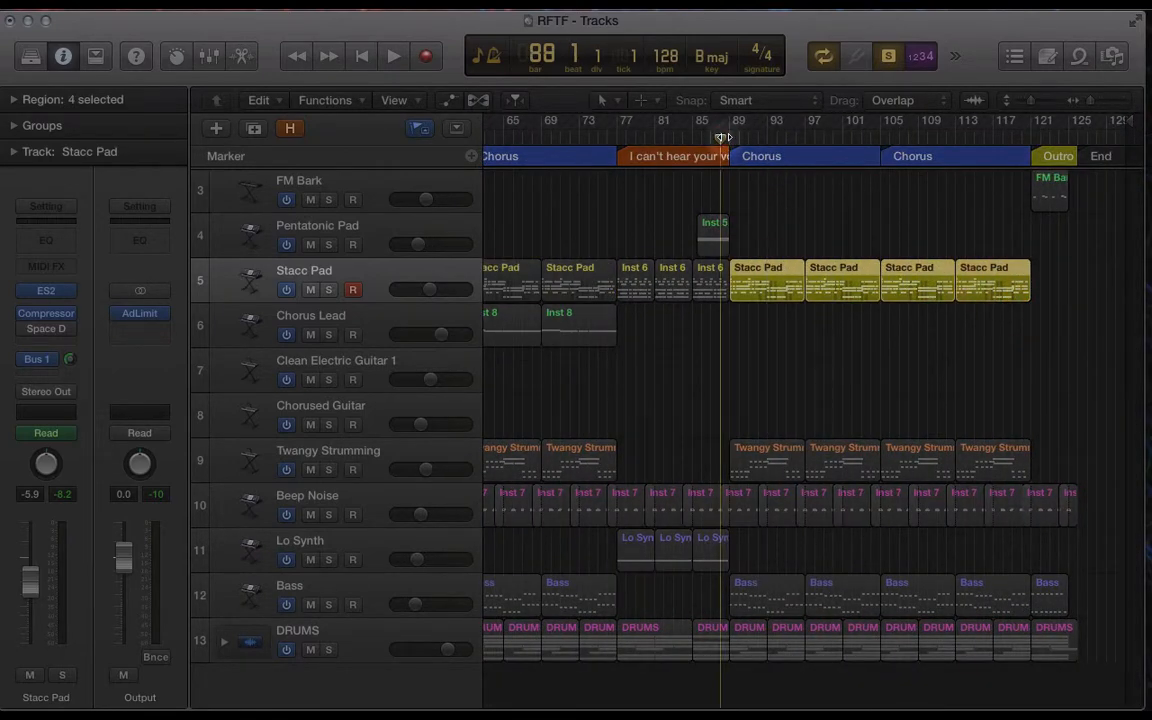
drag(723, 137, 955, 142)
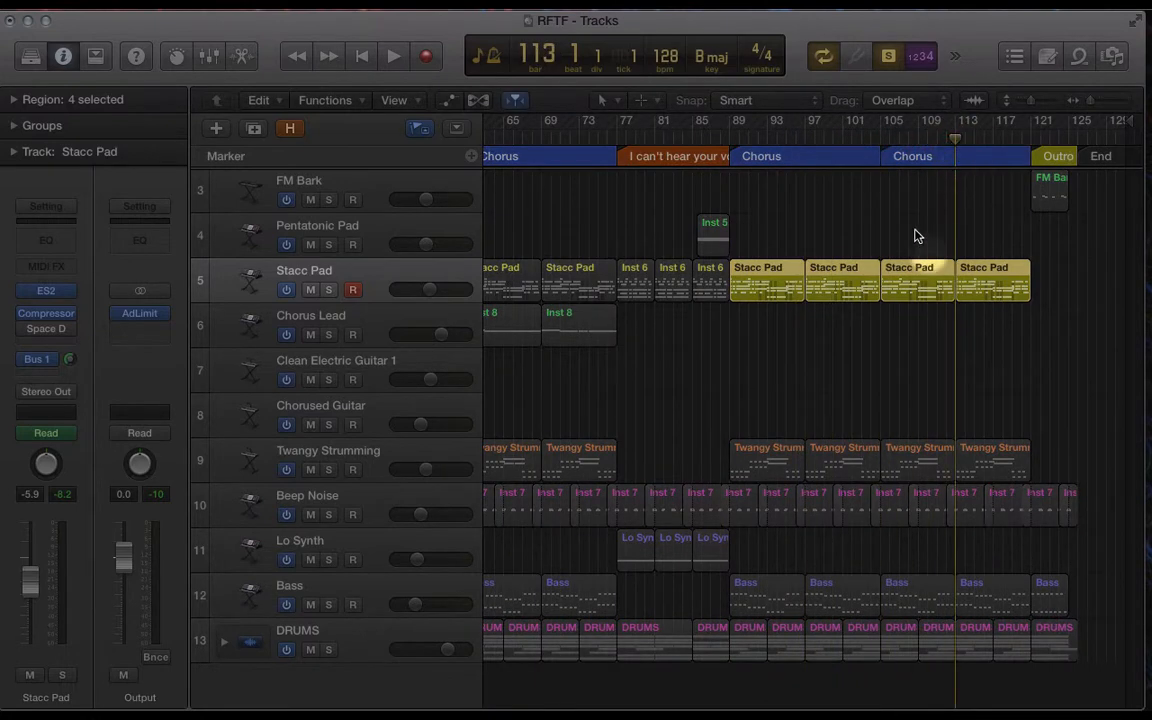
Clear the region selection, place the playhead at bar 21, and turn off Cycle mode.
scroll(810, 347, left, 15)
click(778, 287)
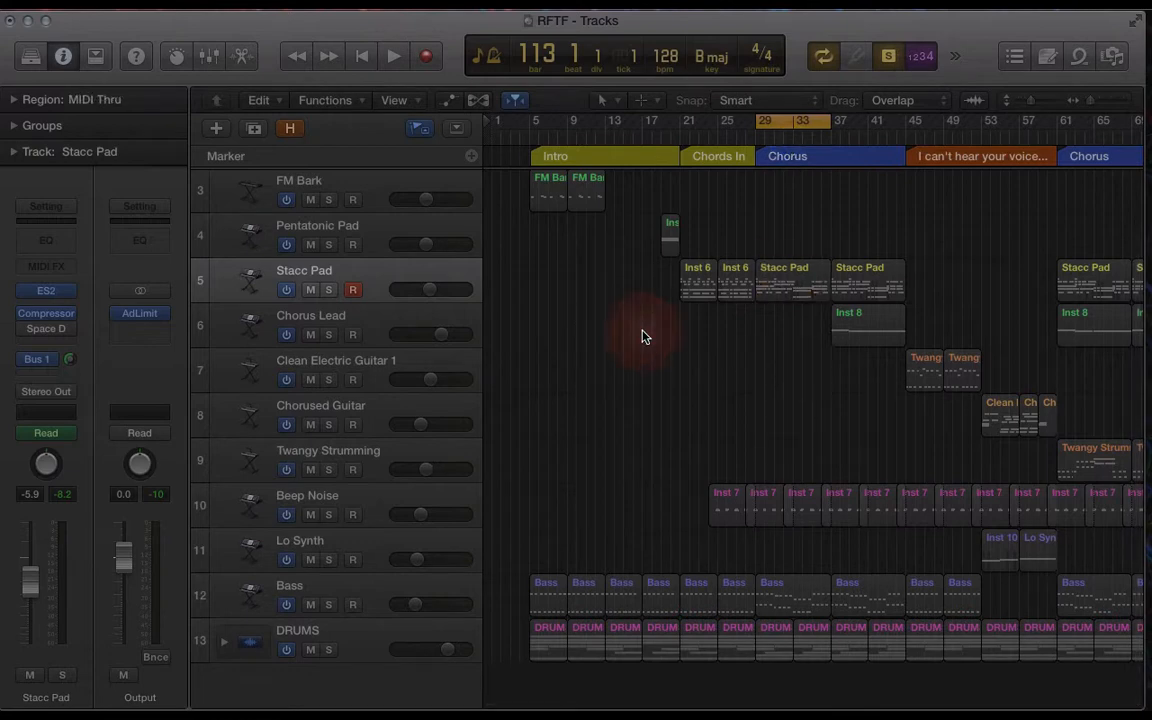
click(659, 367)
drag(662, 138, 679, 134)
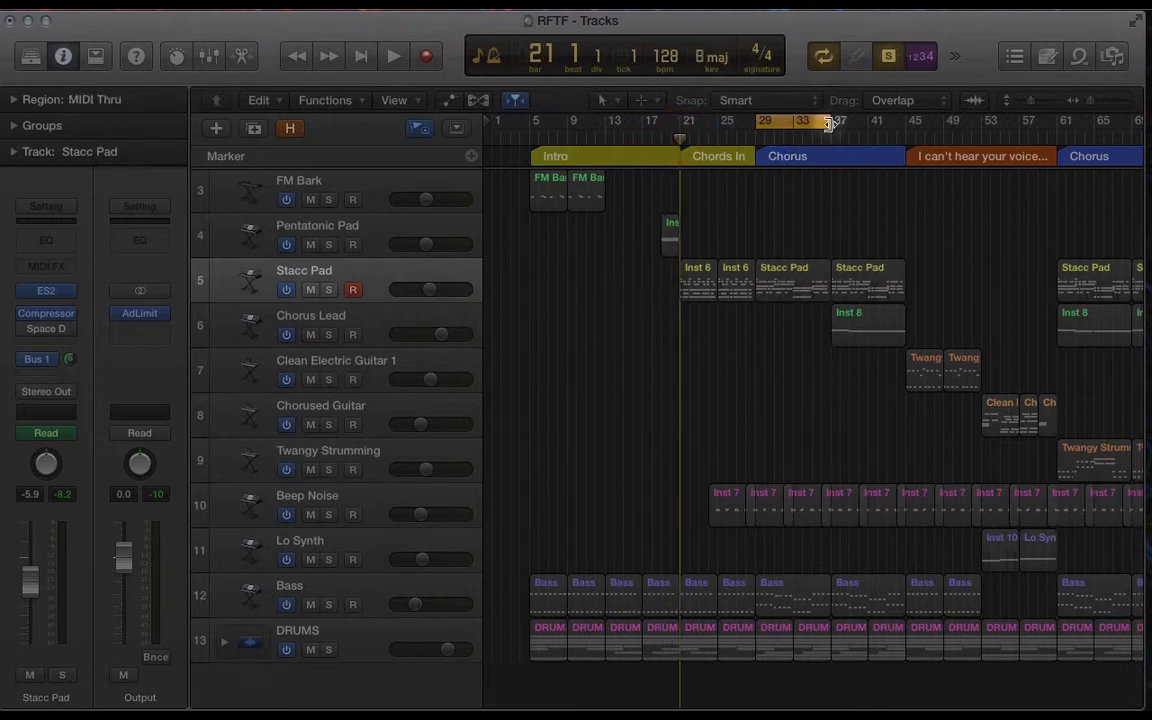
click(806, 124)
Select all Stacc Pad regions and play them soloed from bar 21.
click(396, 268)
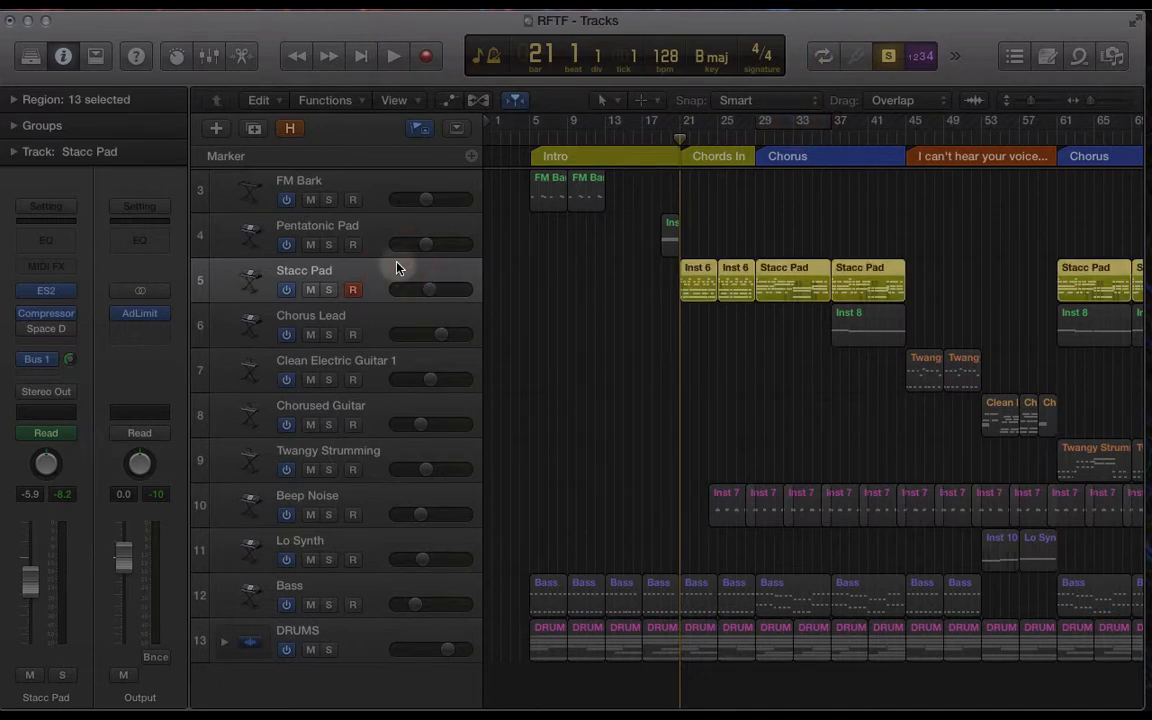
key(space)
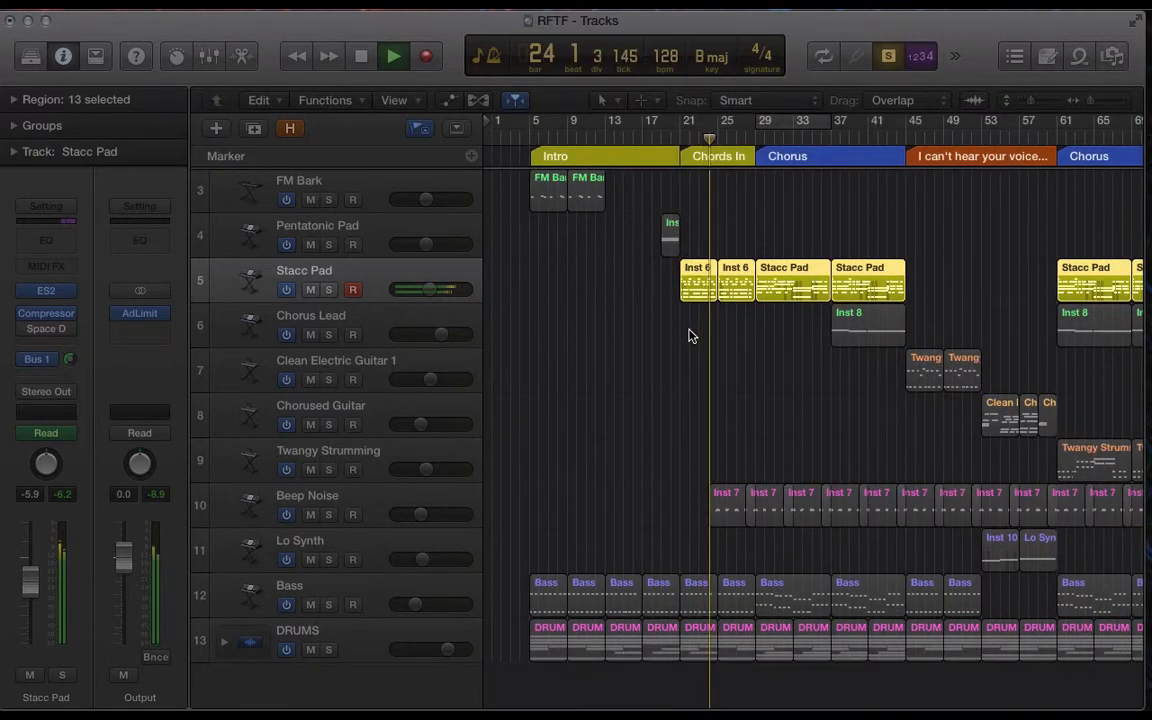
key(space)
Open the Inst 6 region at bar 21 in the Piano Roll, select its first bar of notes, and close the editor.
click(676, 319)
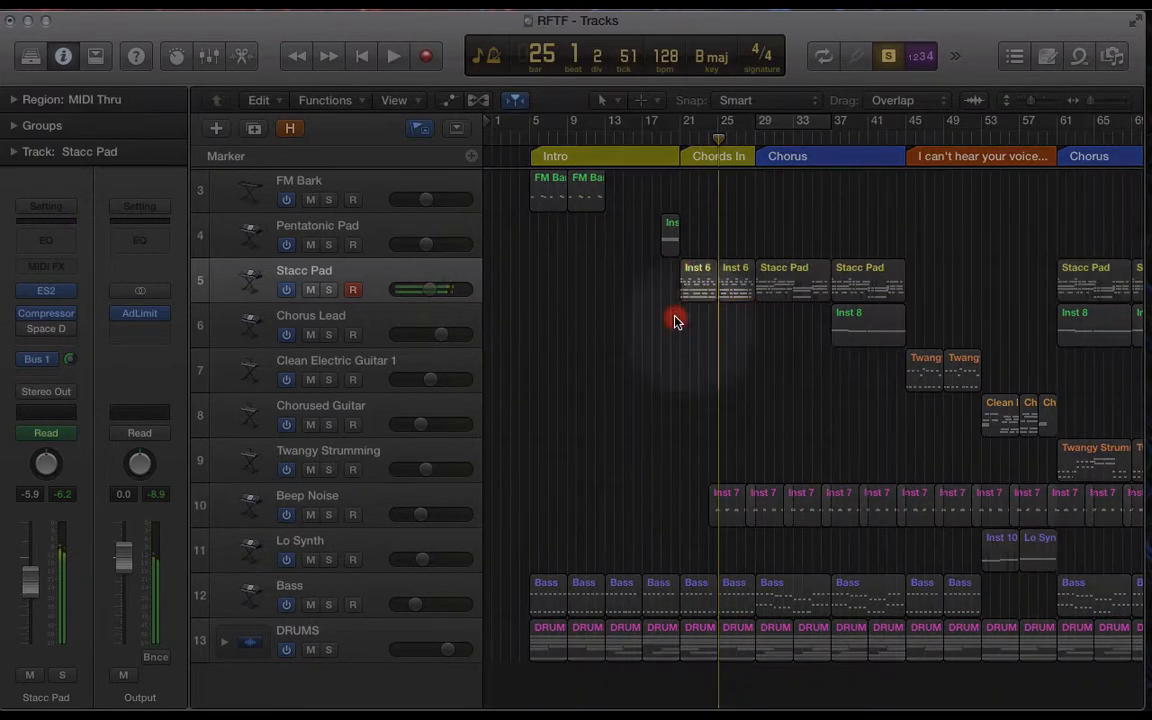
double_click(691, 272)
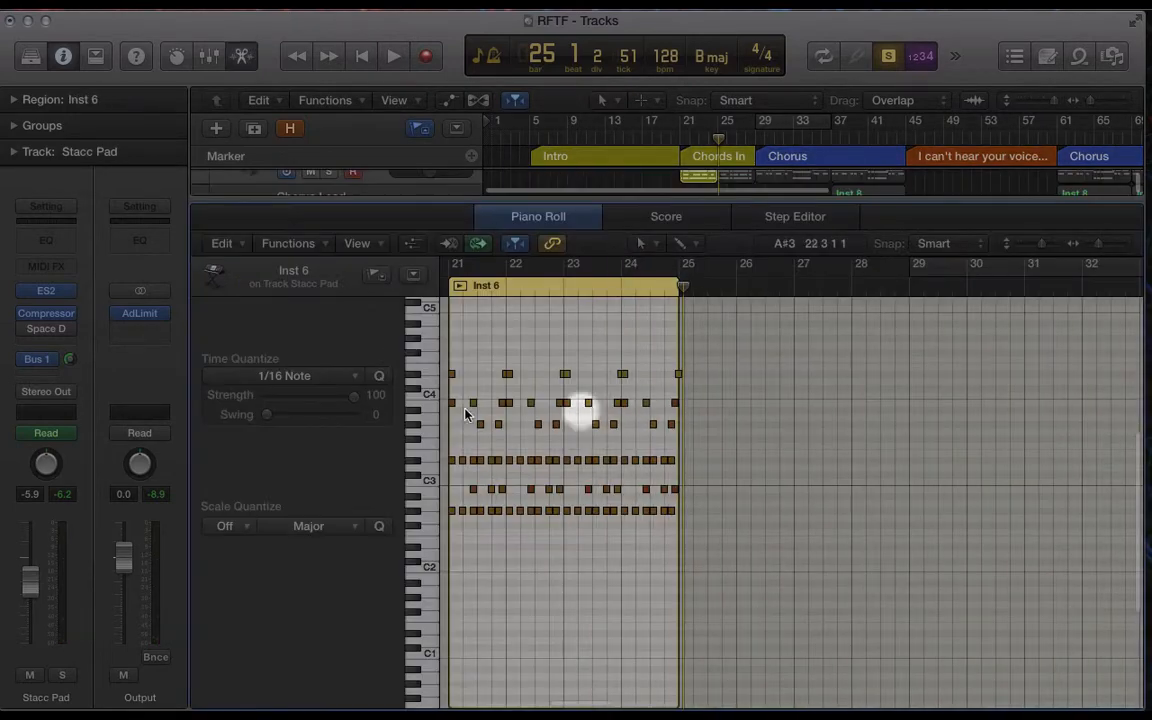
key(super+Right)
key(super+Right)
scroll(570, 658, left, 8)
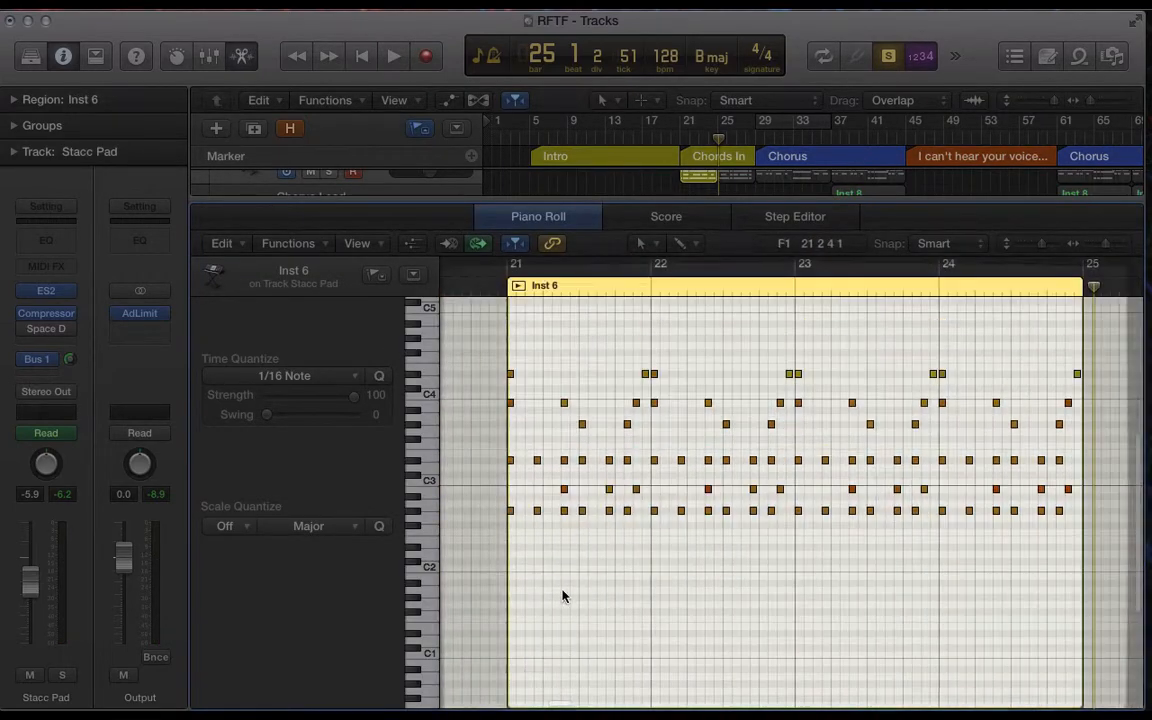
drag(511, 390, 650, 563)
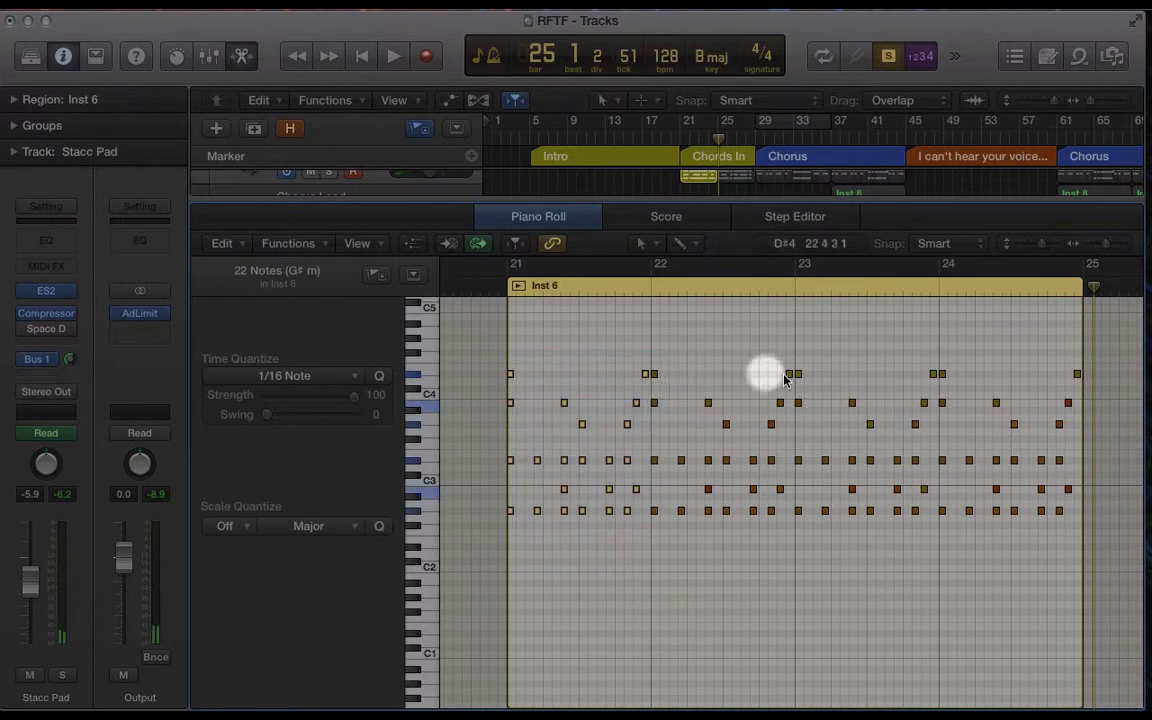
key(e)
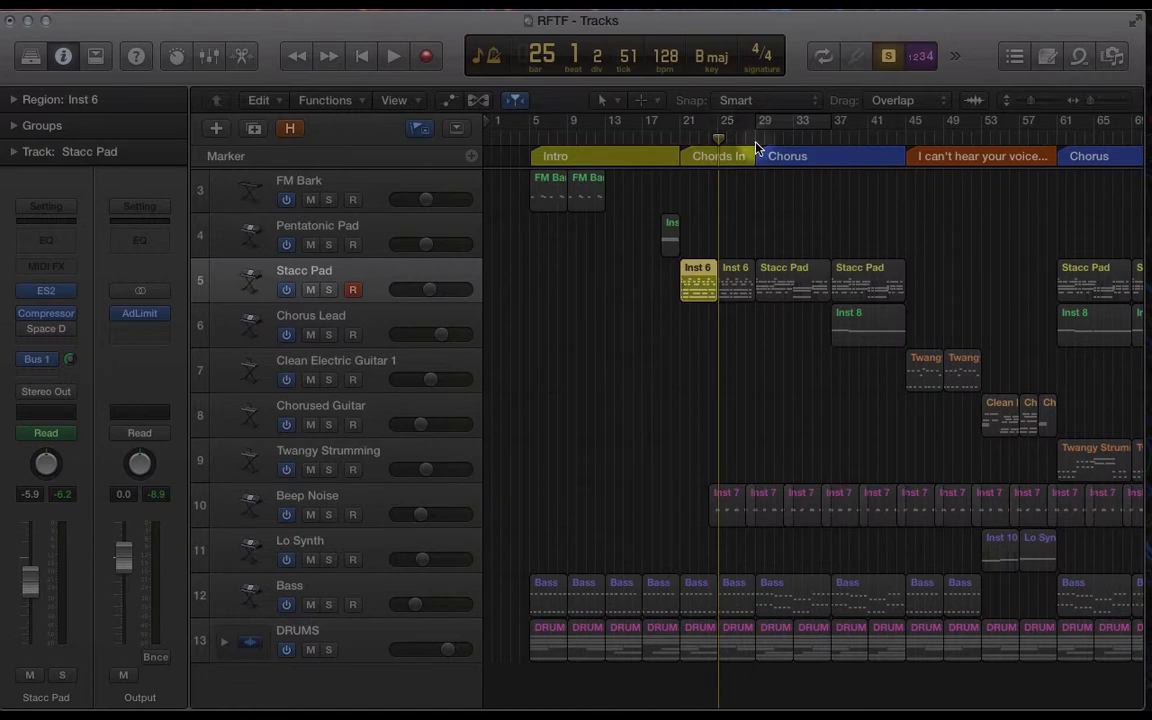
Move the playhead to bar 73, in the second half of the chorus that starts at bar 61.
scroll(755, 147, right, 15)
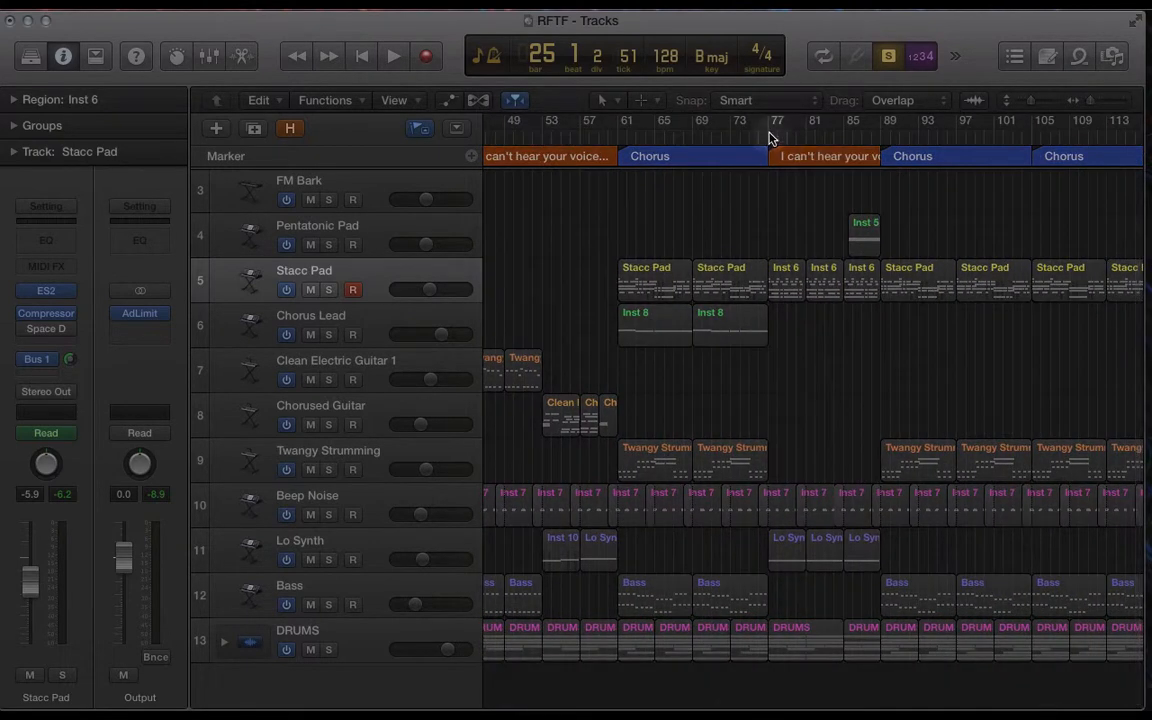
drag(770, 138, 733, 167)
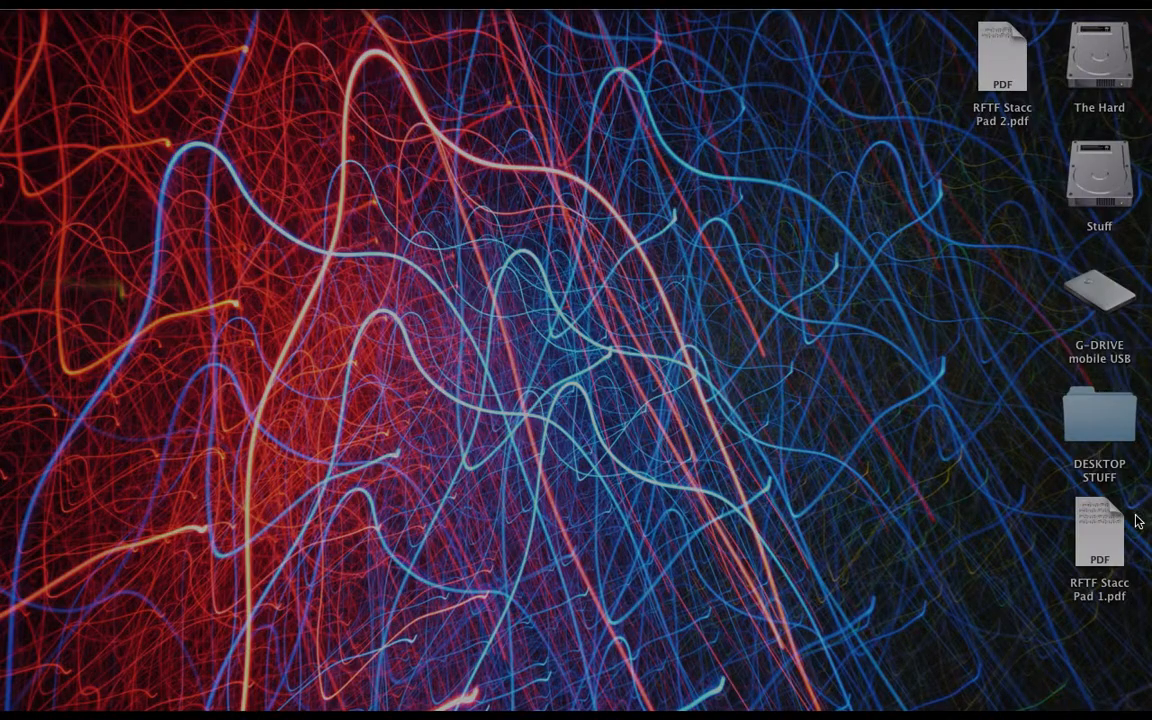
Open RFTF Stacc Pad 1.pdf from the desktop, look over the chorus score, and close it.
click(1094, 510)
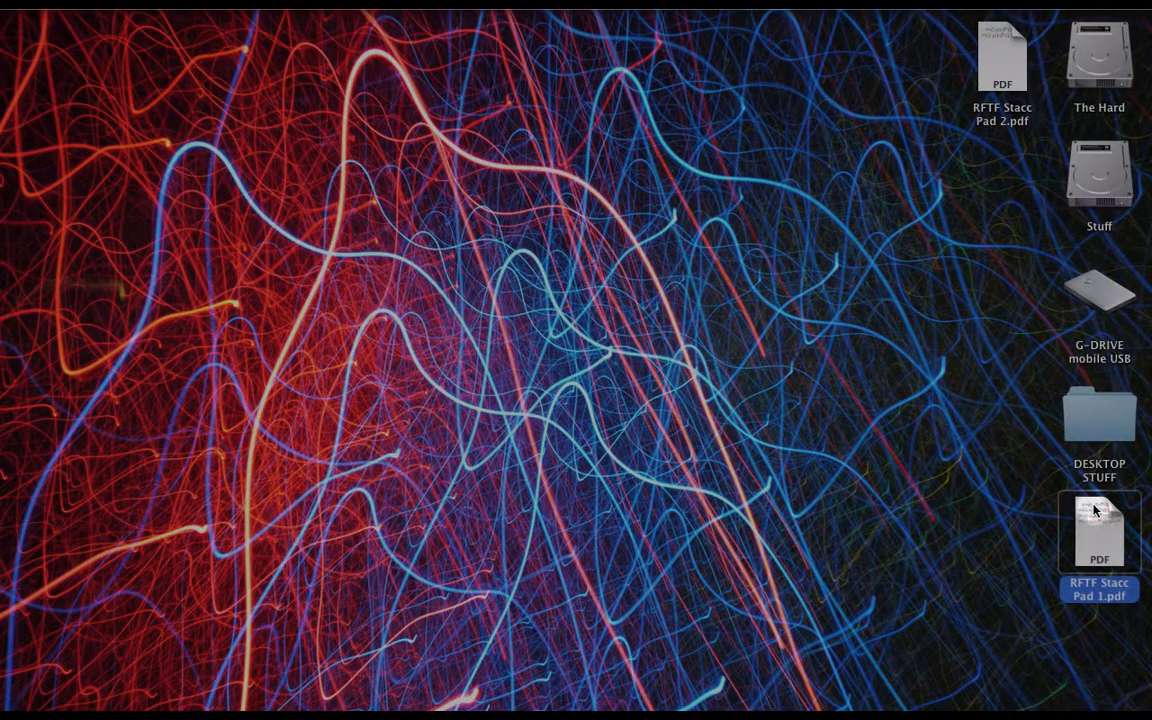
double_click(1098, 529)
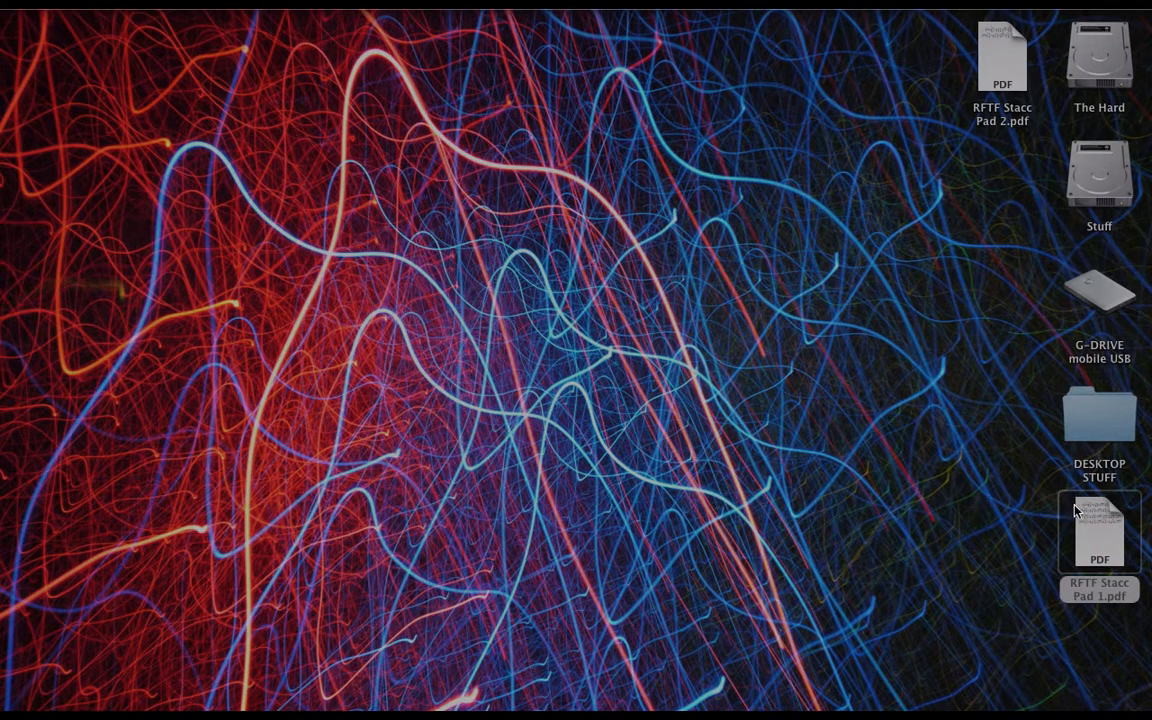
scroll(512, 558, down, 1)
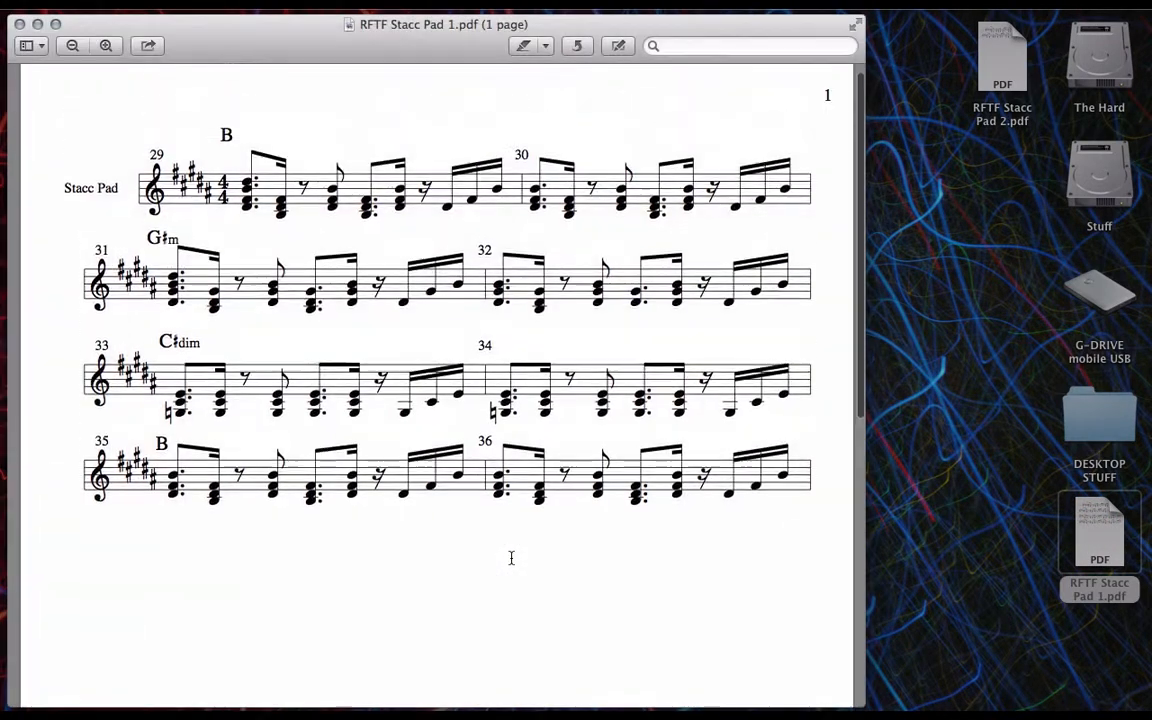
scroll(511, 558, up, 1)
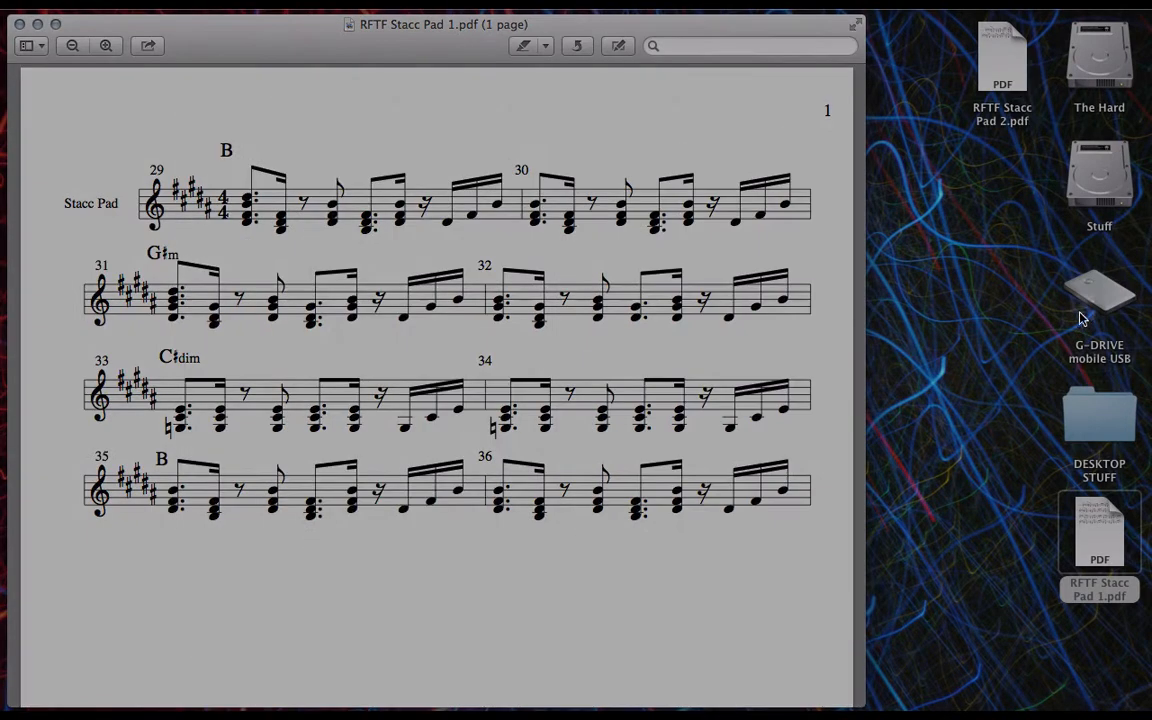
key(super+w)
Open RFTF Stacc Pad 2.pdf and compare its score with RFTF Stacc Pad 1.pdf, then close both documents.
double_click(1001, 55)
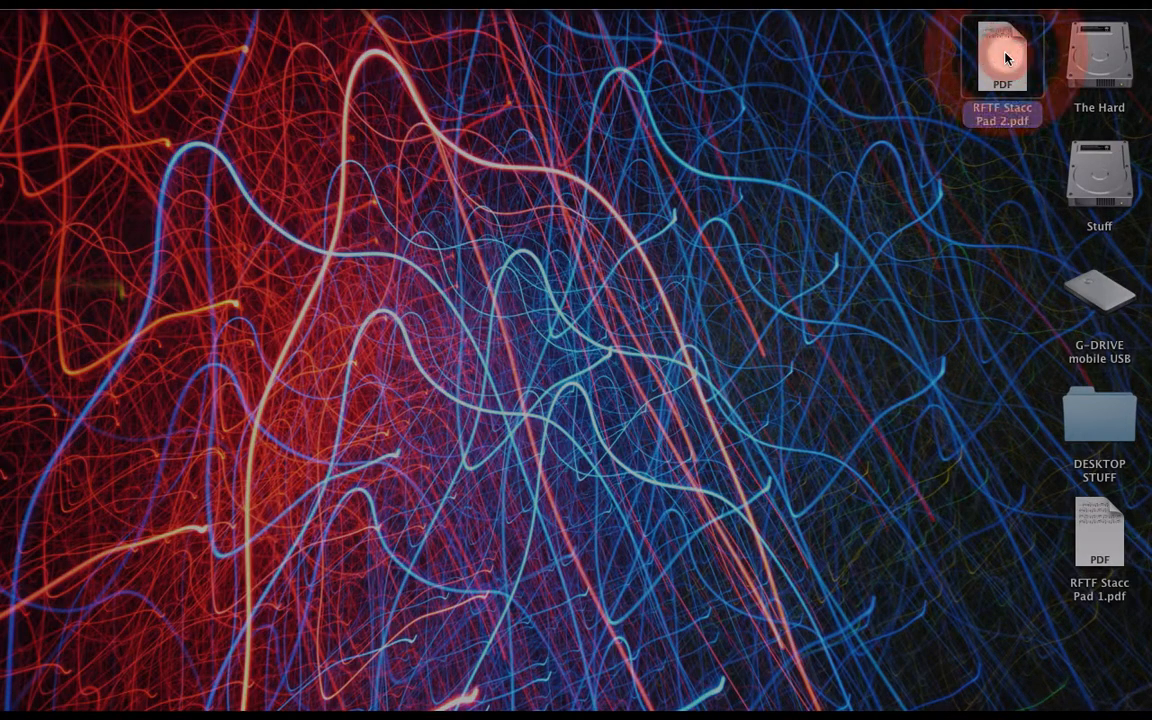
scroll(396, 489, down, 3)
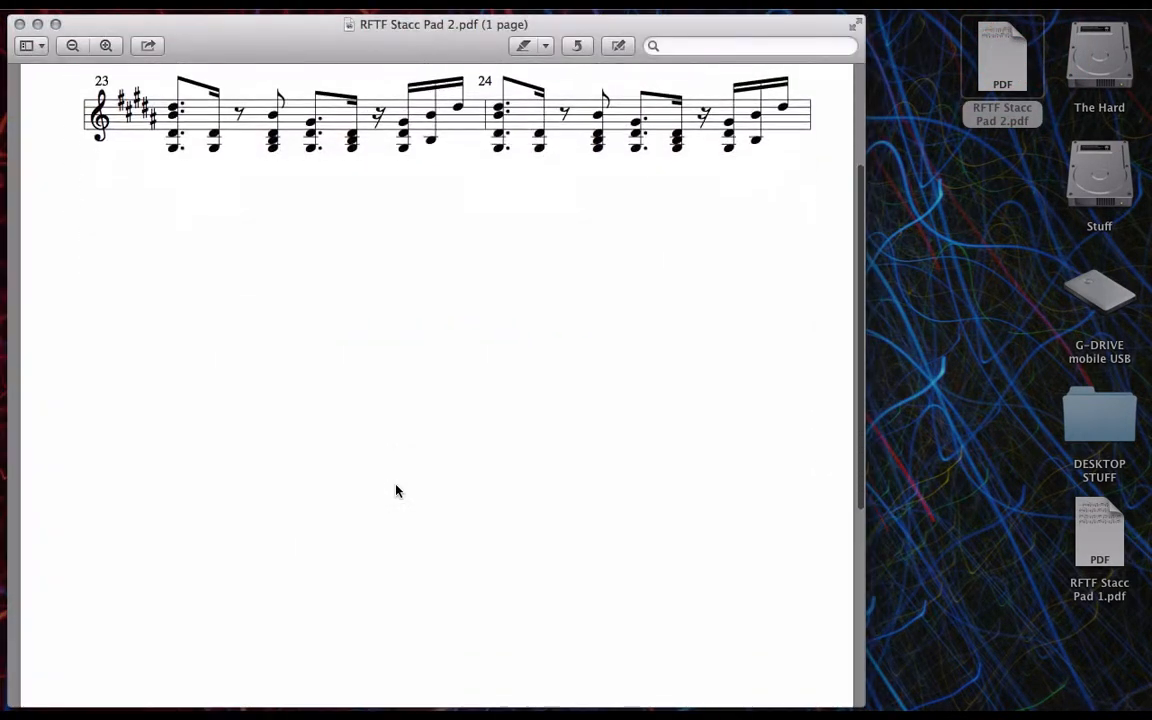
scroll(396, 490, up, 4)
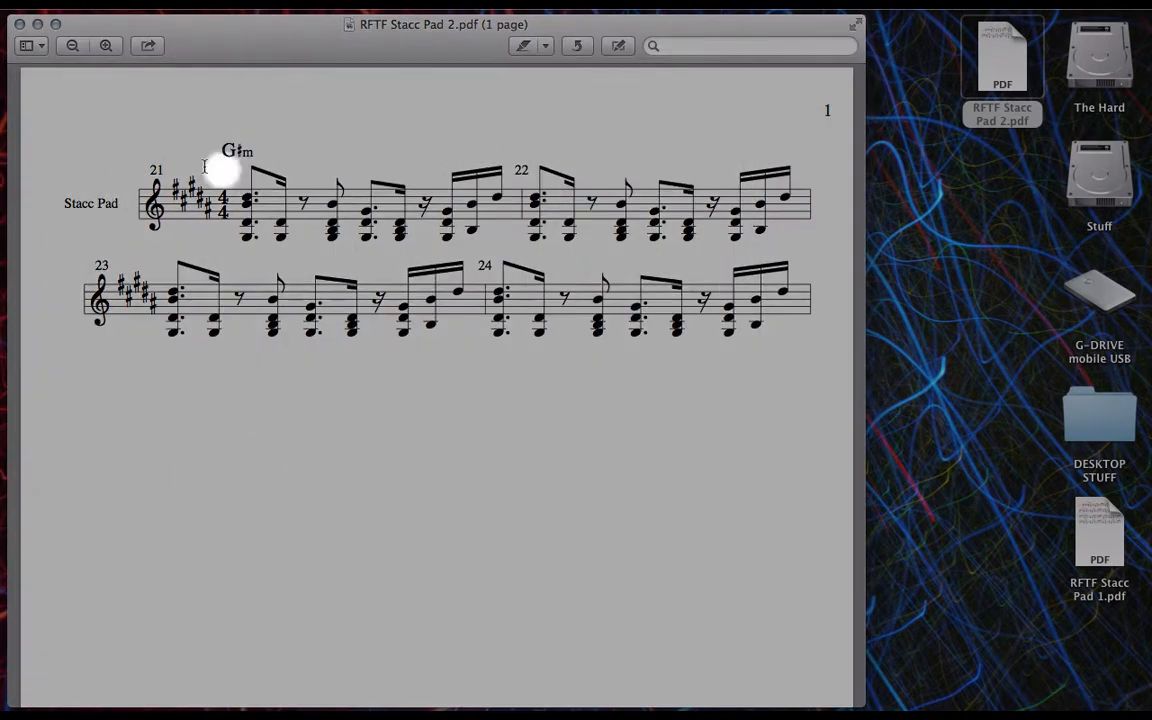
double_click(1095, 533)
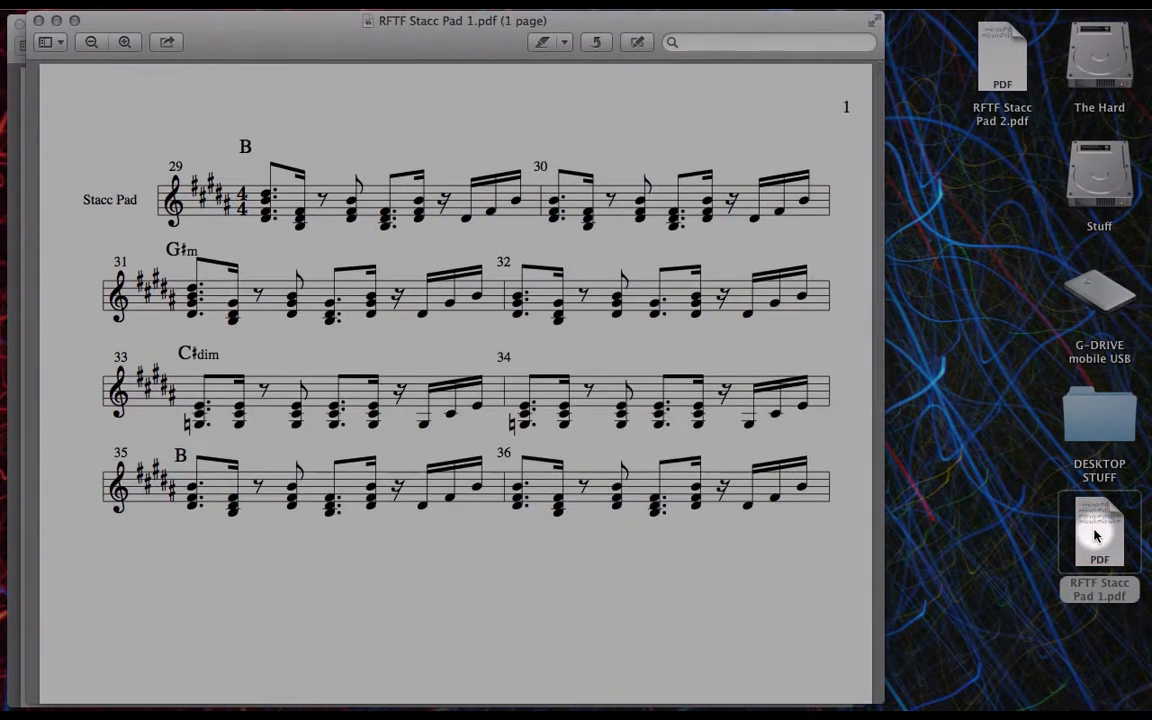
key(super+w)
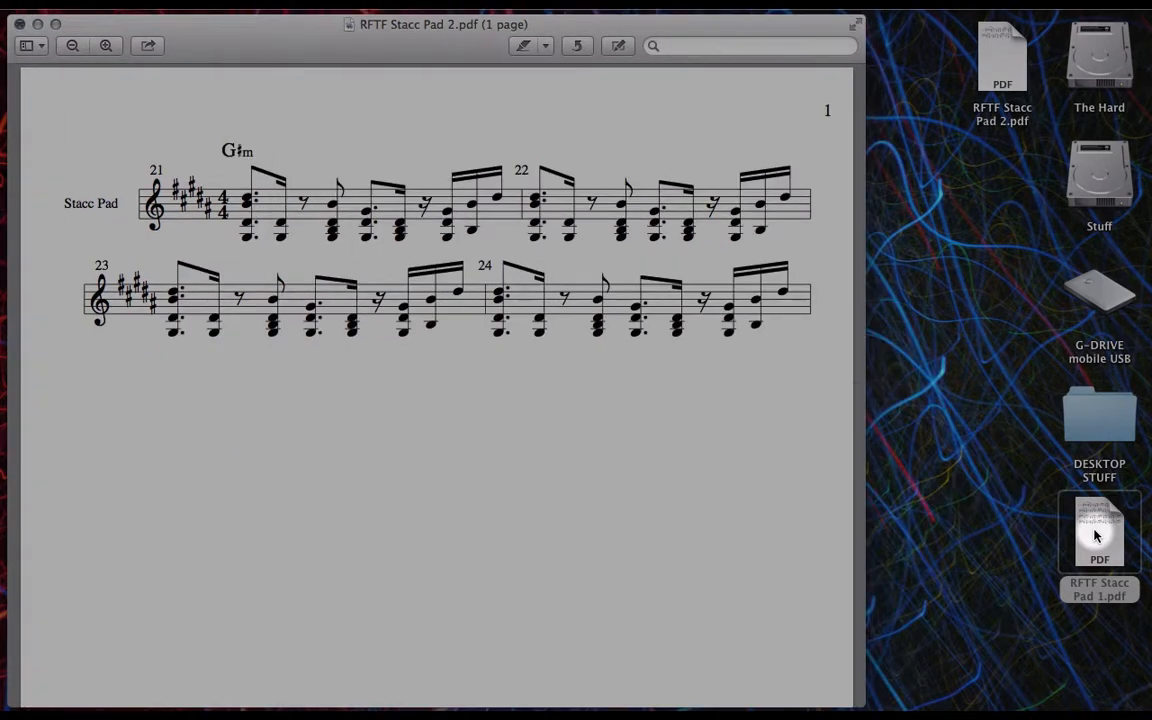
key(super+w)
Switch back to Logic Pro X, select all Stacc Pad regions, and start playback from about bar 20.
mouse_move(18, 298)
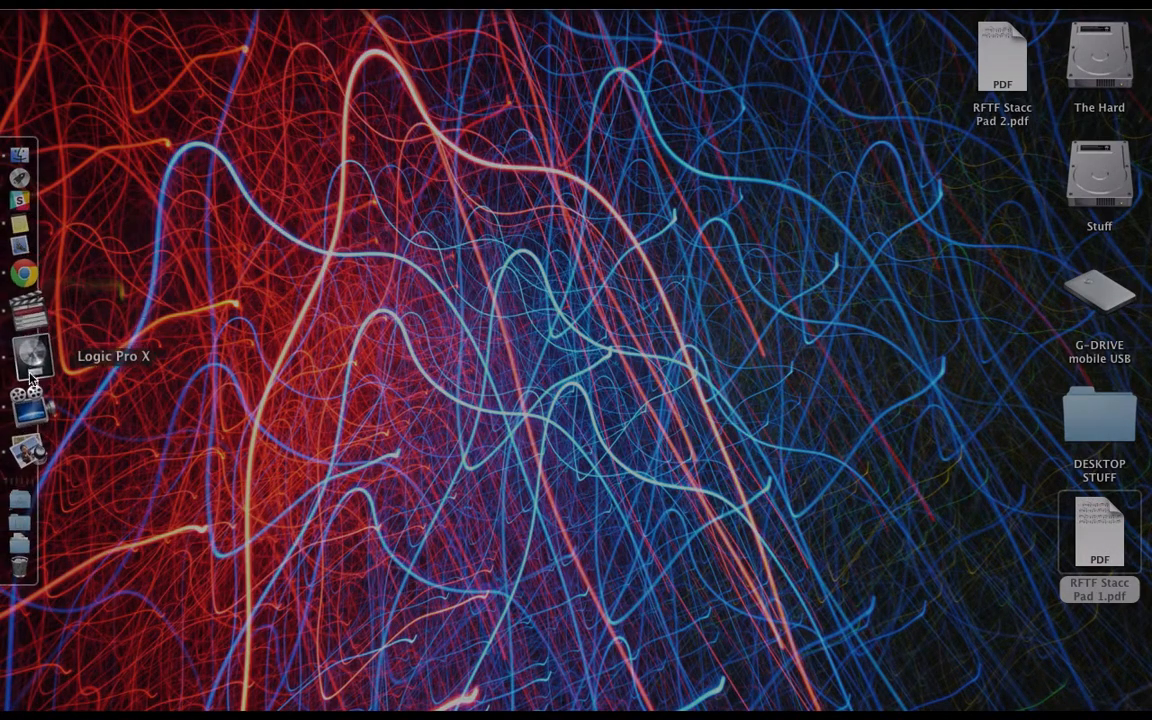
click(24, 370)
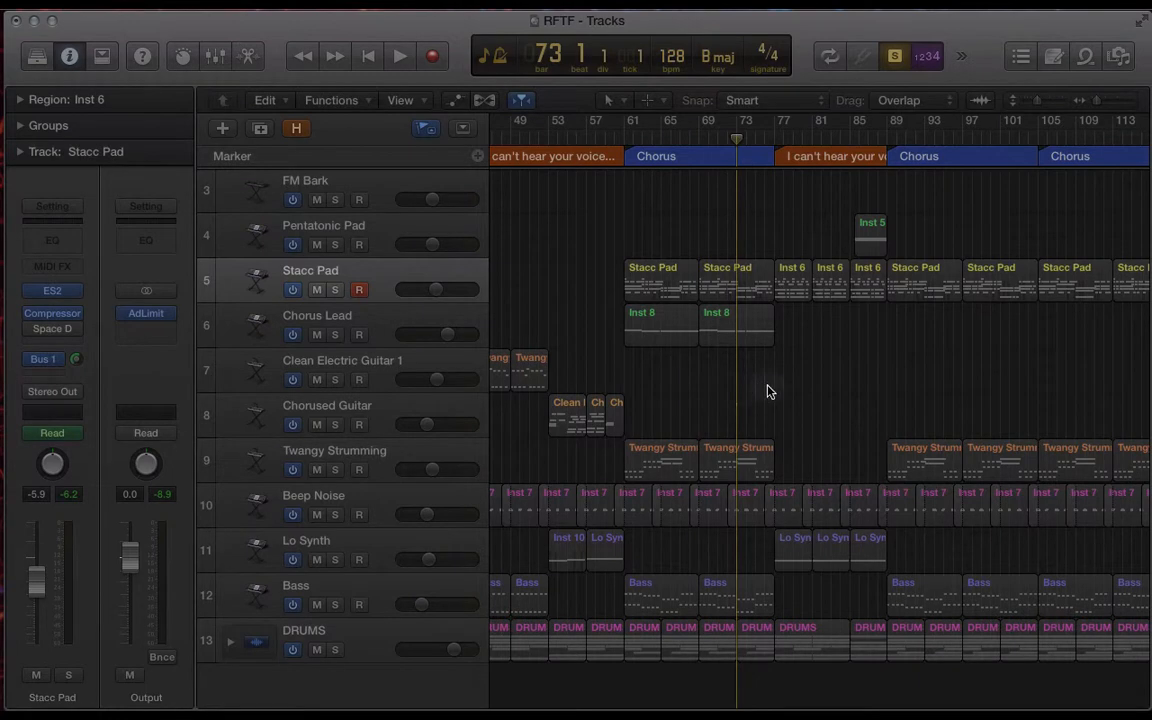
key(z)
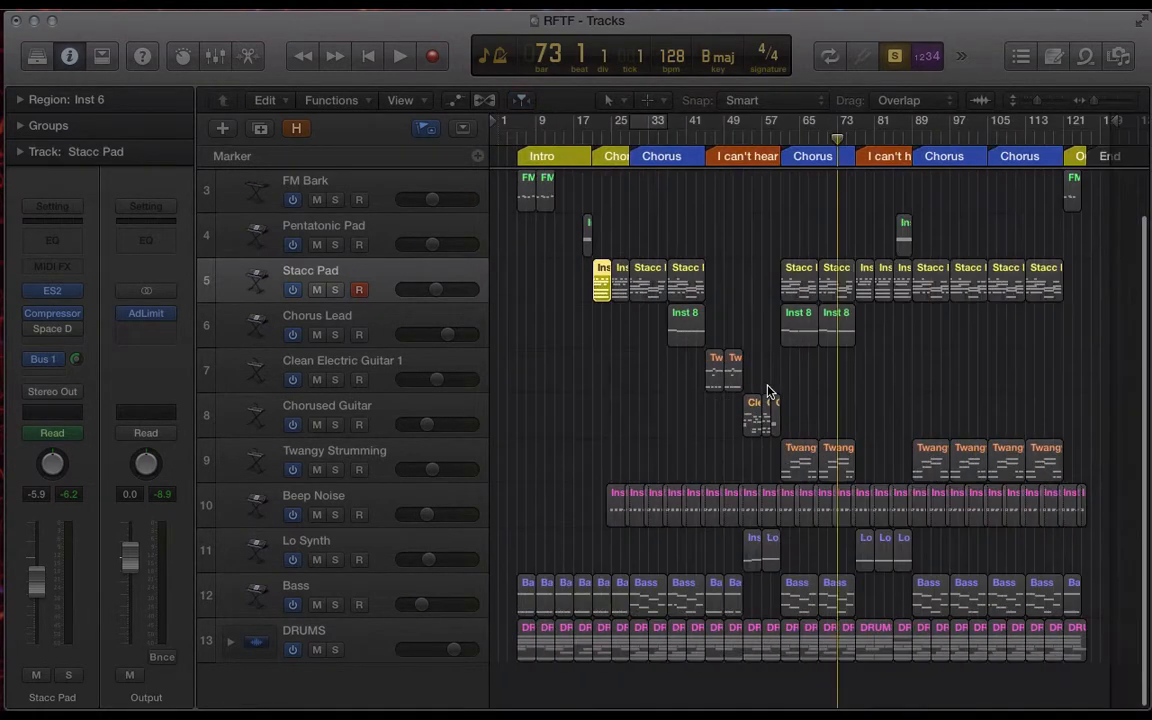
click(383, 275)
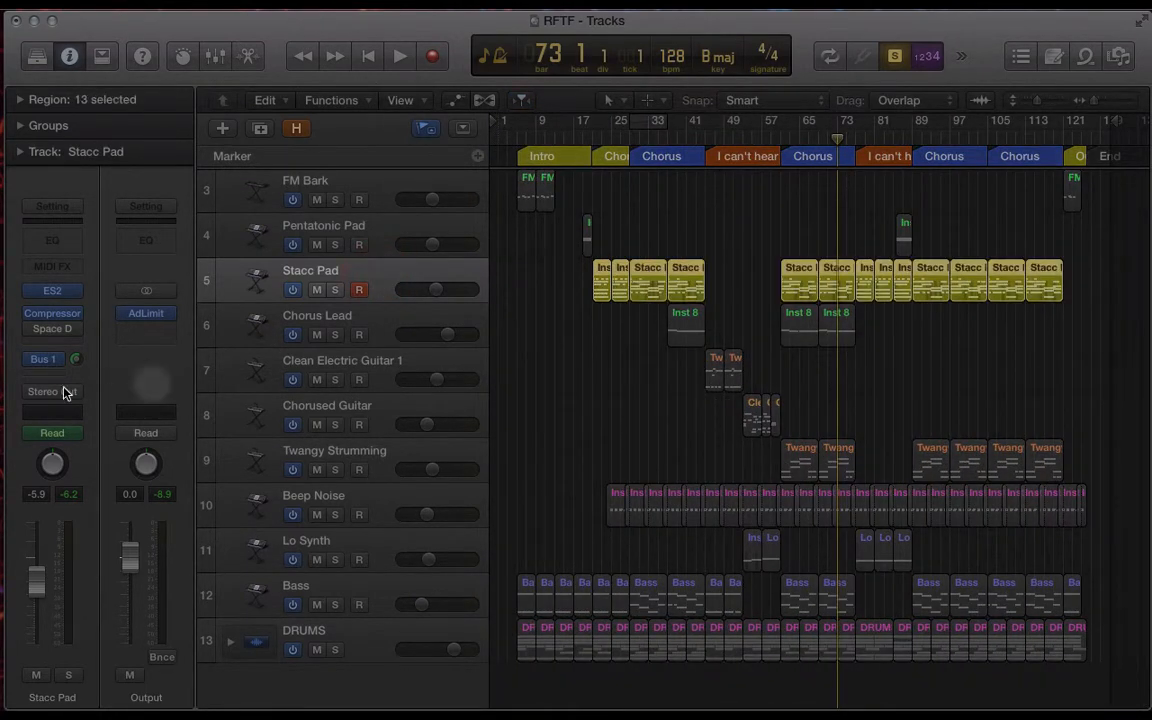
click(589, 138)
key(space)
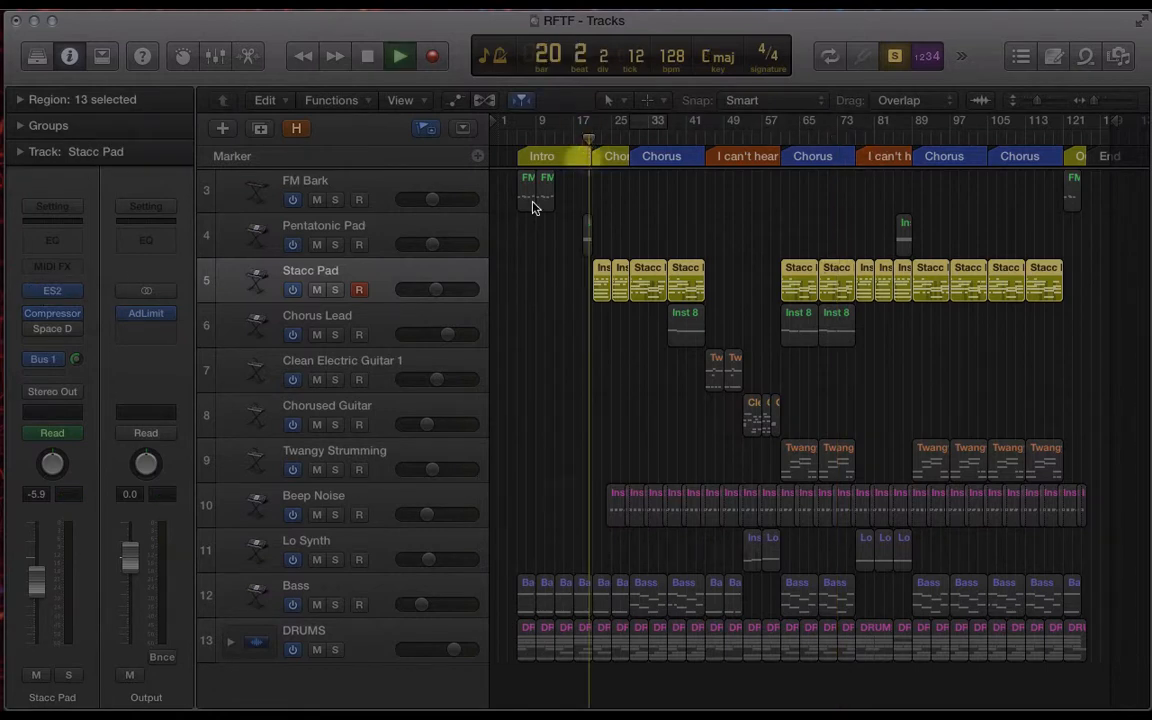
Open the ES2 instrument on the Stacc Pad track, move its window clear of the channel strips, and stop playback.
click(52, 290)
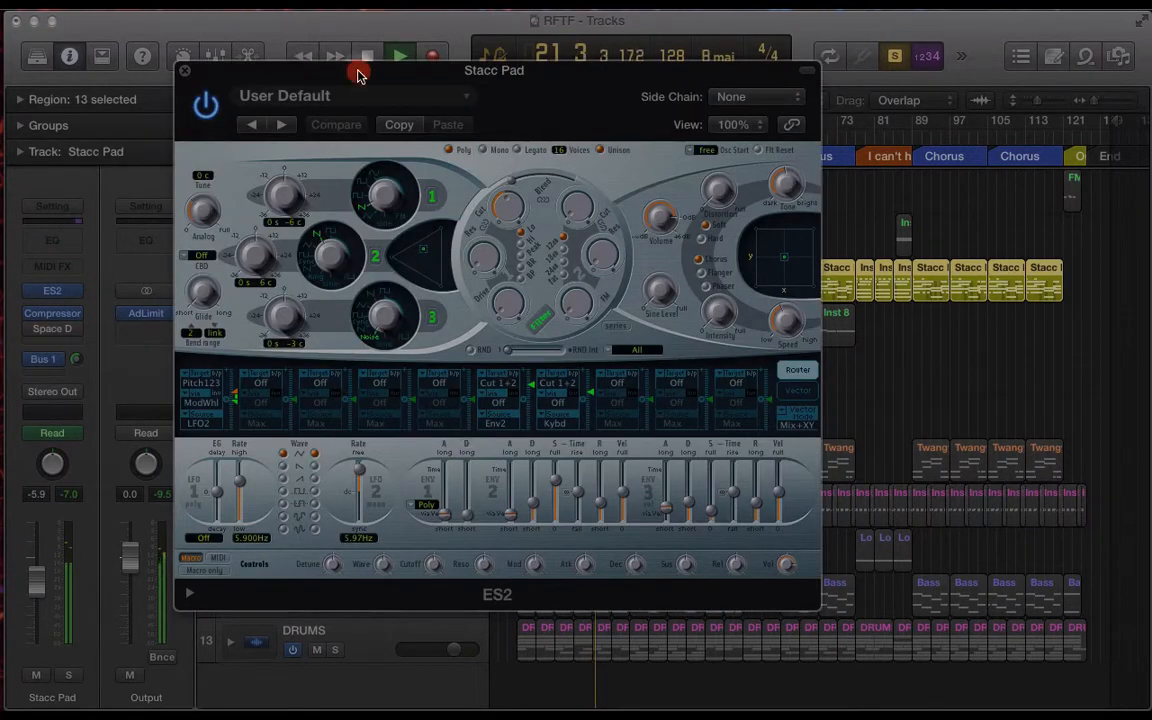
drag(360, 69, 507, 108)
key(space)
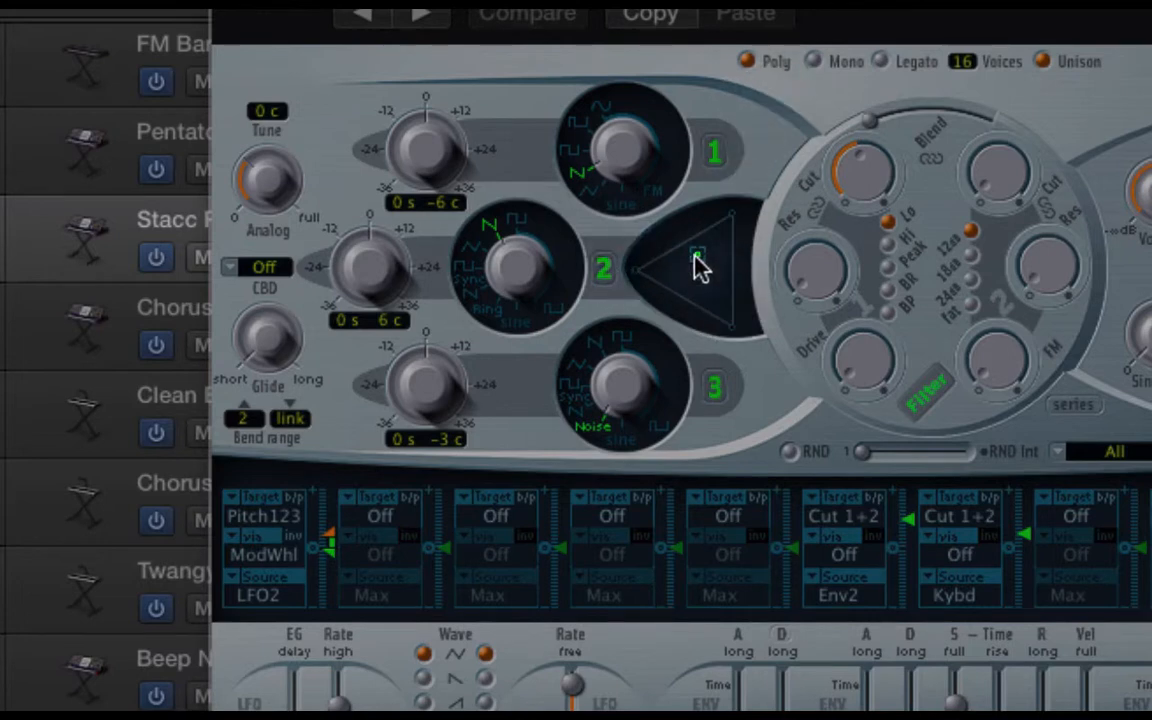
Nudge the ES2 oscillator mix point slightly, and examine the Analog amount and the filter blend and cutoff.
drag(692, 256, 695, 258)
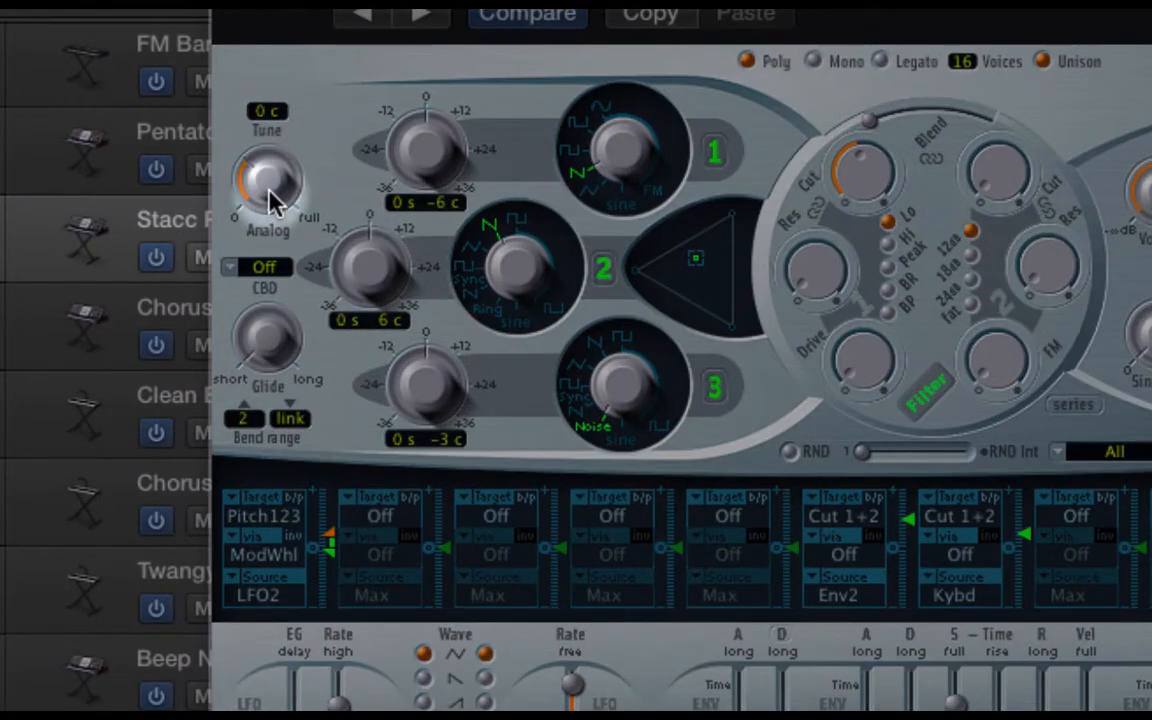
click(272, 198)
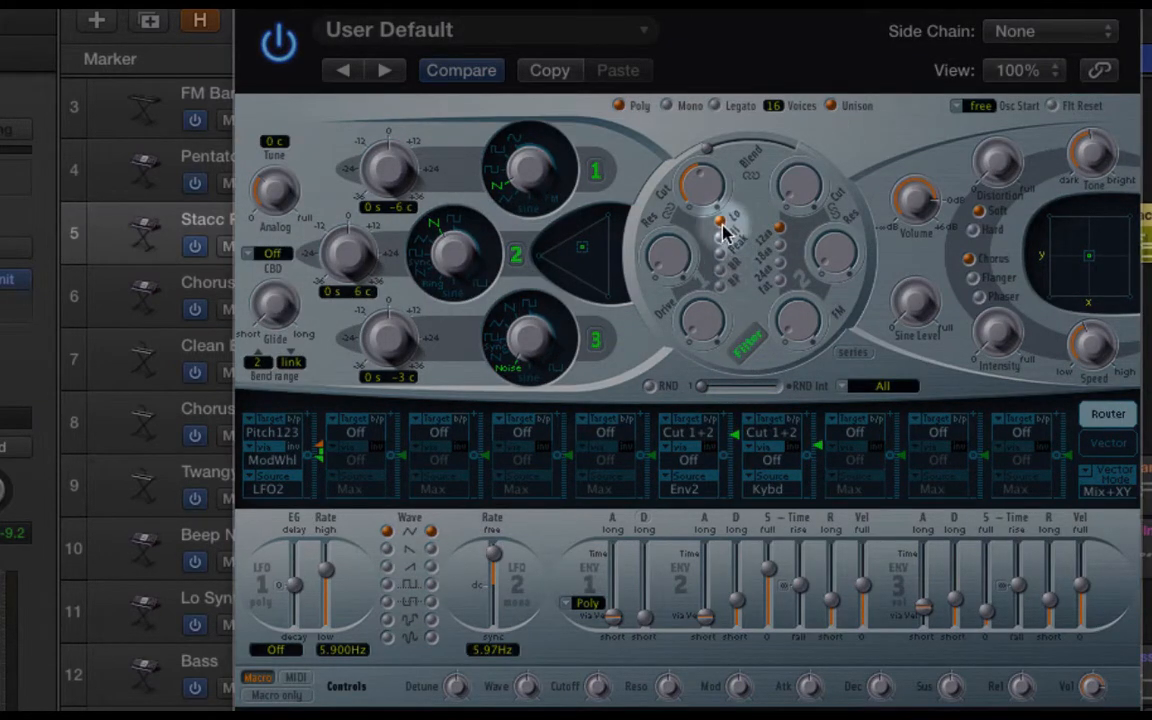
drag(711, 149, 699, 180)
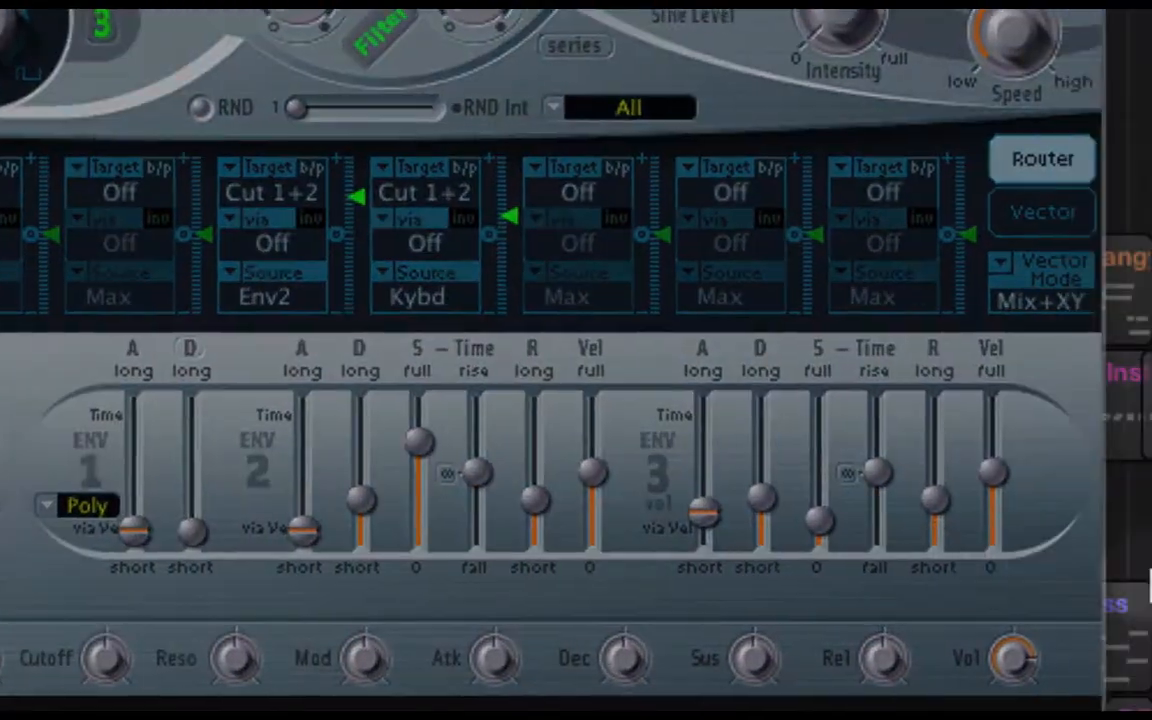
Examine the attack, decay and sustain settings of the ES2's Envelope 3.
click(706, 528)
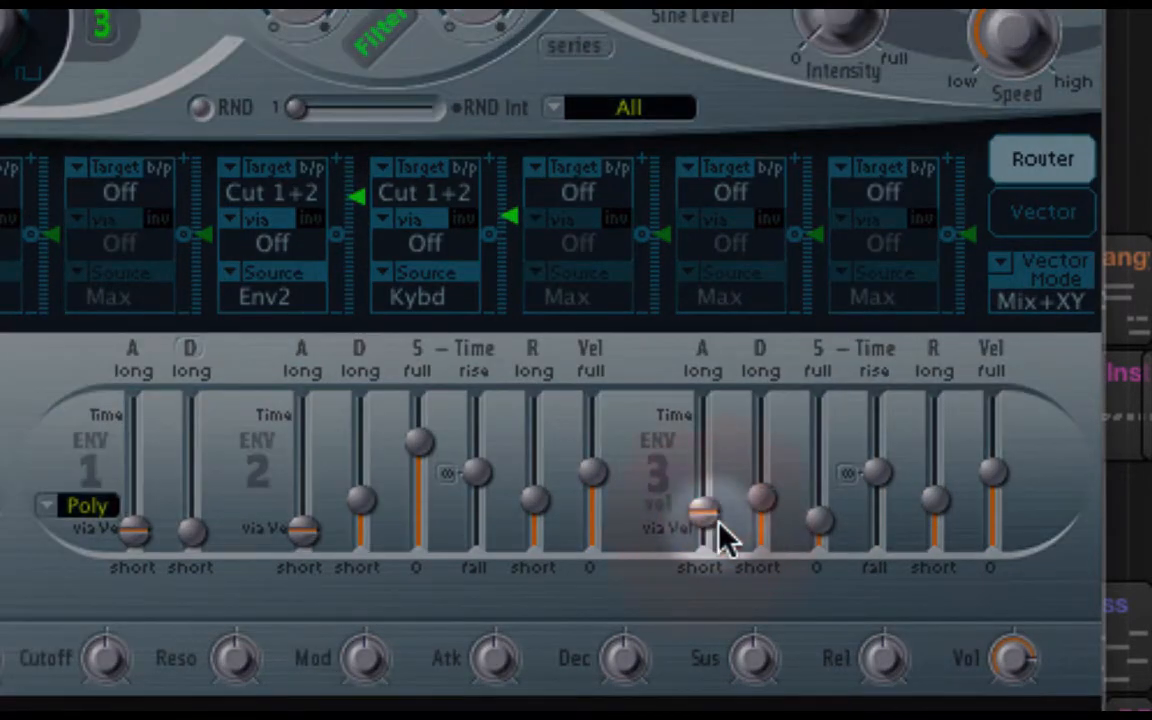
click(757, 495)
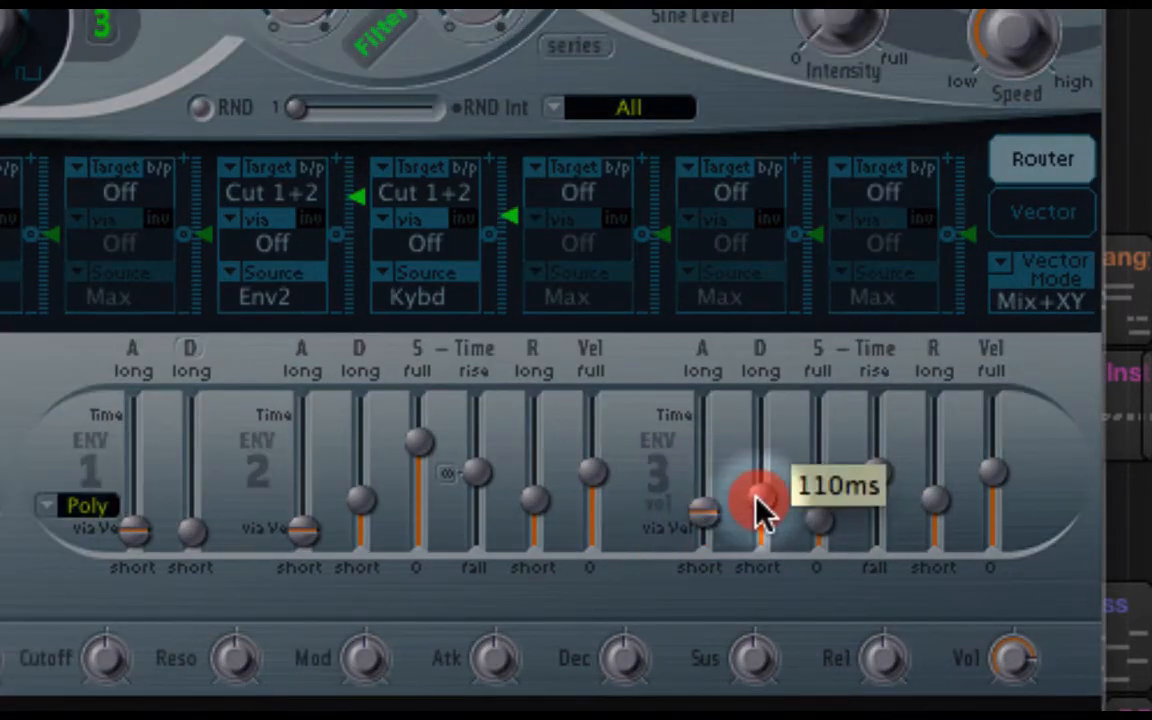
click(815, 522)
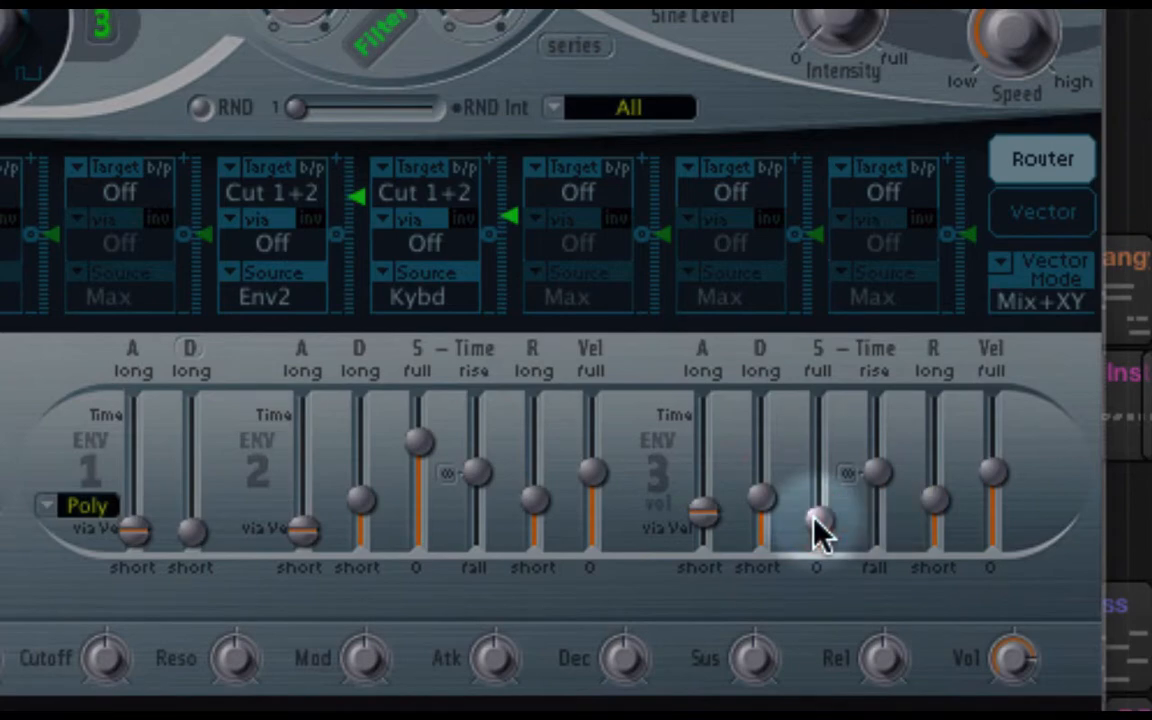
Bring up the Musical Typing keyboard, play a few short test notes with the patch, and close it.
key(super+k)
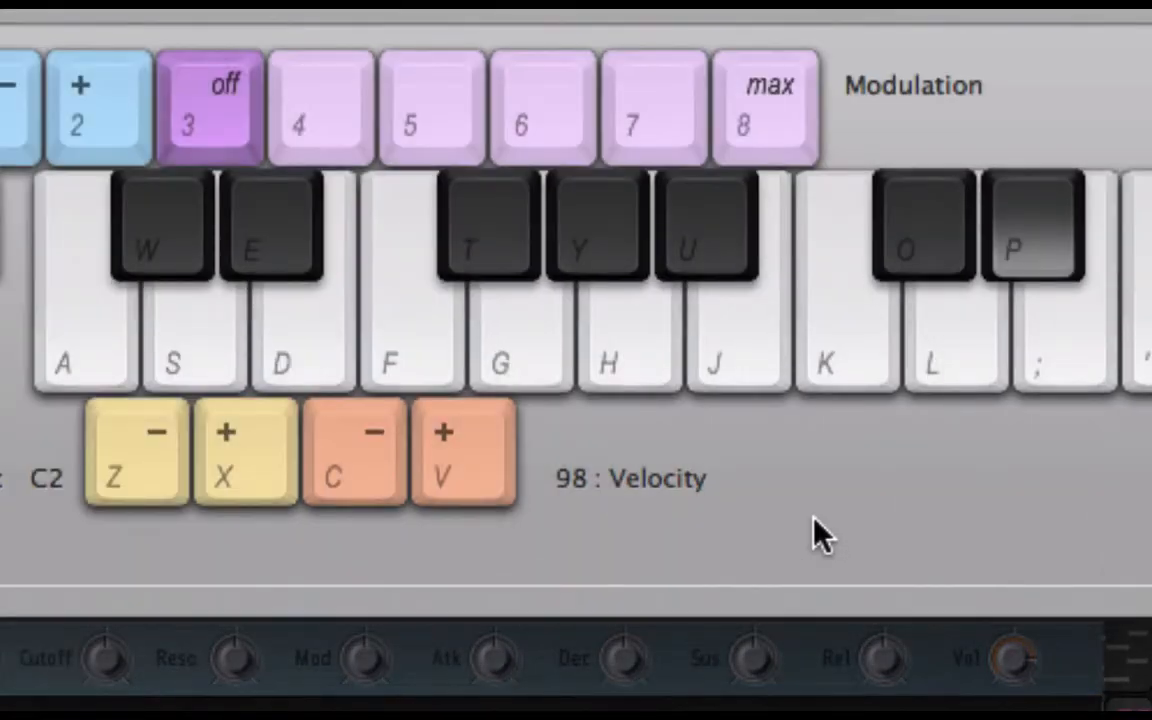
key(h)
key(f)
key(g)
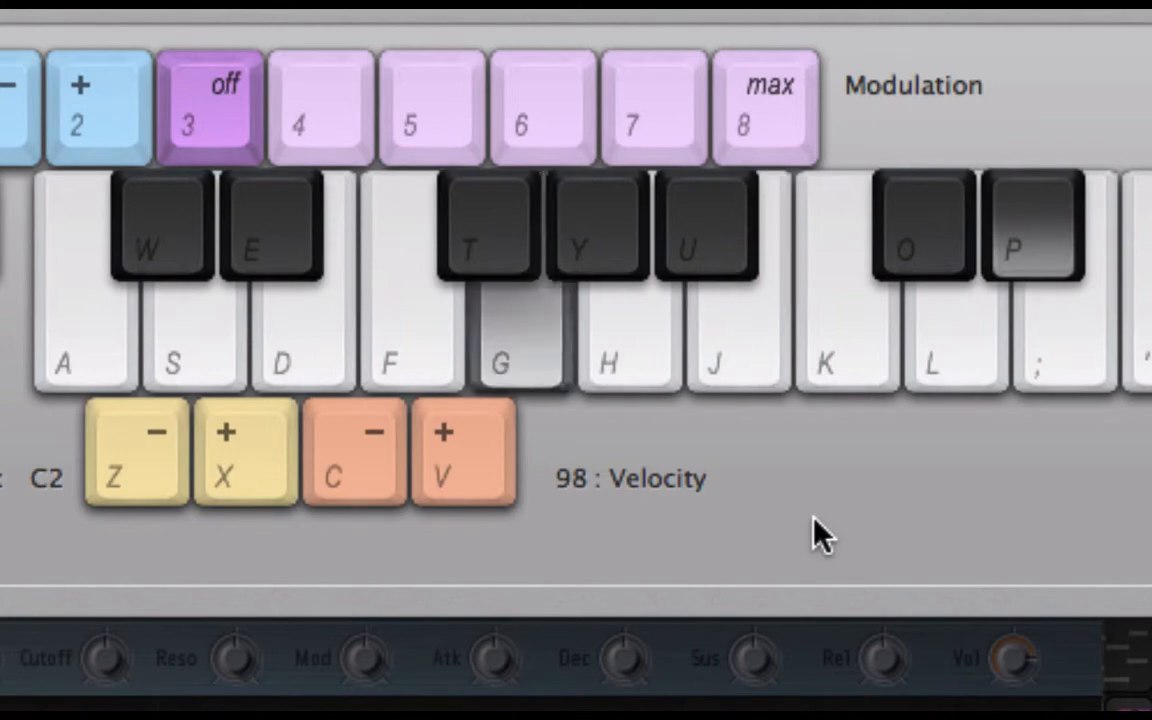
key(f)
key(j)
key(j)
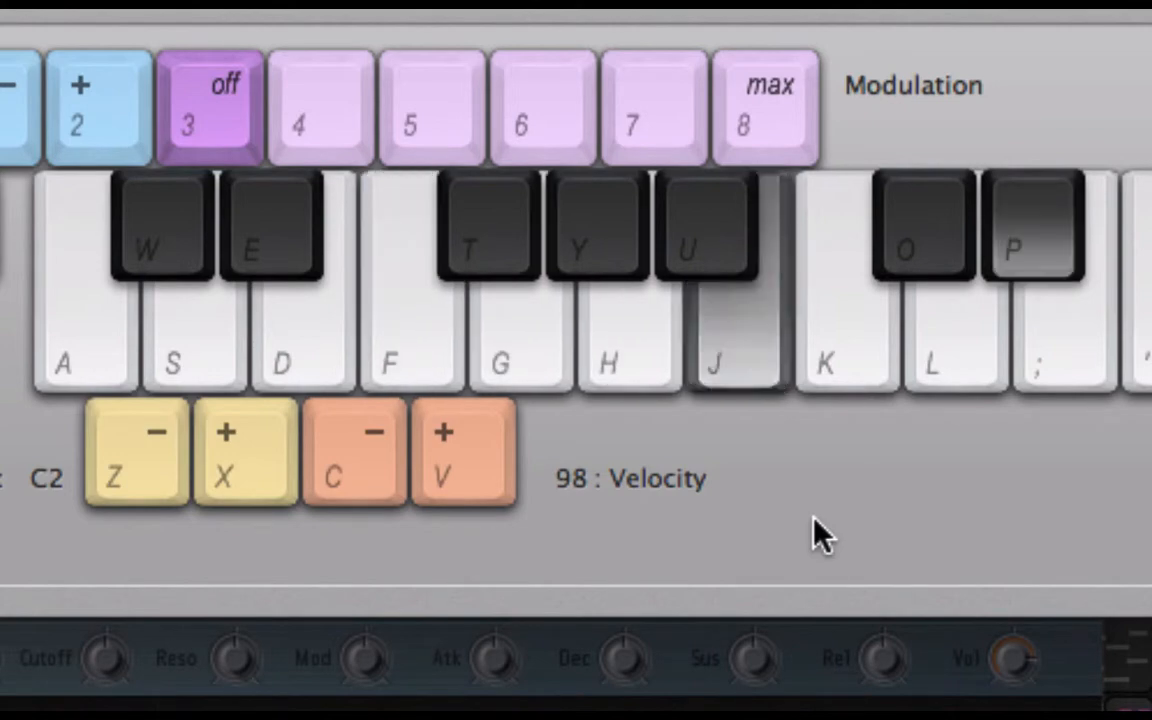
key(super+k)
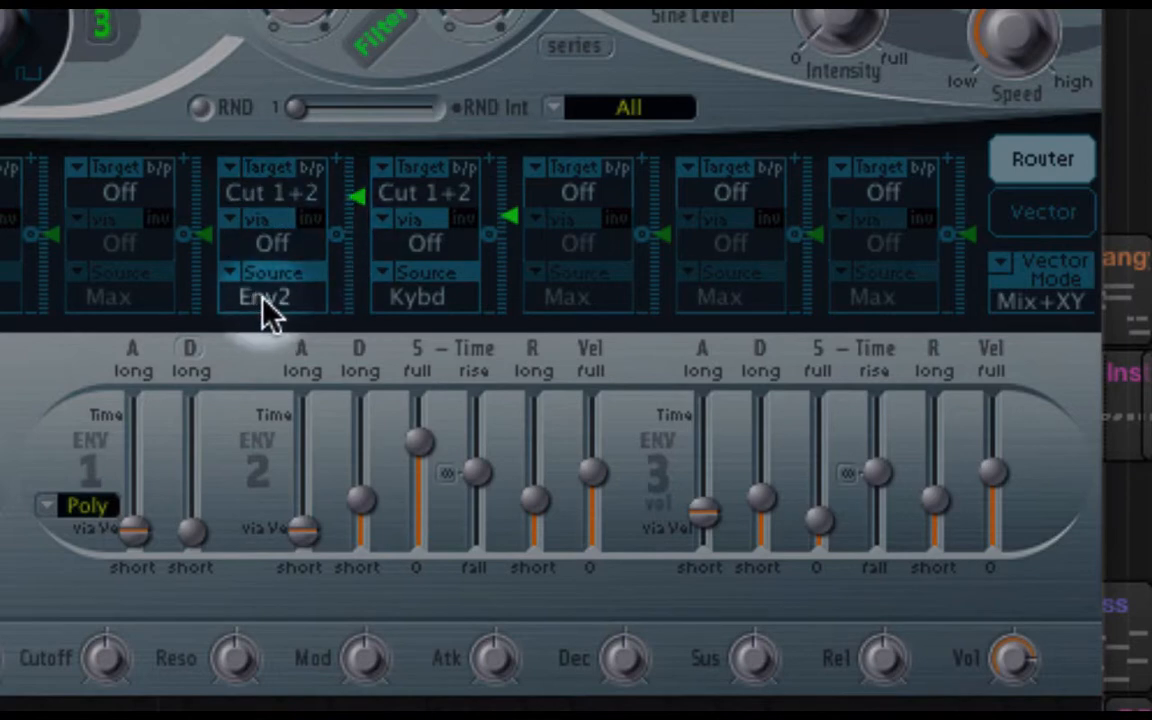
Check Envelope 2's decay and sustain values, and compare its release with Envelope 3's release.
click(365, 504)
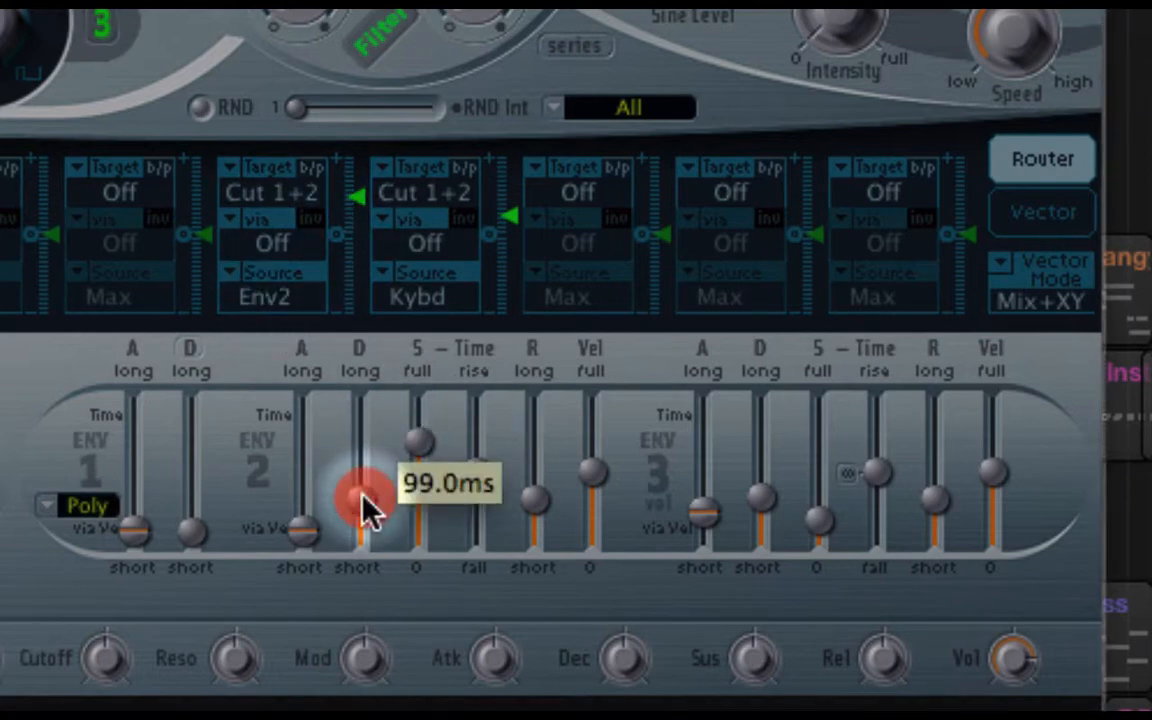
click(418, 446)
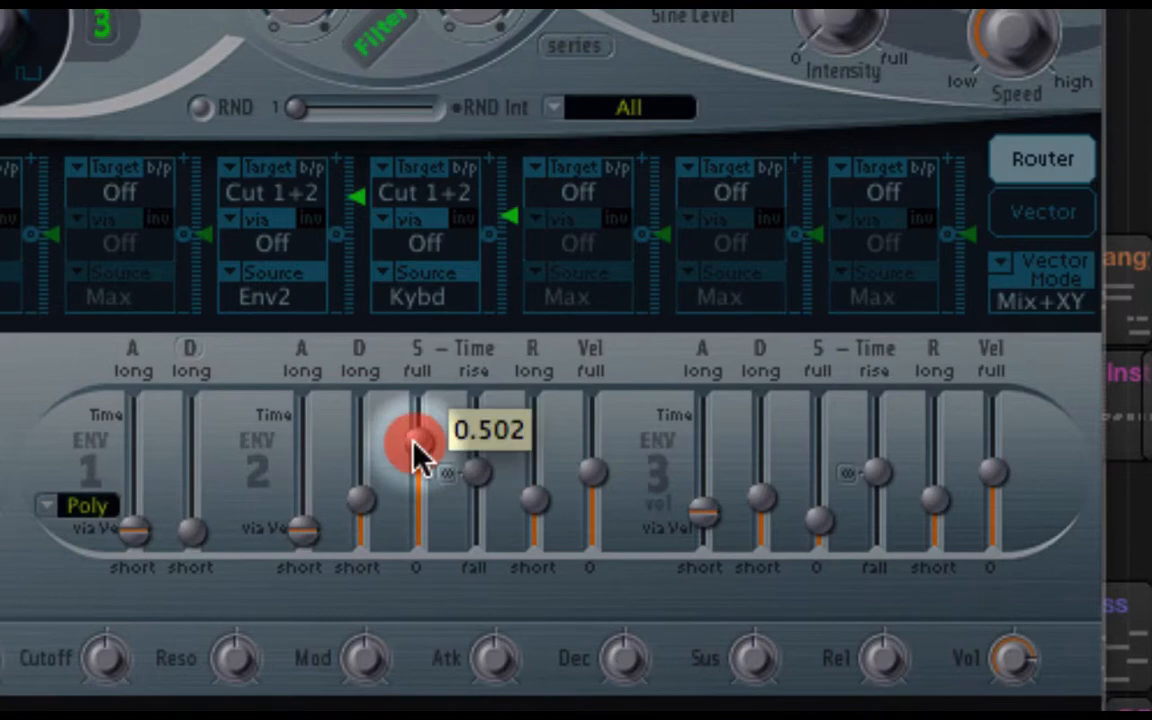
click(940, 510)
click(533, 508)
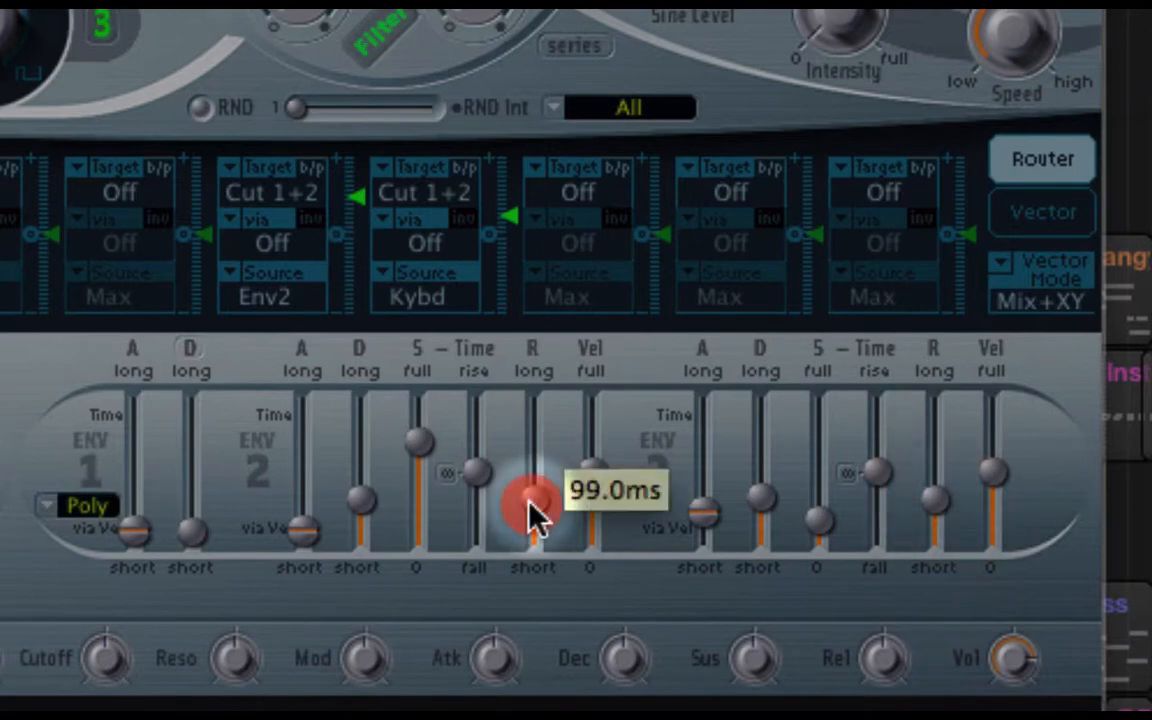
click(935, 508)
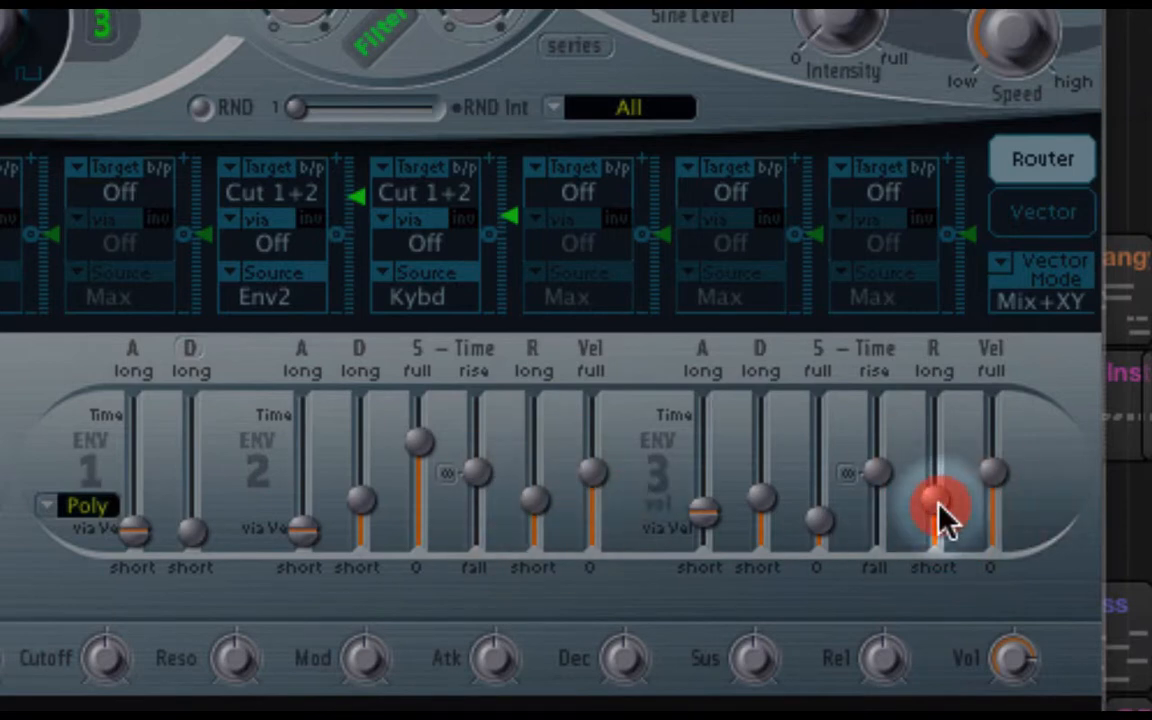
click(533, 502)
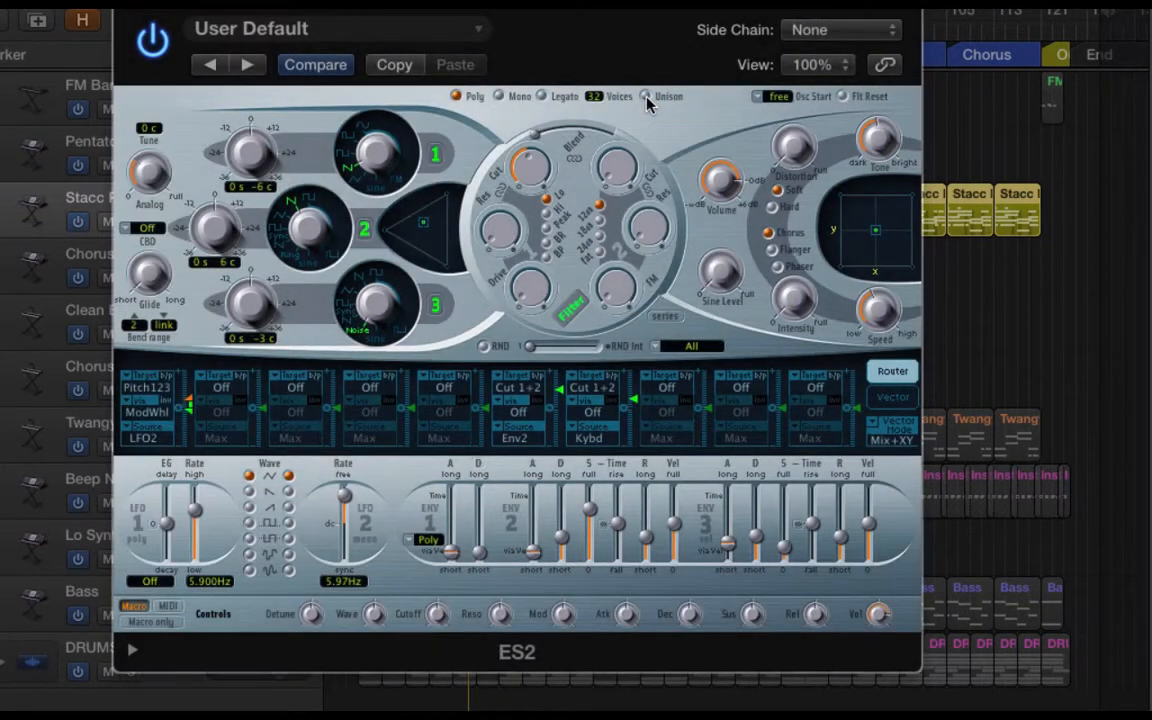
Switch Unison on in the Stacc Pad's ES2 and close the instrument window.
click(645, 97)
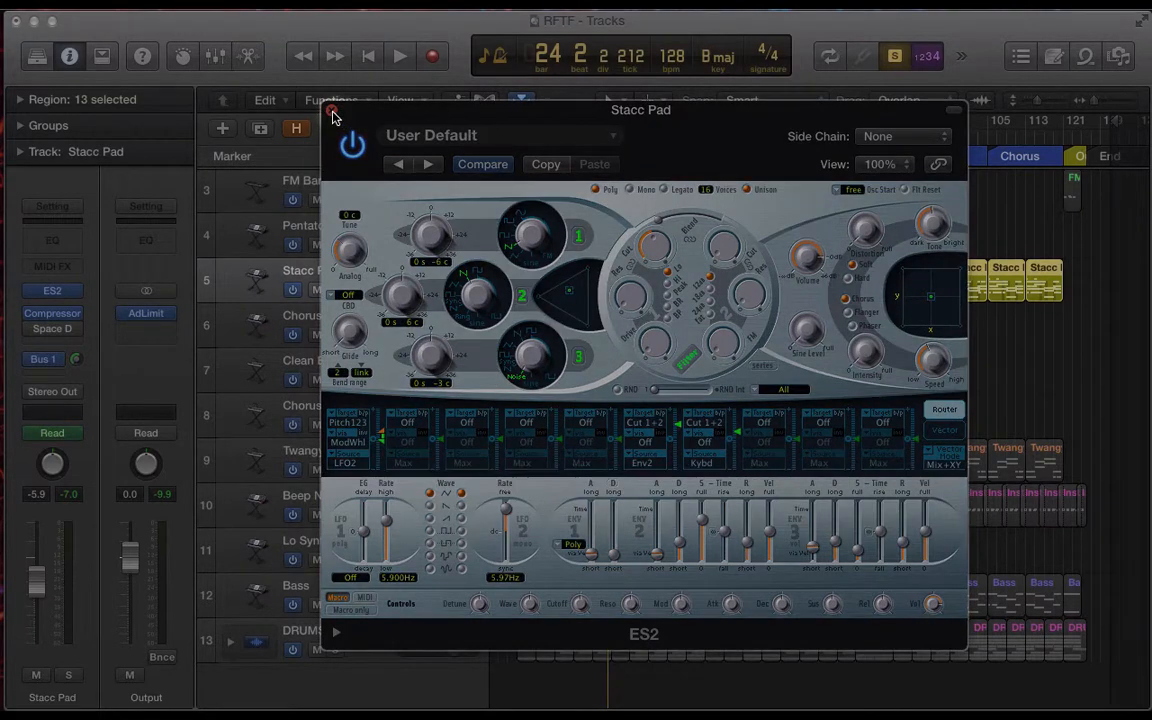
click(330, 112)
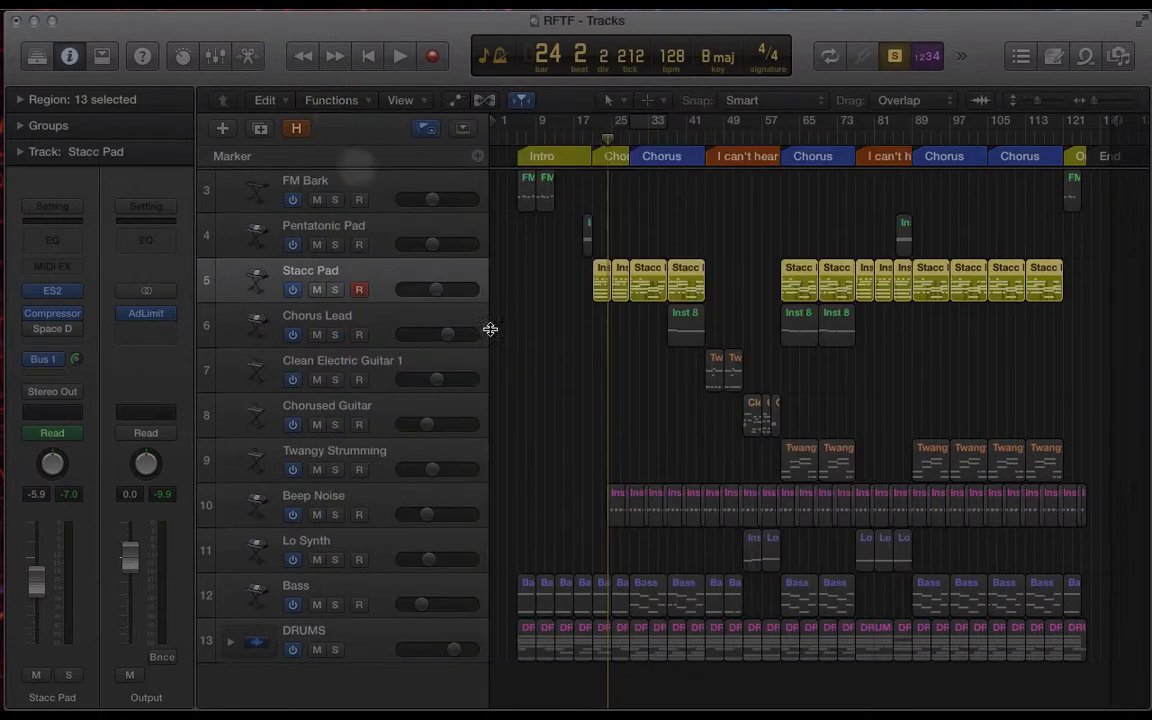
Audition the Stacc Pad briefly at bar 24, then move the playhead to bar 21 and play from there.
click(568, 386)
click(369, 276)
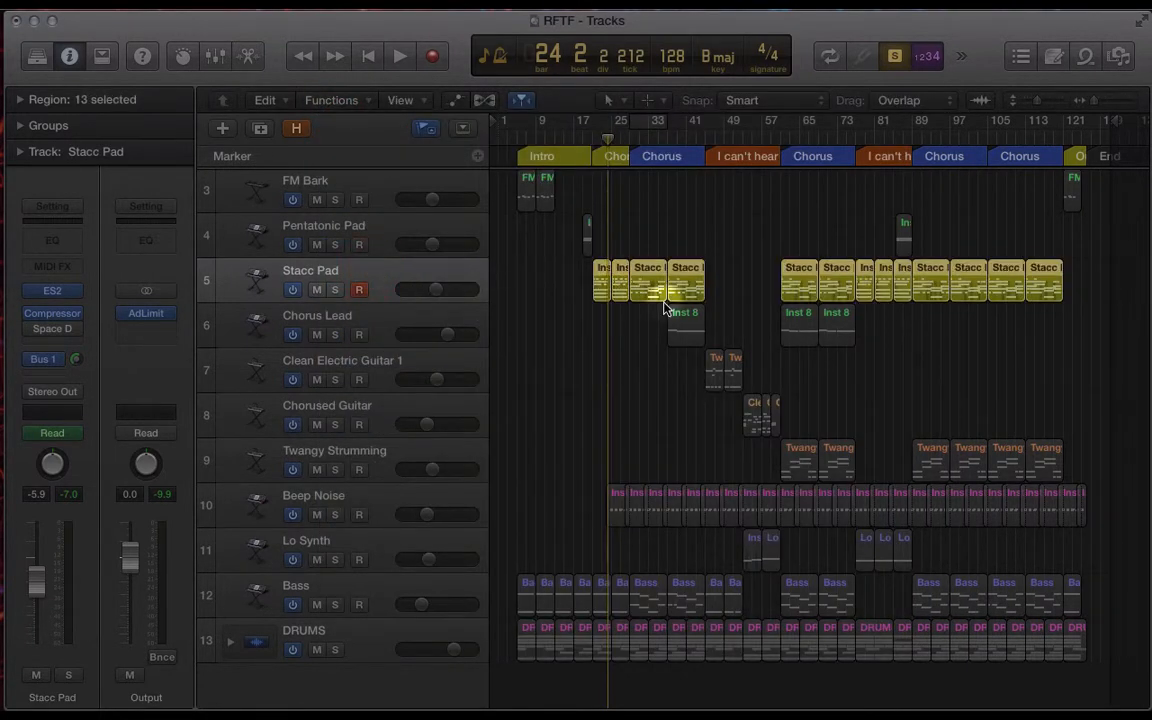
key(space)
key(space)
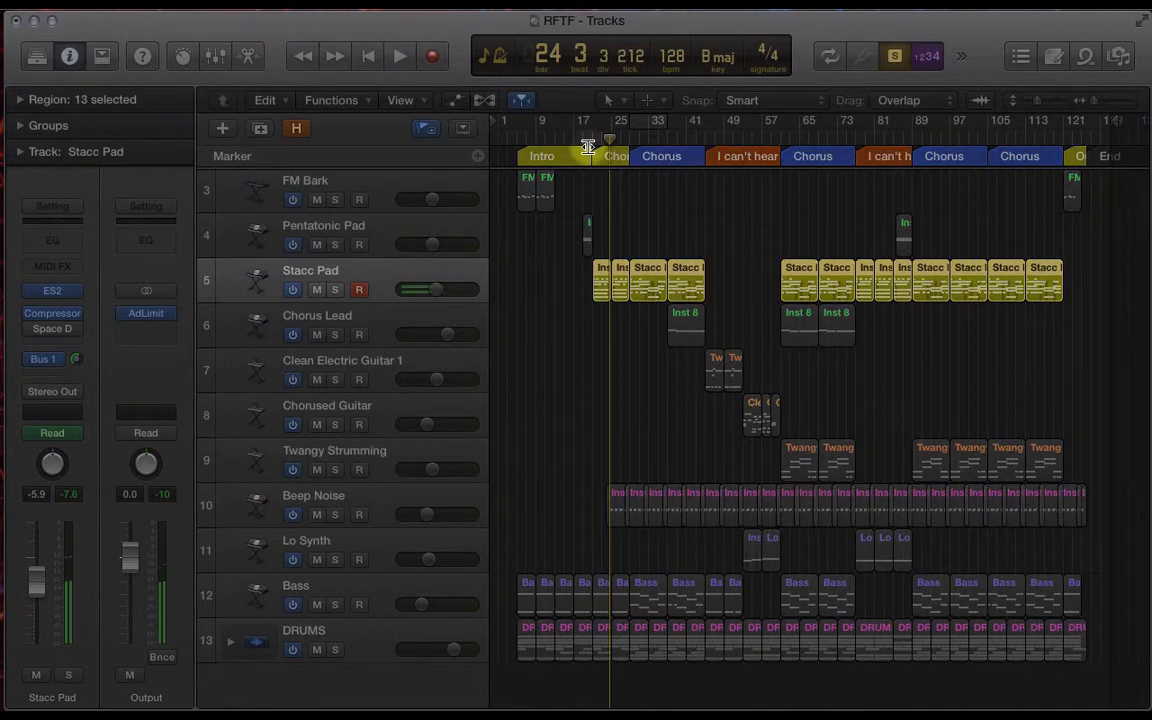
drag(577, 143, 593, 138)
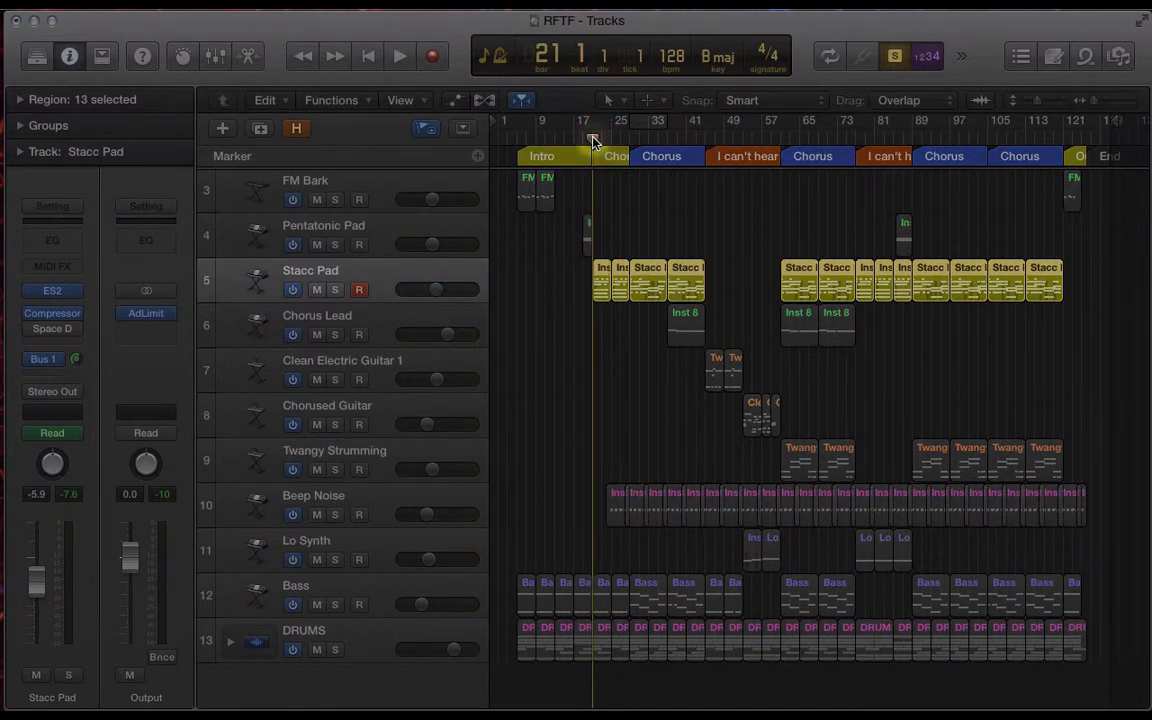
key(space)
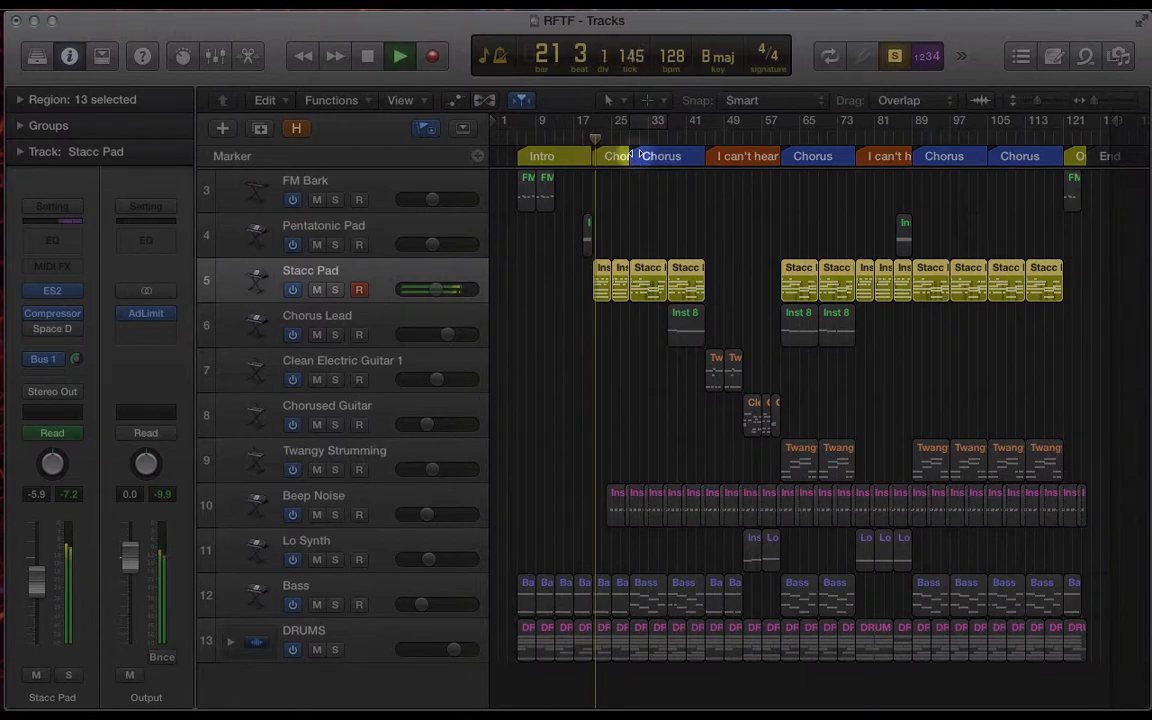
Show the track automation and listen to the Stacc Pad around its first envelope change near bar 26.
key(a)
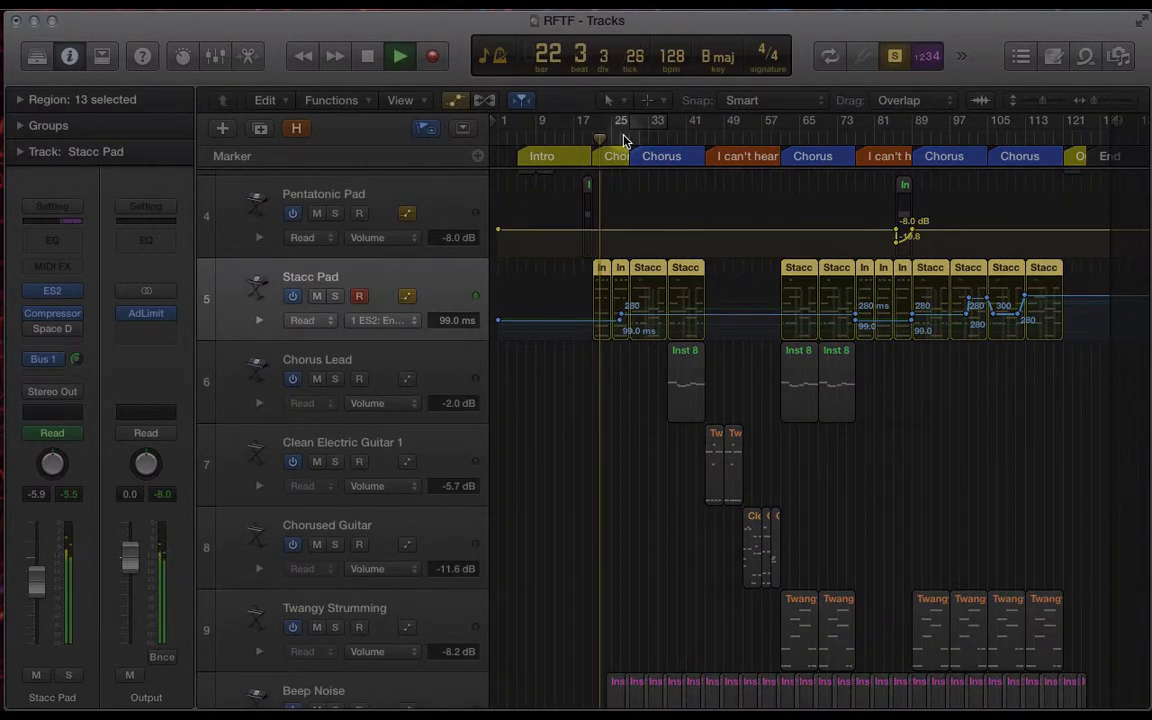
drag(621, 137, 618, 136)
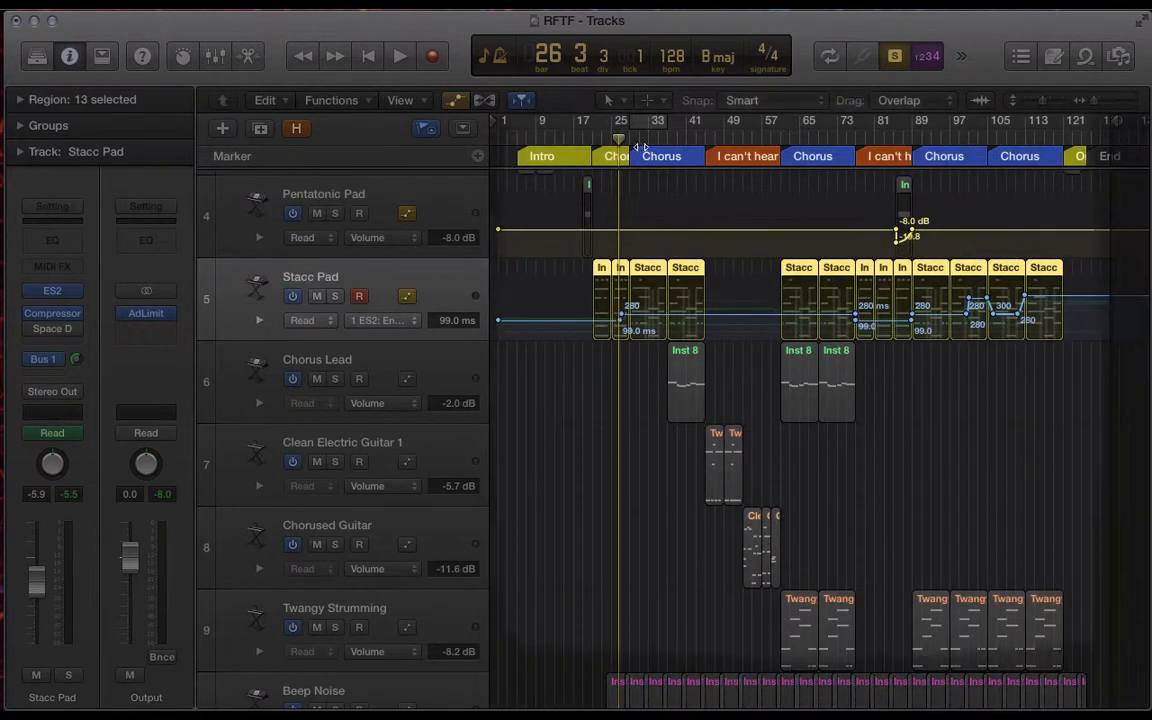
click(627, 137)
mouse_move(627, 137)
mouse_down()
mouse_move(609, 134)
mouse_move(620, 141)
mouse_up()
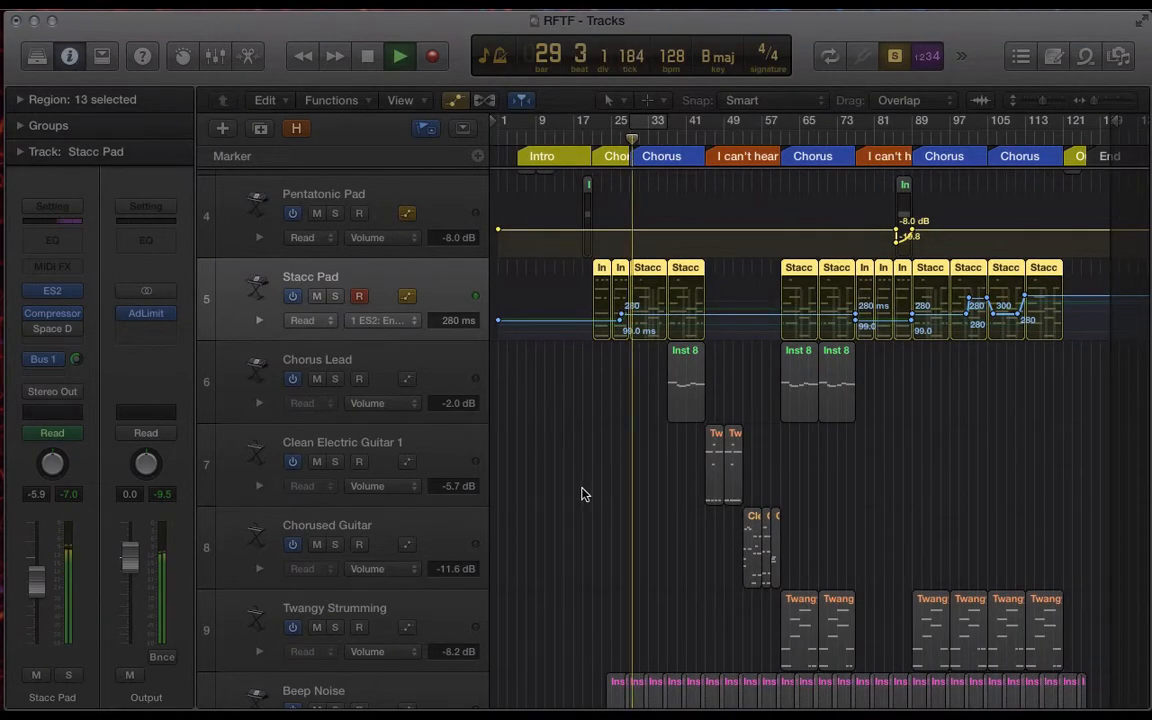
key(space)
Examine the first automation ramp in the Chords In section closely while playing from bar 26, beat 4.
key(super+Right)
key(super+Right)
key(super+Right)
key(super+Right)
key(super+Right)
key(super+Right)
key(super+Right)
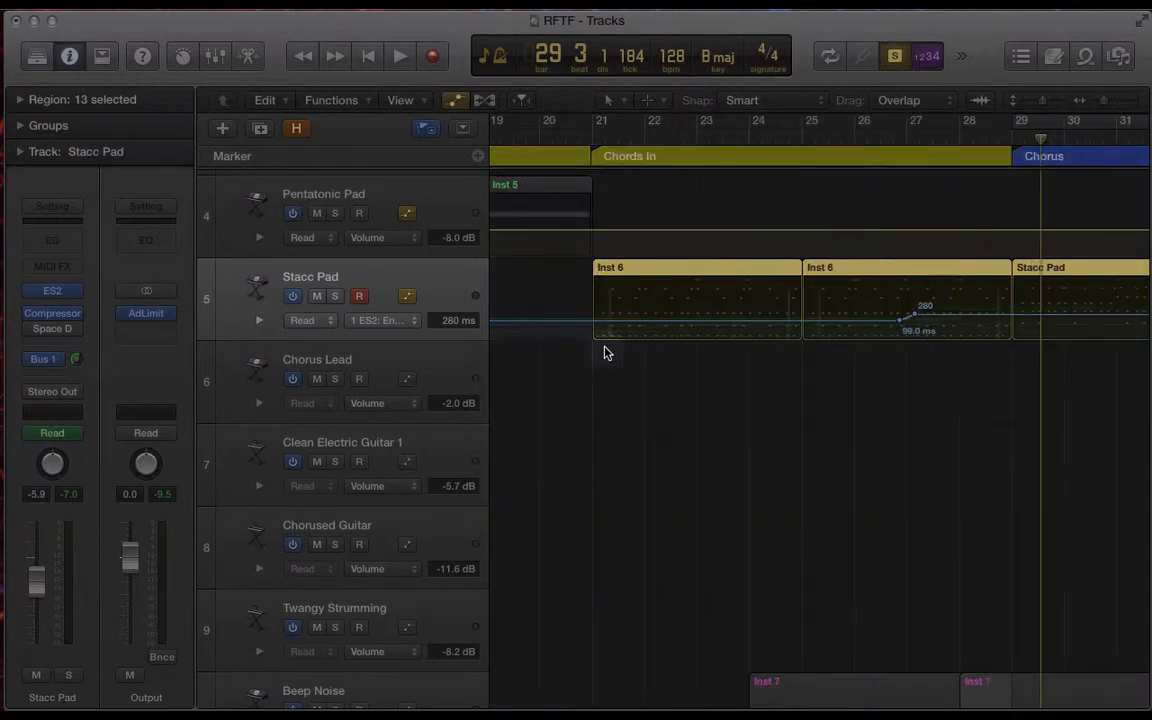
key(super+Right)
drag(936, 136, 974, 137)
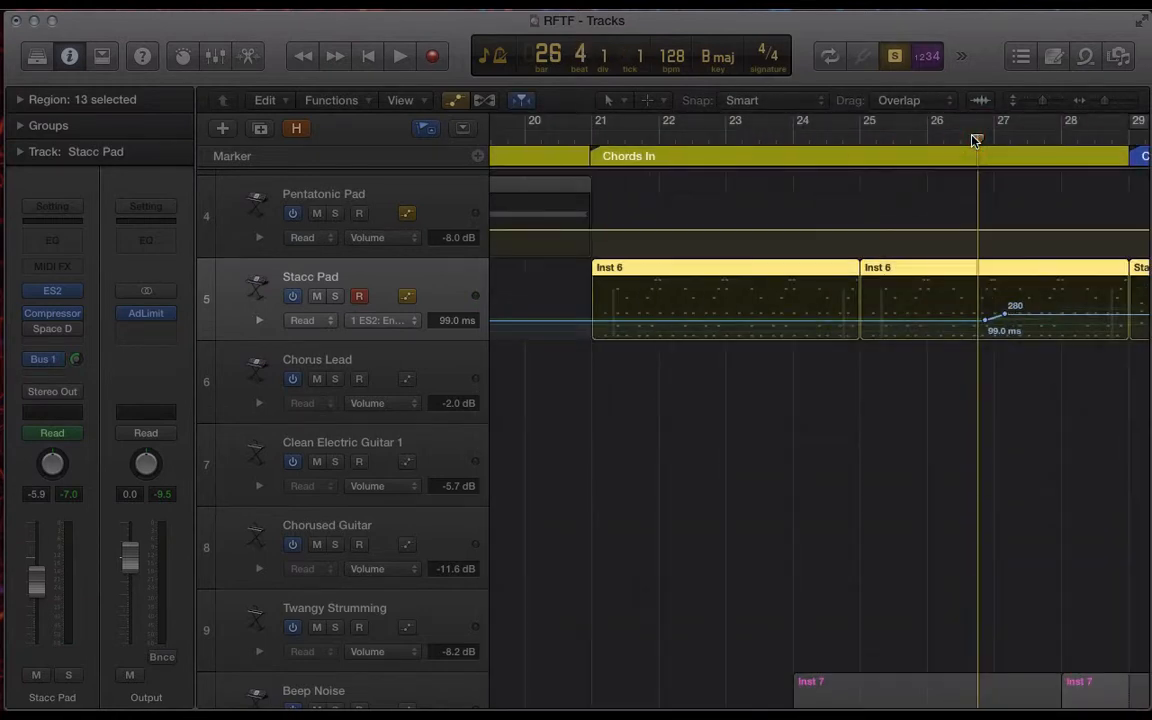
key(space)
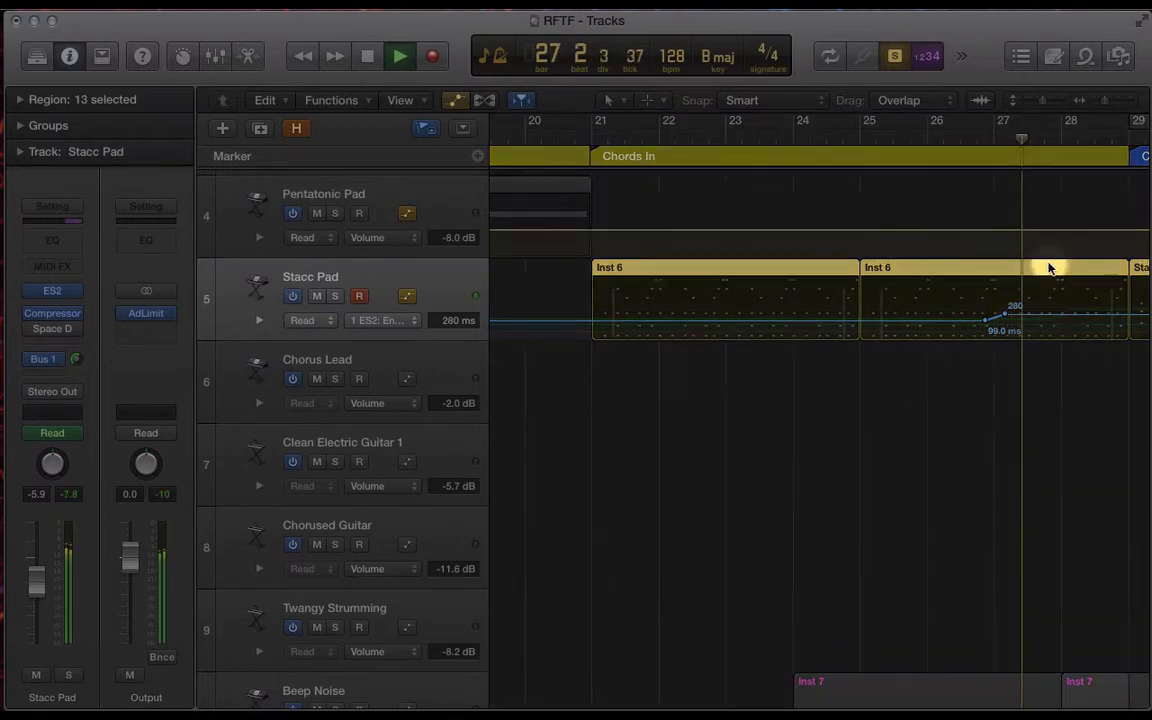
Listen to the Stacc Pad's automation changes at bar 77 and at the start of the bar 89 Chorus.
key(super+Left)
key(super+Left)
key(super+Left)
key(super+Left)
key(super+Left)
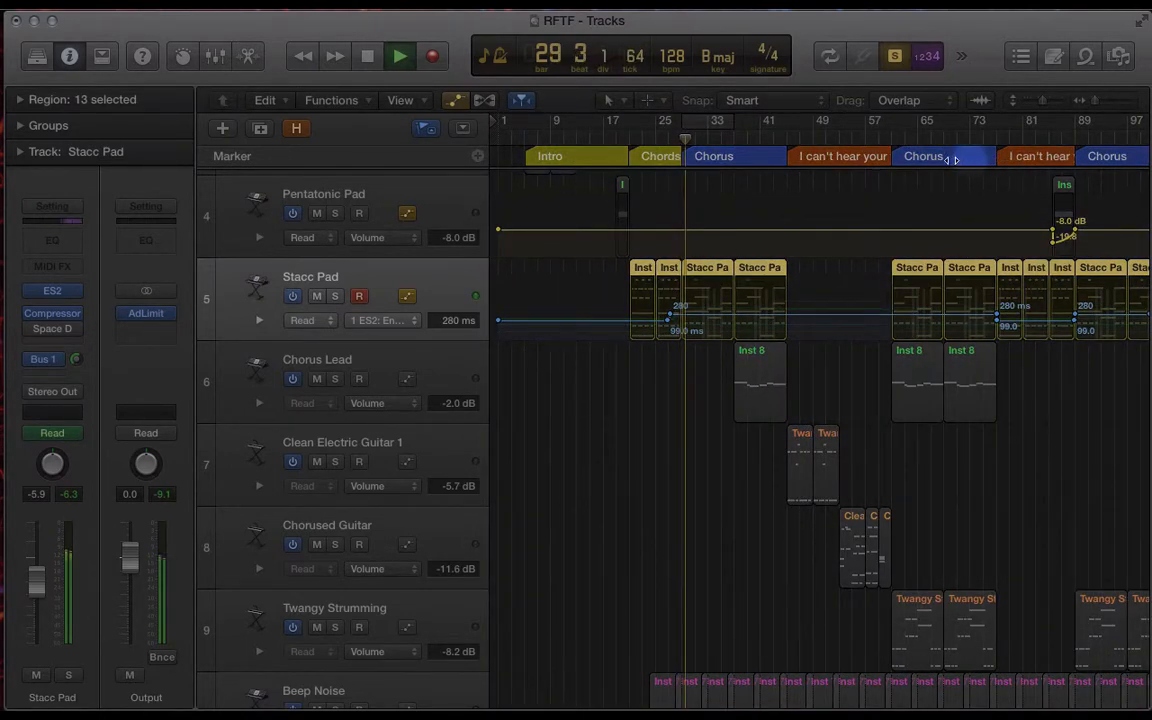
click(986, 138)
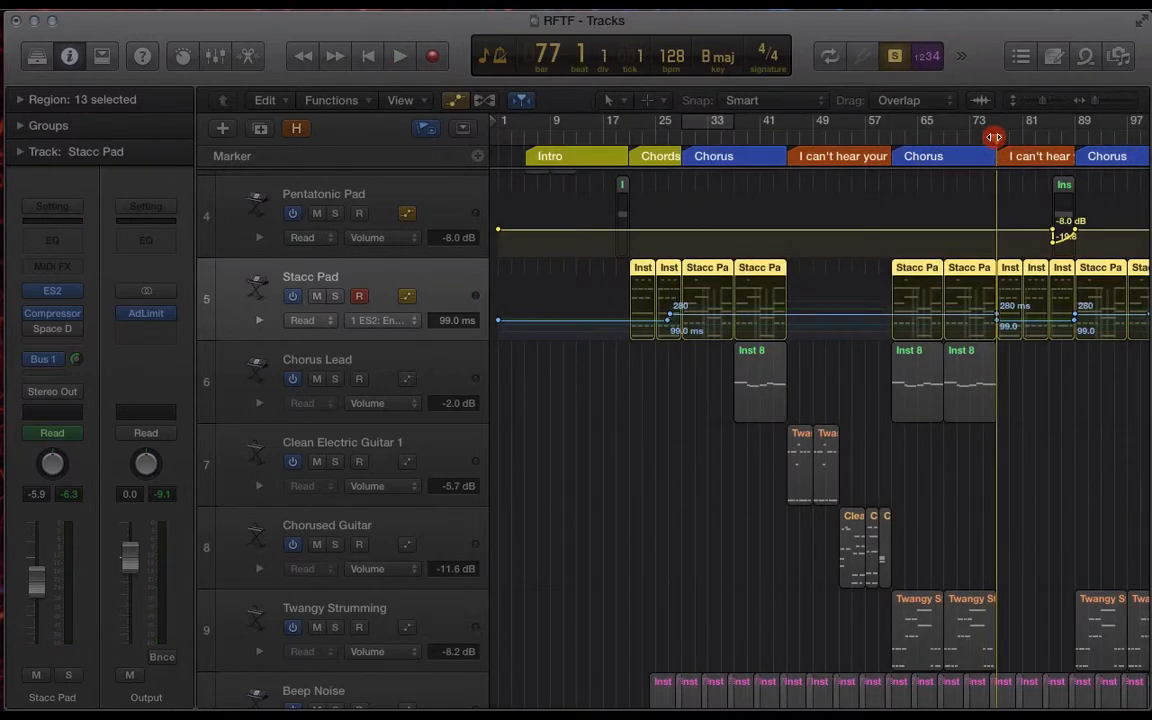
click(990, 137)
key(space)
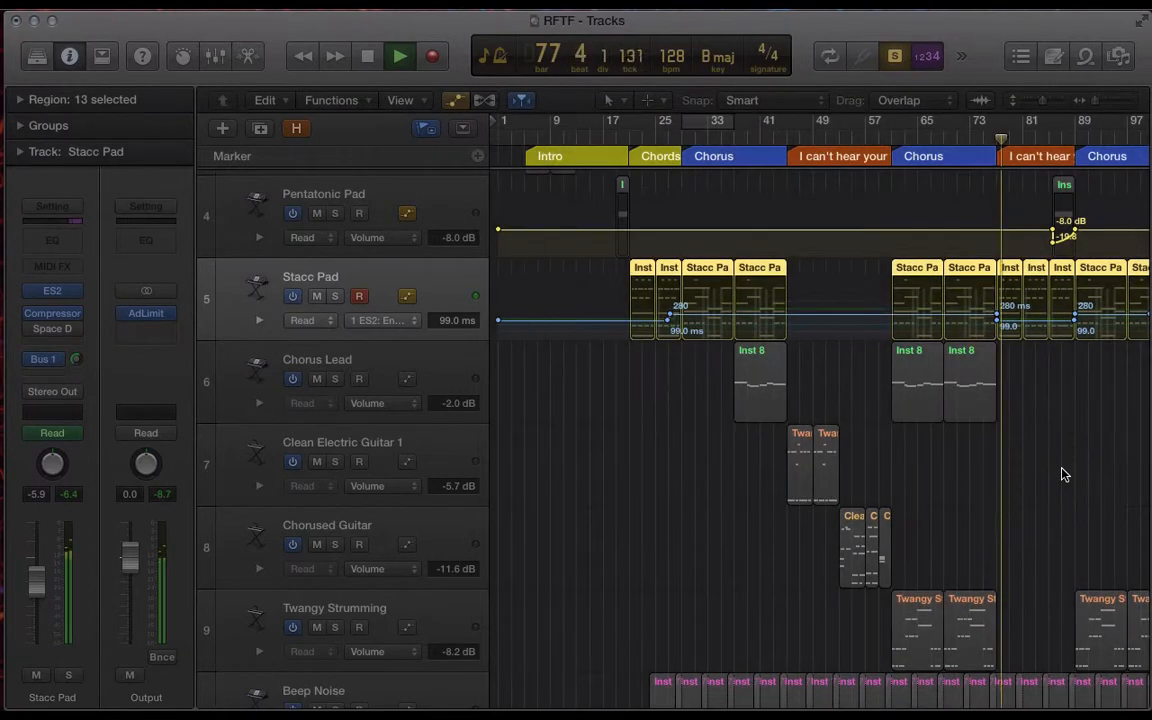
key(space)
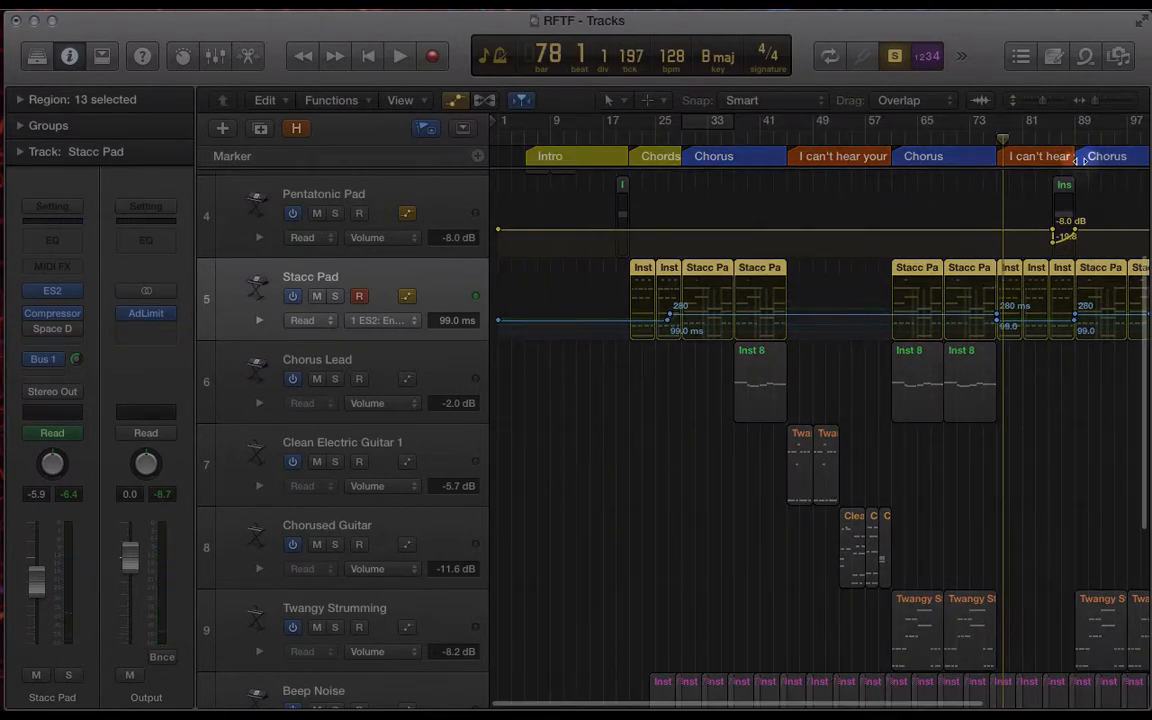
drag(1060, 140, 1068, 146)
key(space)
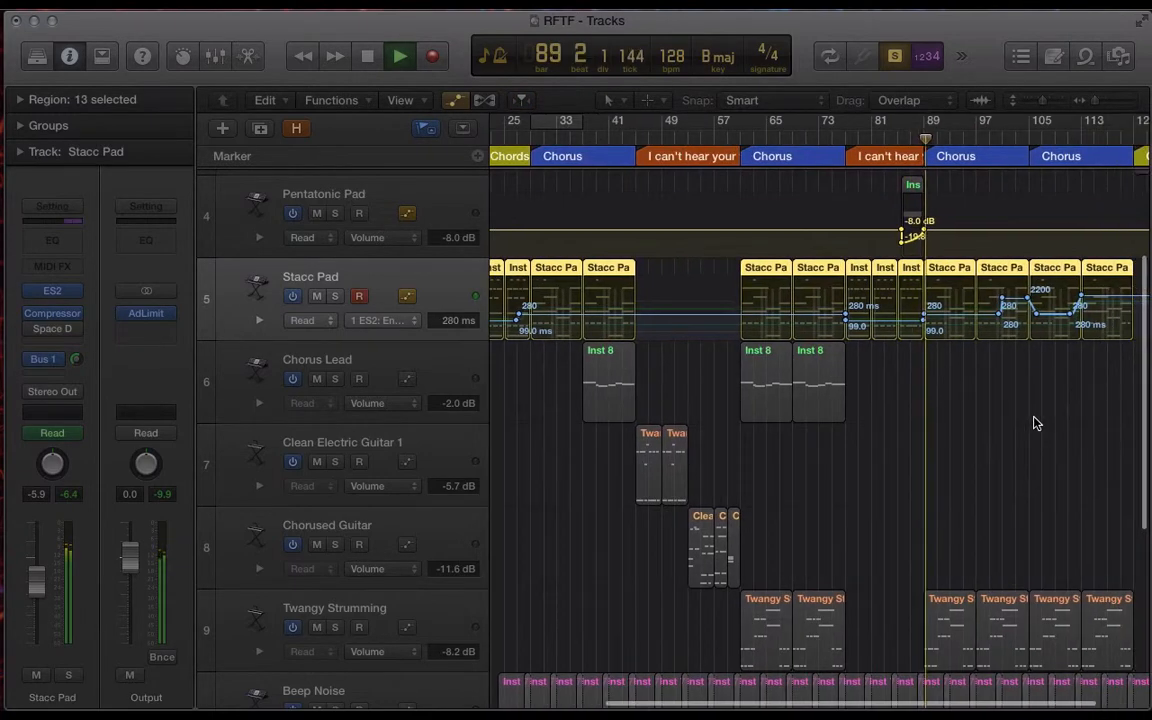
Play the Stacc Pad automation rise near bar 101 in the third Chorus, and stop playback.
click(998, 141)
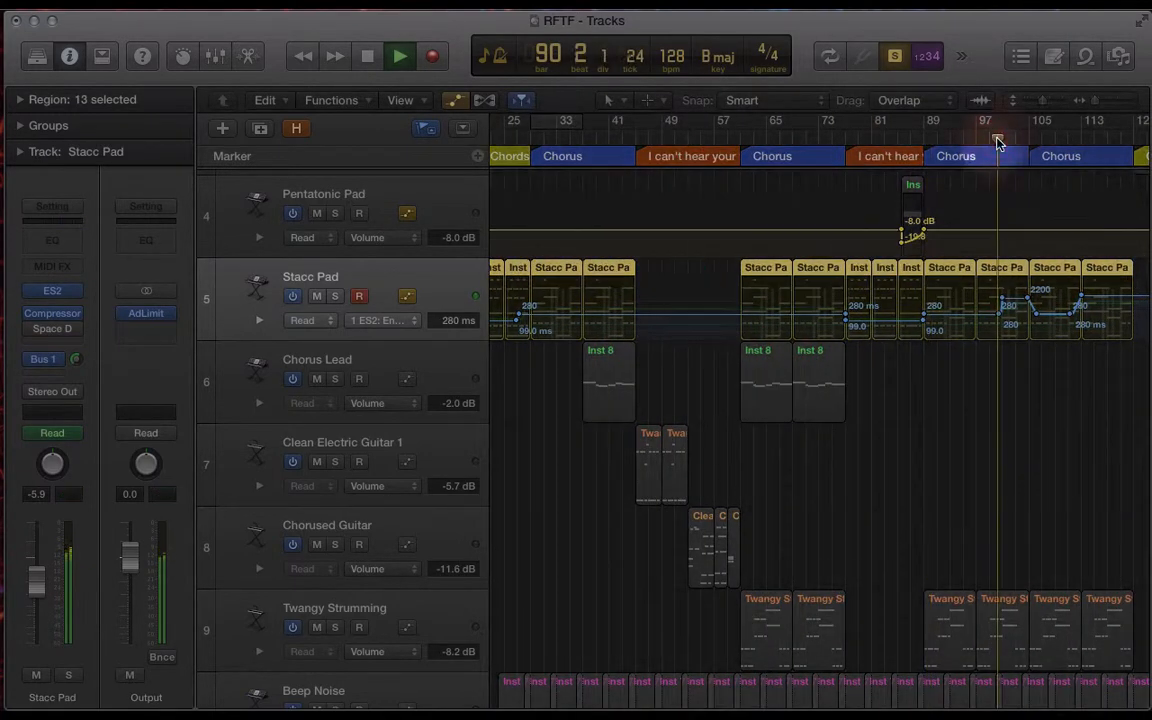
key(super+Right)
key(super+Right)
key(super+Right)
key(super+Right)
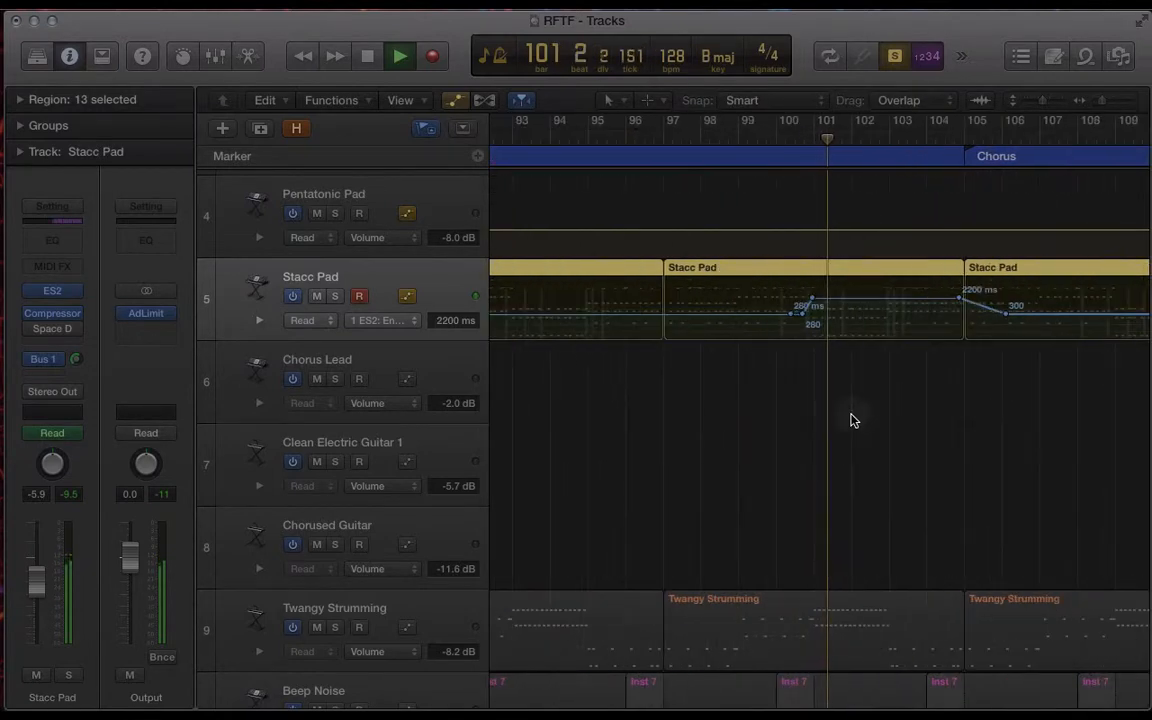
key(super+Left)
key(super+Left)
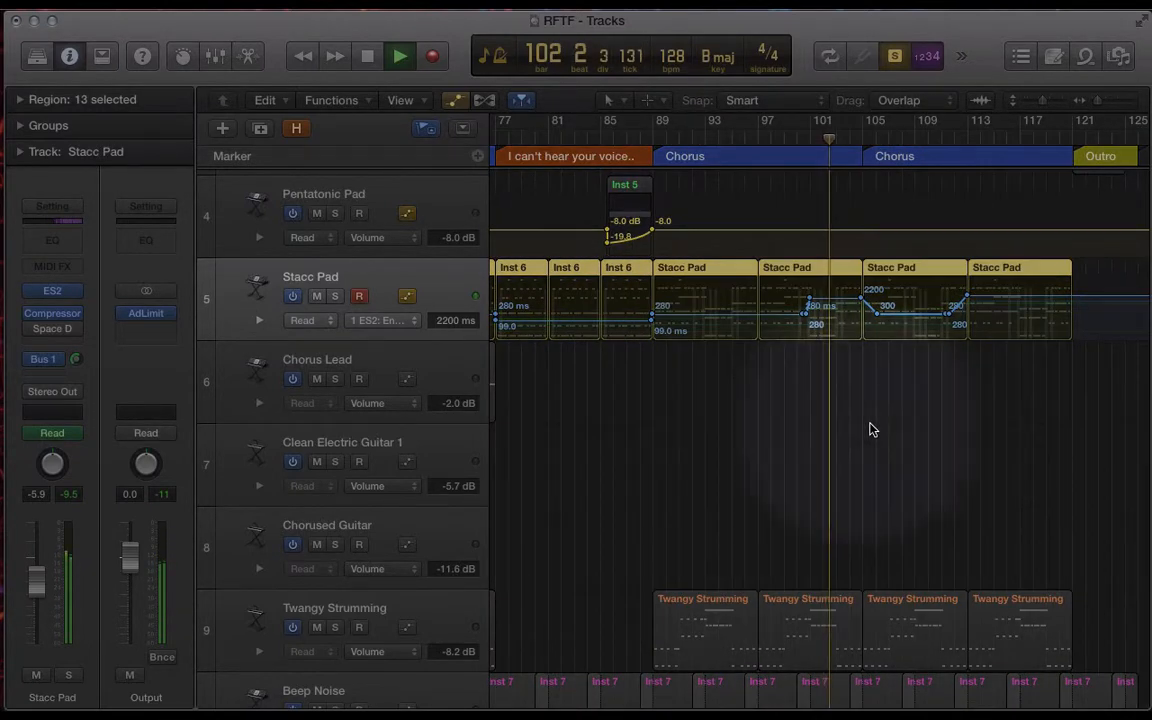
key(space)
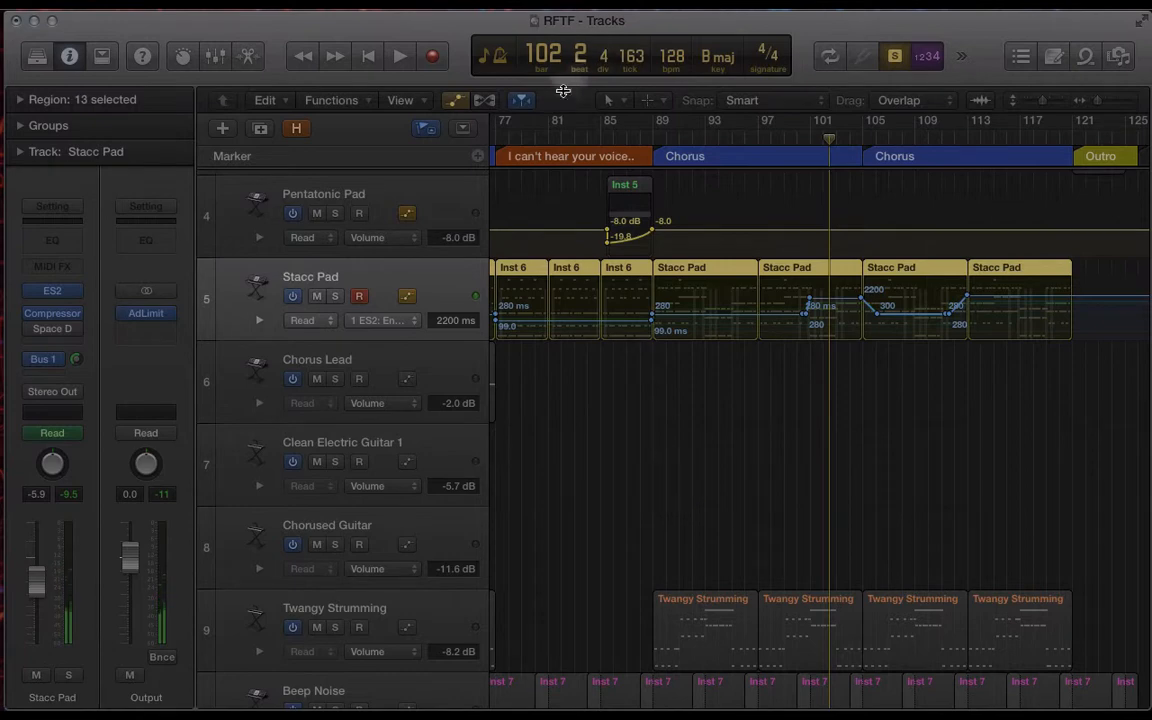
Place the playhead at bar 81 and expand the Stacc Pad track to show all its automation lanes across the song.
click(549, 141)
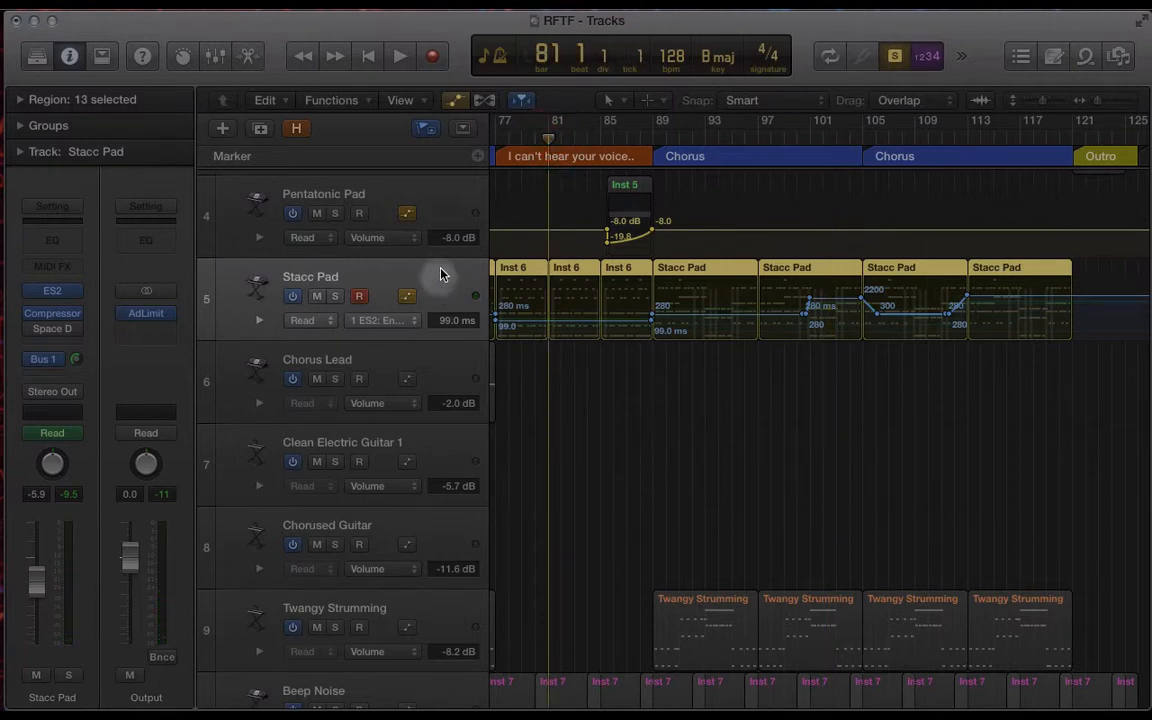
scroll(810, 453, left, 5)
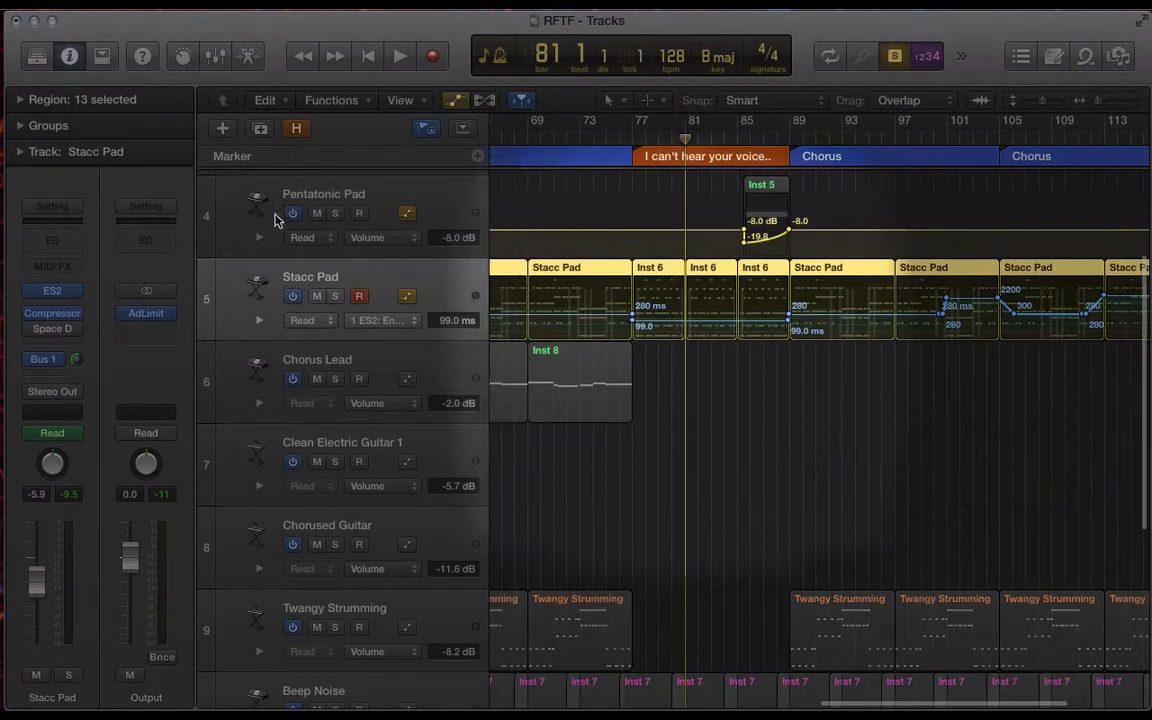
click(258, 322)
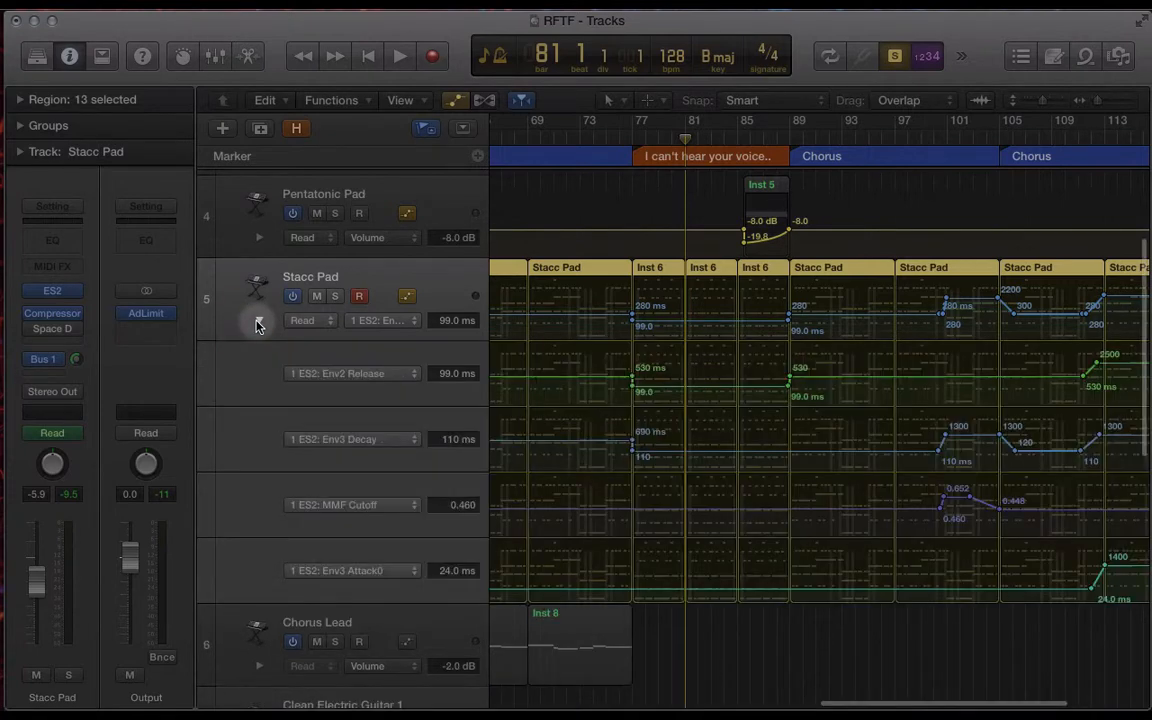
key(super+Left)
key(super+Left)
key(super+Left)
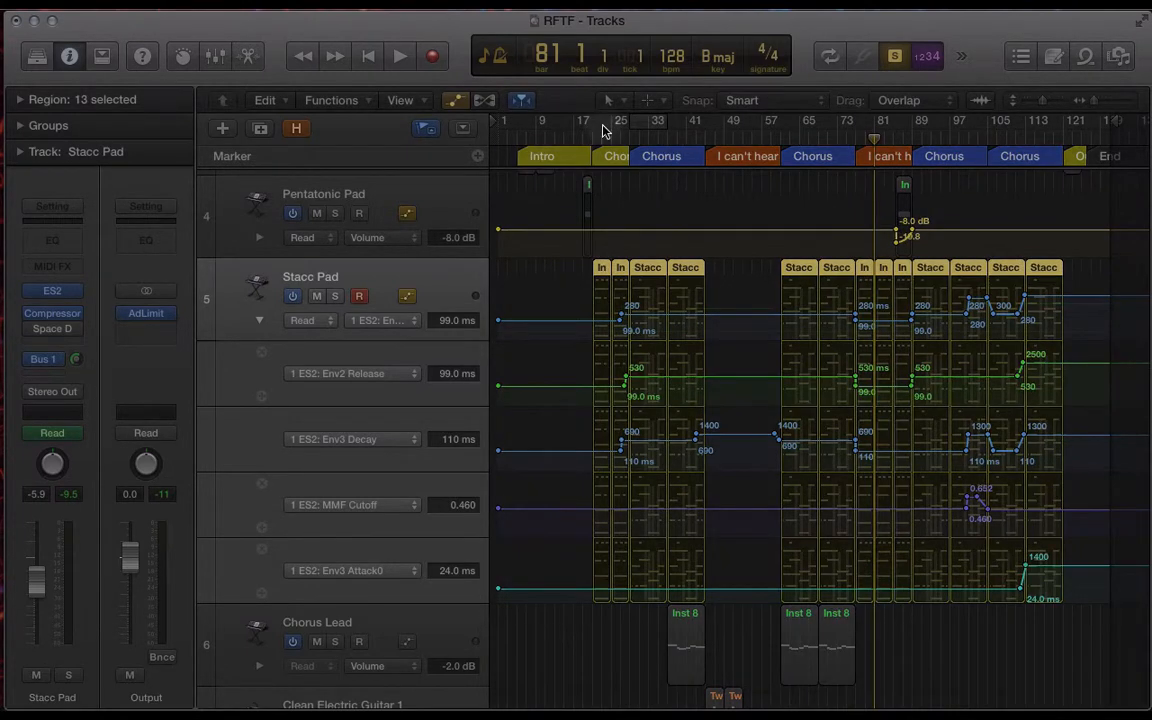
Play briefly from bar 25, and place the playhead at bar 26, beat 4, just ahead of the first automation ramps.
drag(588, 142, 612, 142)
key(space)
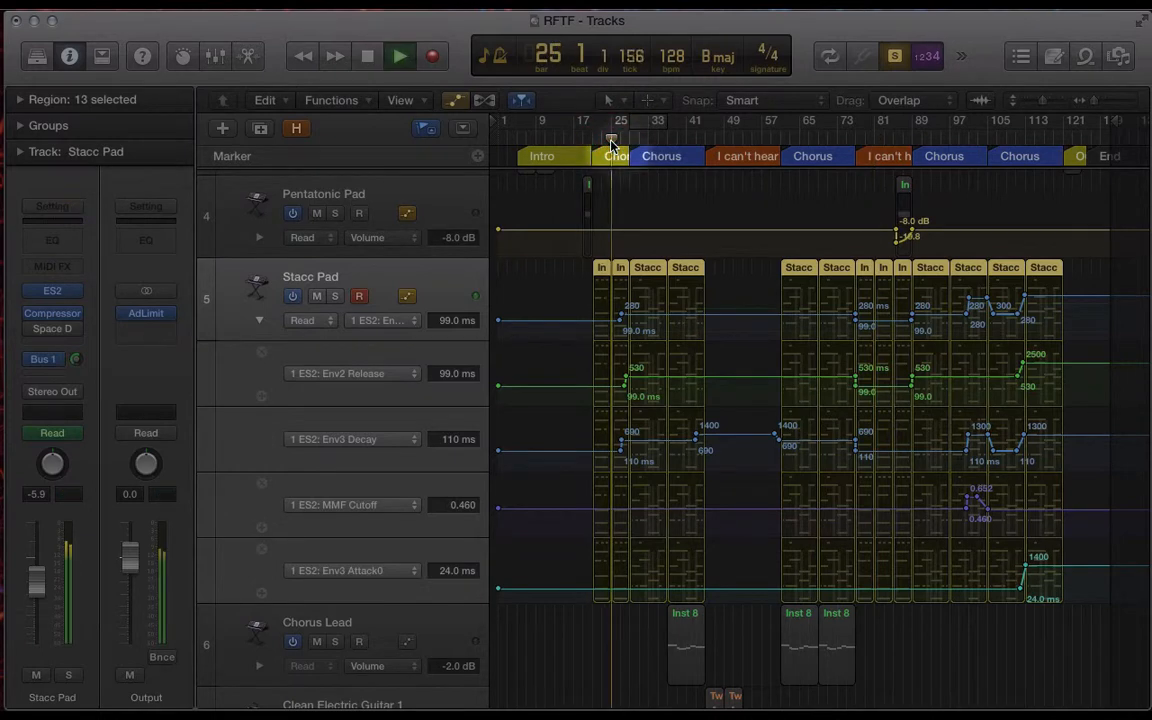
key(space)
key(super+Right)
key(super+Right)
key(super+Right)
key(super+Right)
key(super+Right)
key(super+Right)
key(super+Right)
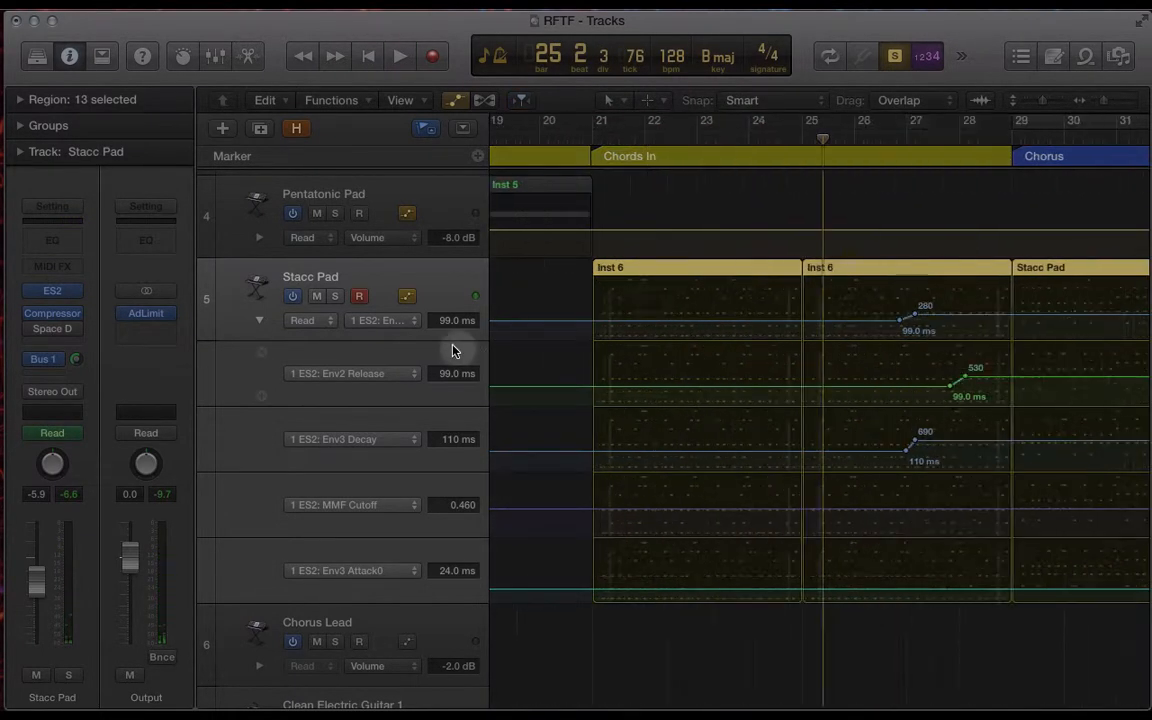
drag(870, 148, 896, 135)
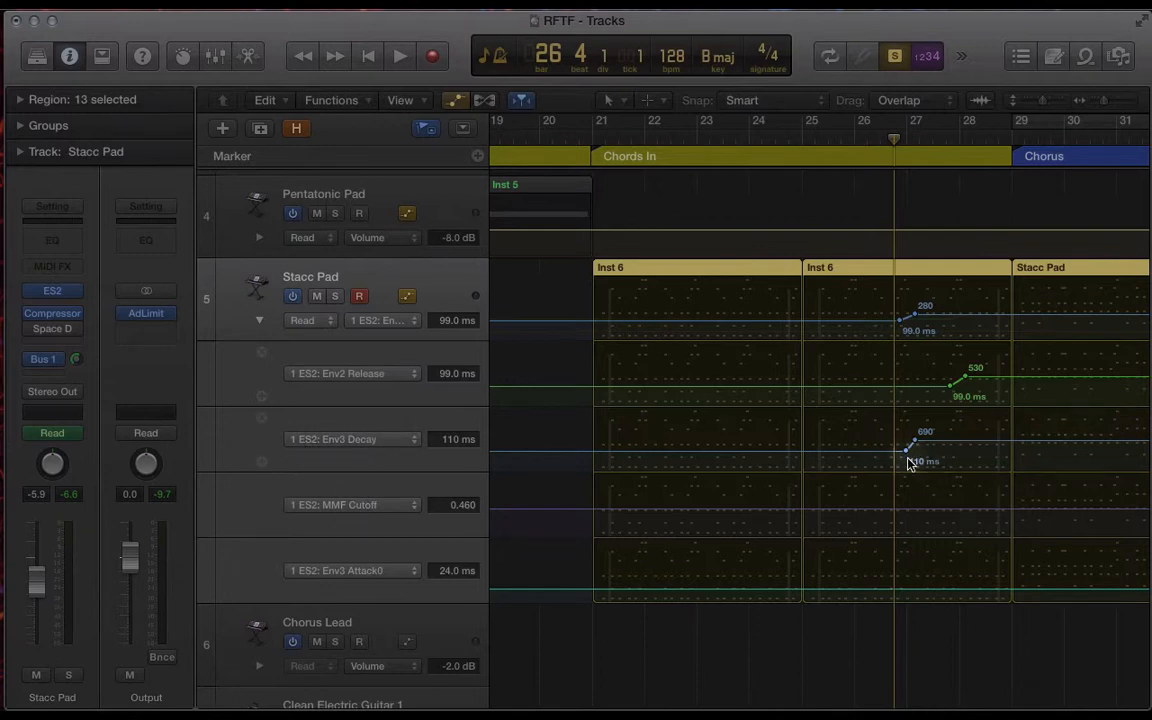
Make the automation lanes taller and play through the Env2 Release and Env3 Decay ramps around bars 27 and 28.
scroll(908, 463, up, 5)
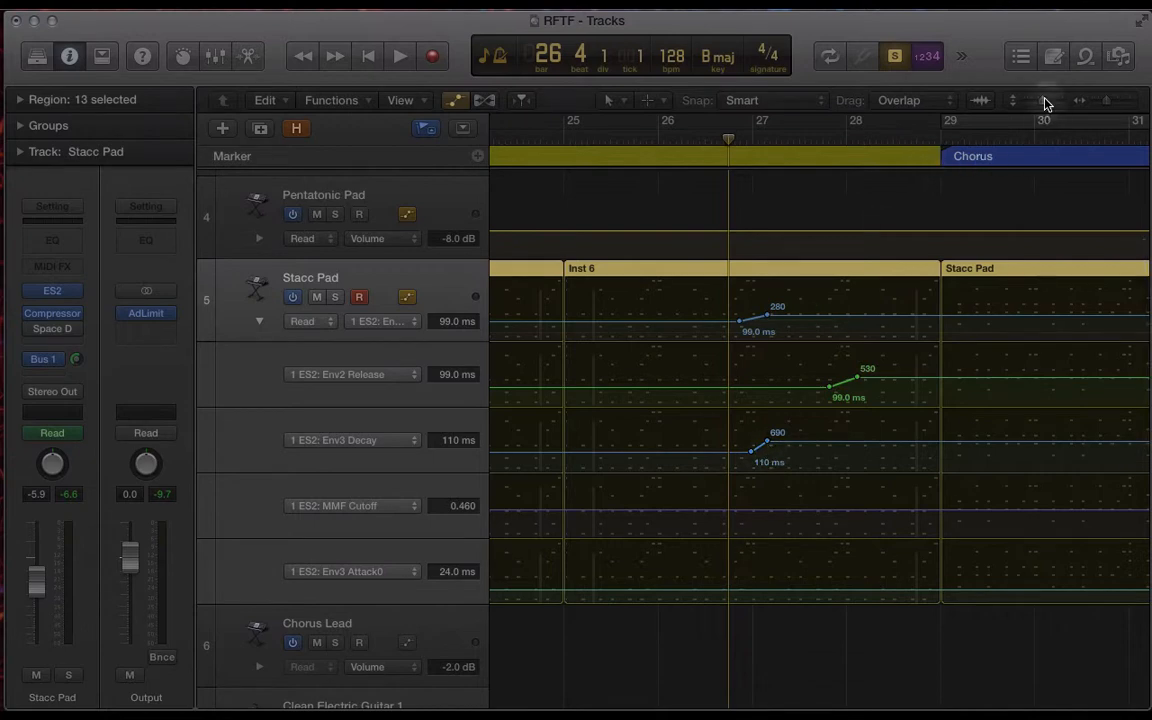
drag(1045, 102, 1050, 102)
key(space)
scroll(869, 436, down, 2)
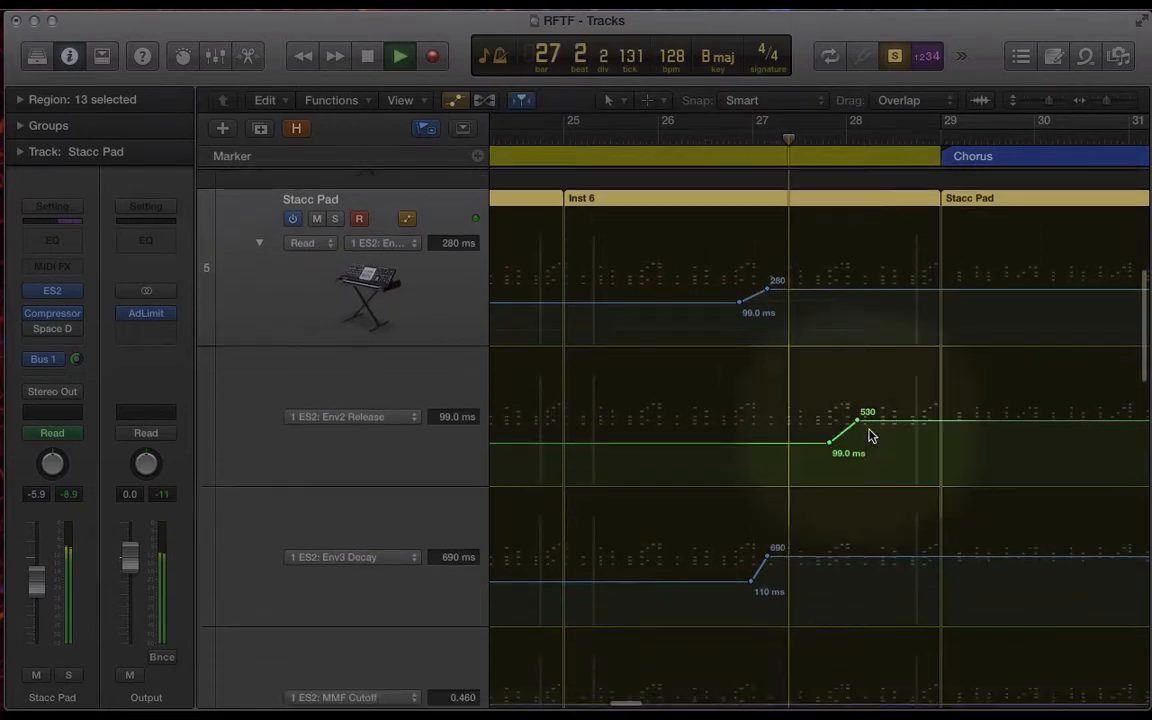
scroll(875, 460, down, 1)
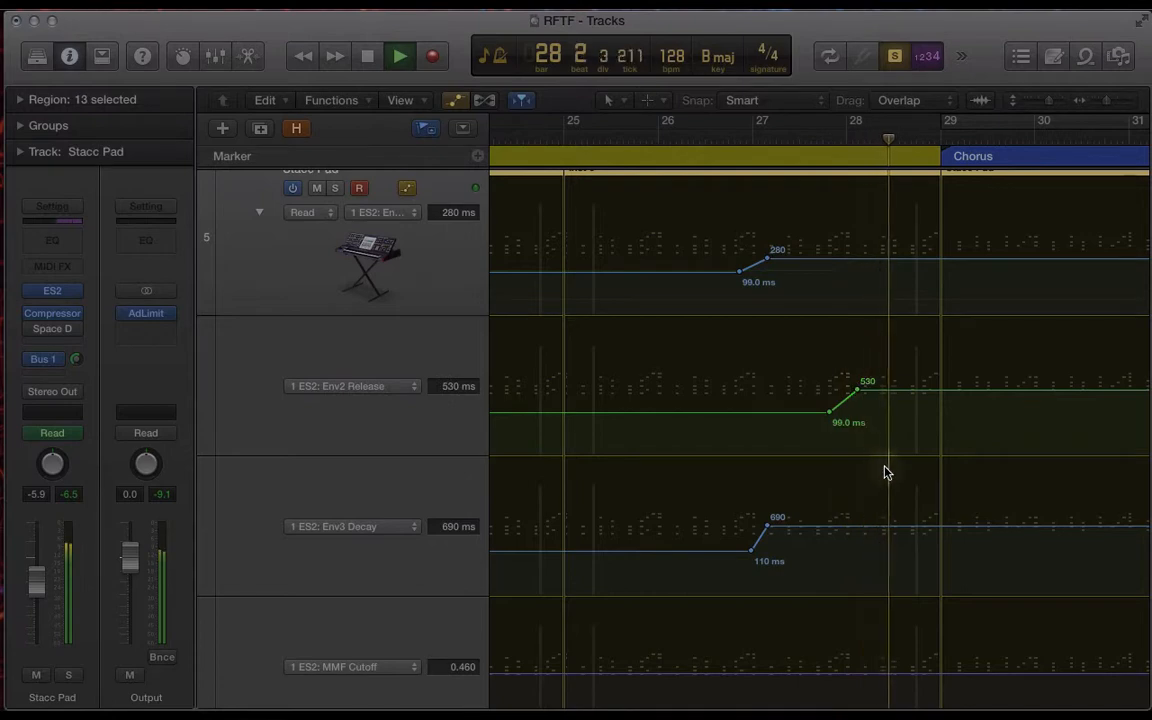
key(space)
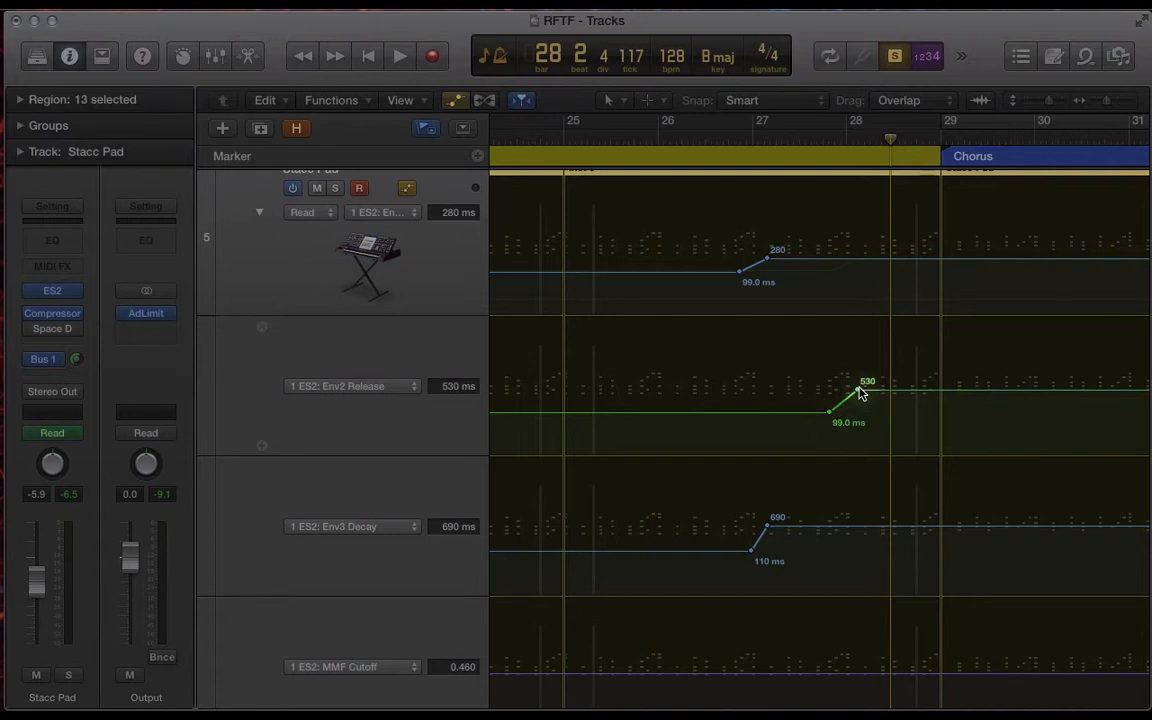
Replay the Env2 Release ramp near bar 28 and keep listening into the first Chorus.
drag(807, 140, 824, 138)
key(space)
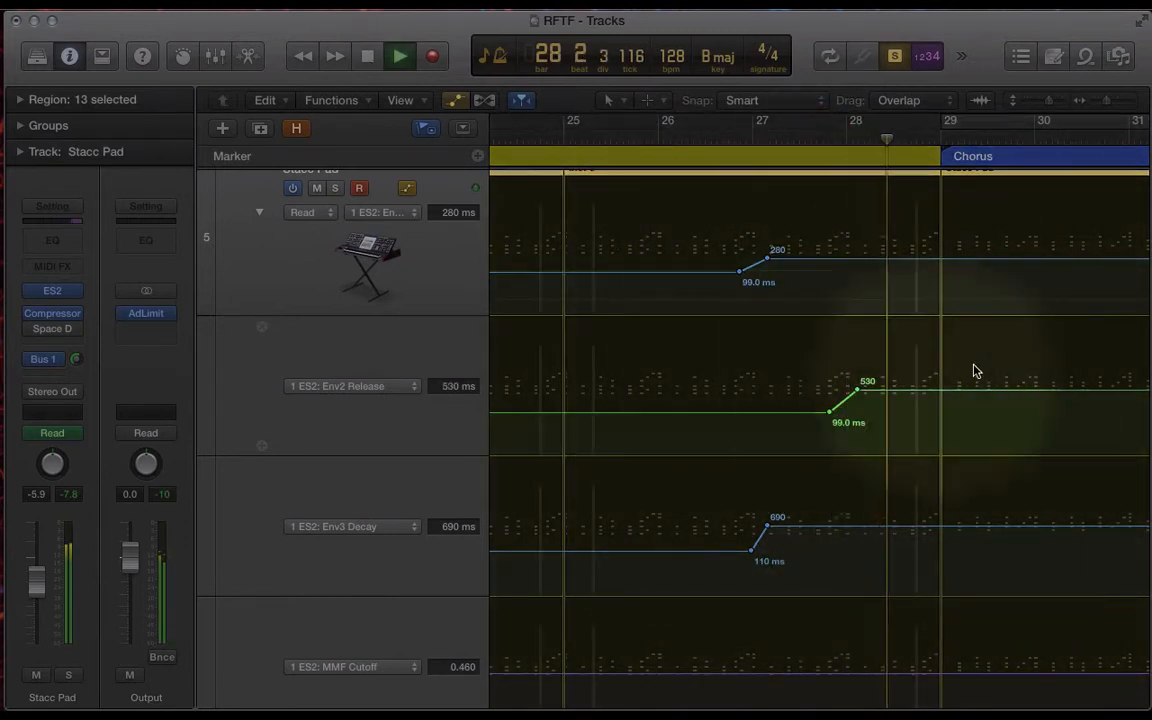
key(super+Left)
key(super+Left)
key(super+Left)
key(super+Left)
key(super+Left)
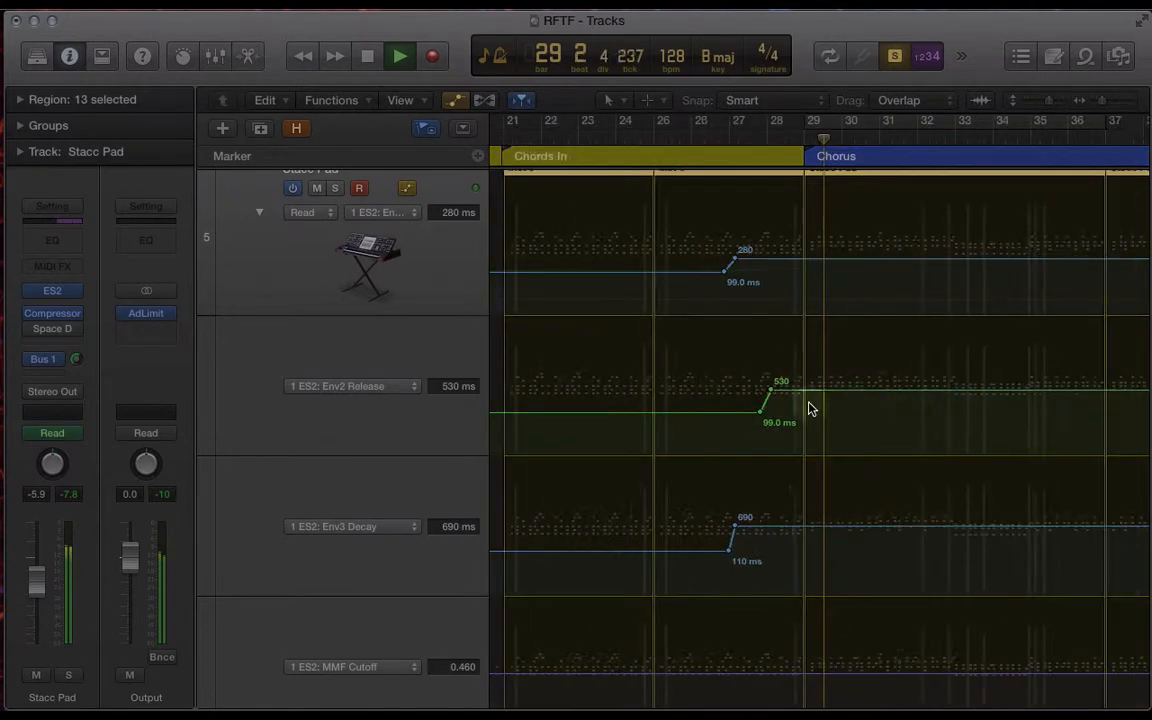
key(super+Left)
key(super+Left)
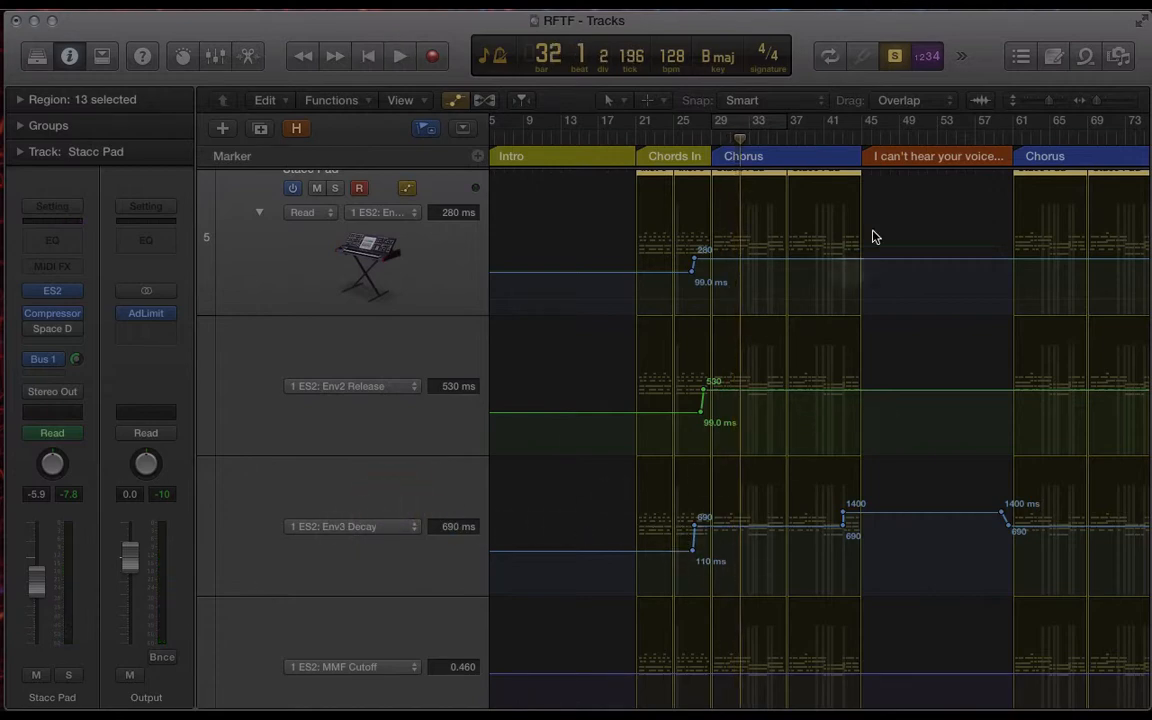
Move the playhead to bar 42 and play through the Env3 Decay ramp at bar 43 while examining it closely.
drag(796, 142, 838, 142)
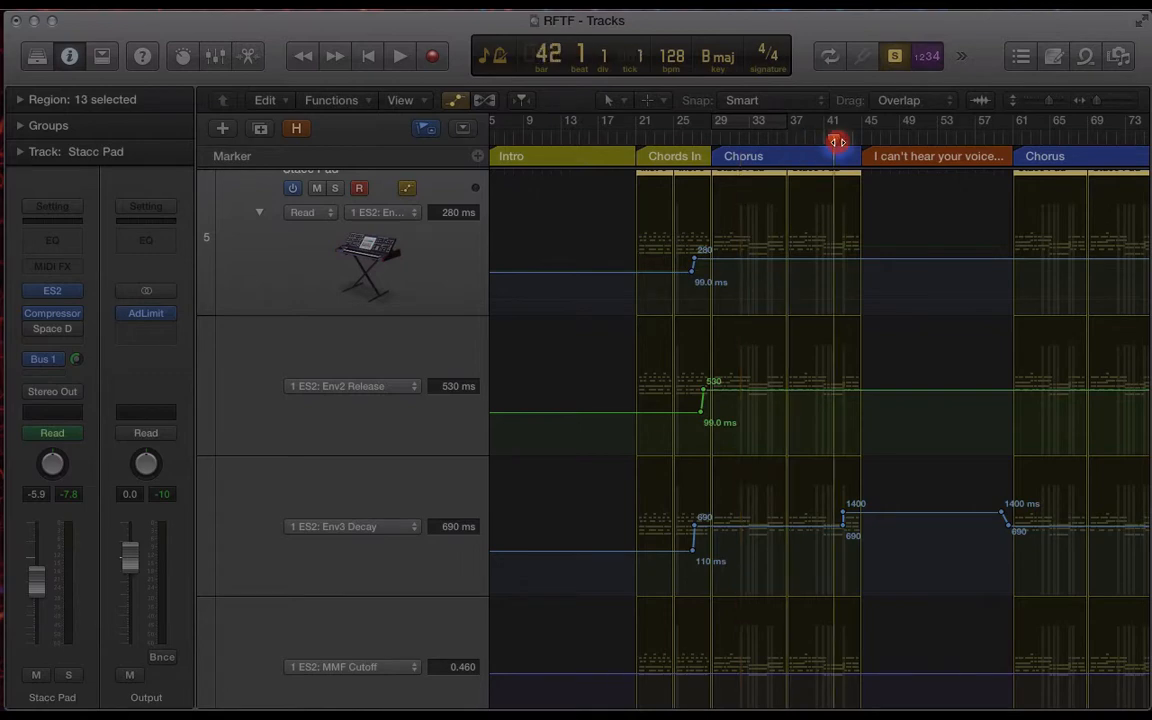
key(super+Right)
key(super+Right)
key(super+Right)
key(super+Right)
key(super+Right)
key(super+Right)
key(super+Right)
key(super+Right)
key(super+Right)
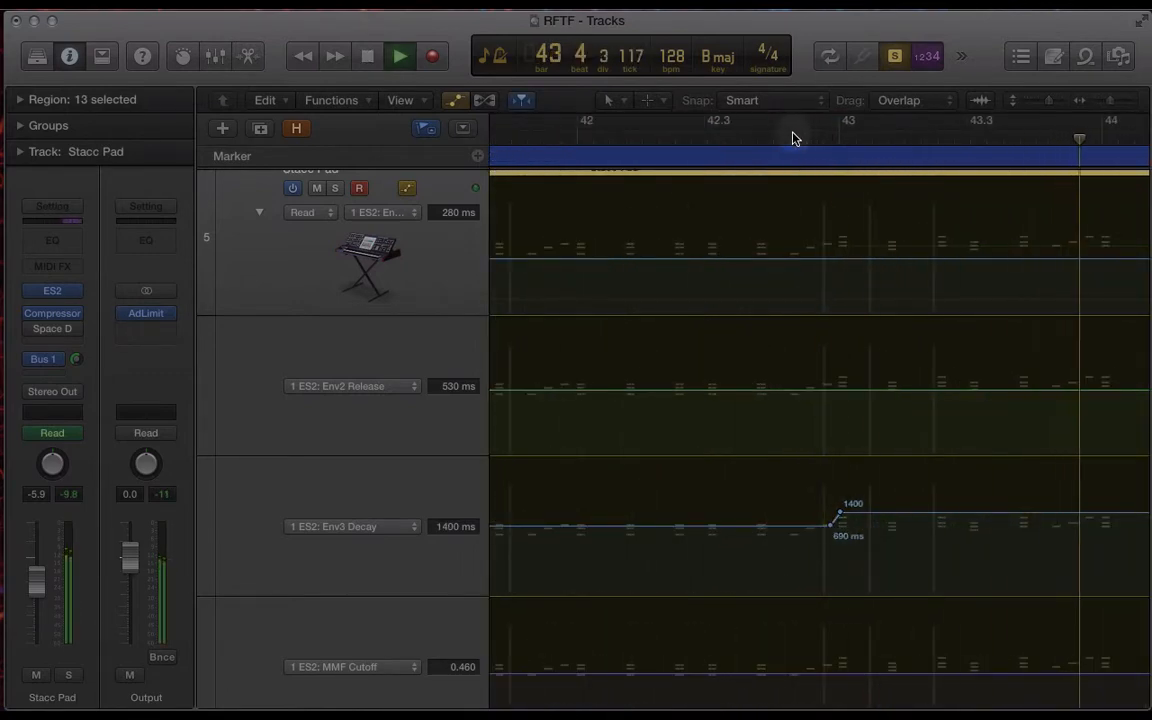
Replay the Env3 Decay ramp at bar 43 from bar 42, beat 2, and keep listening into the "I can't hear your voice..." section.
key(space)
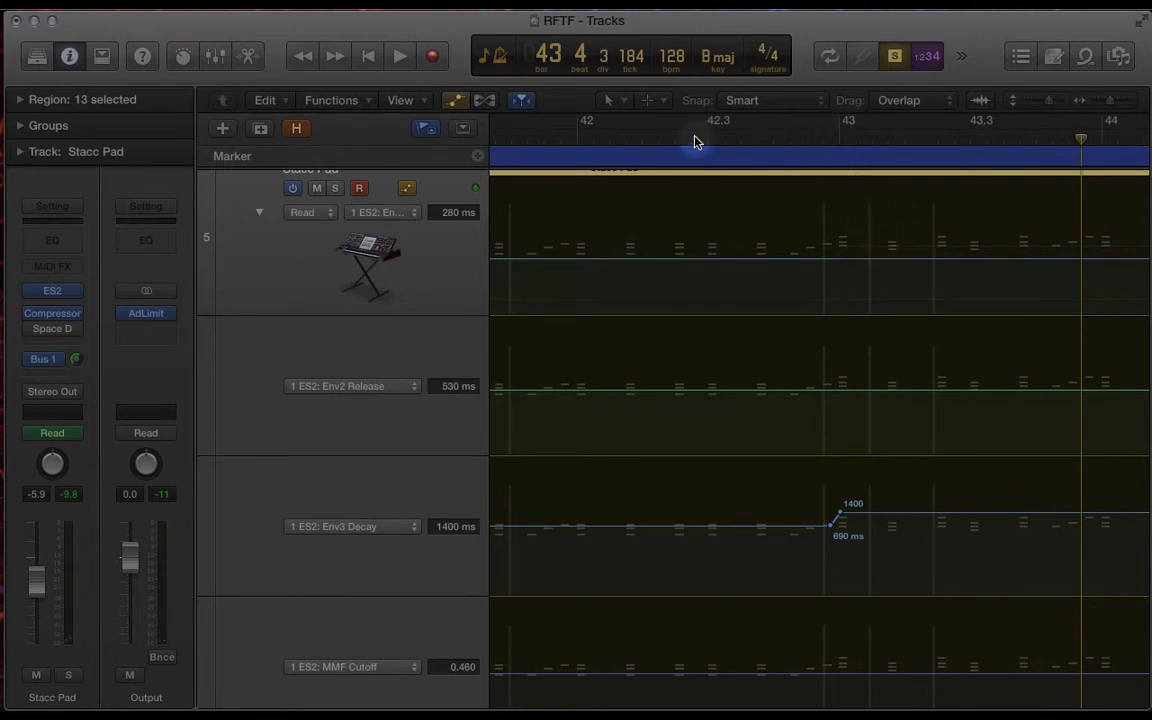
click(692, 142)
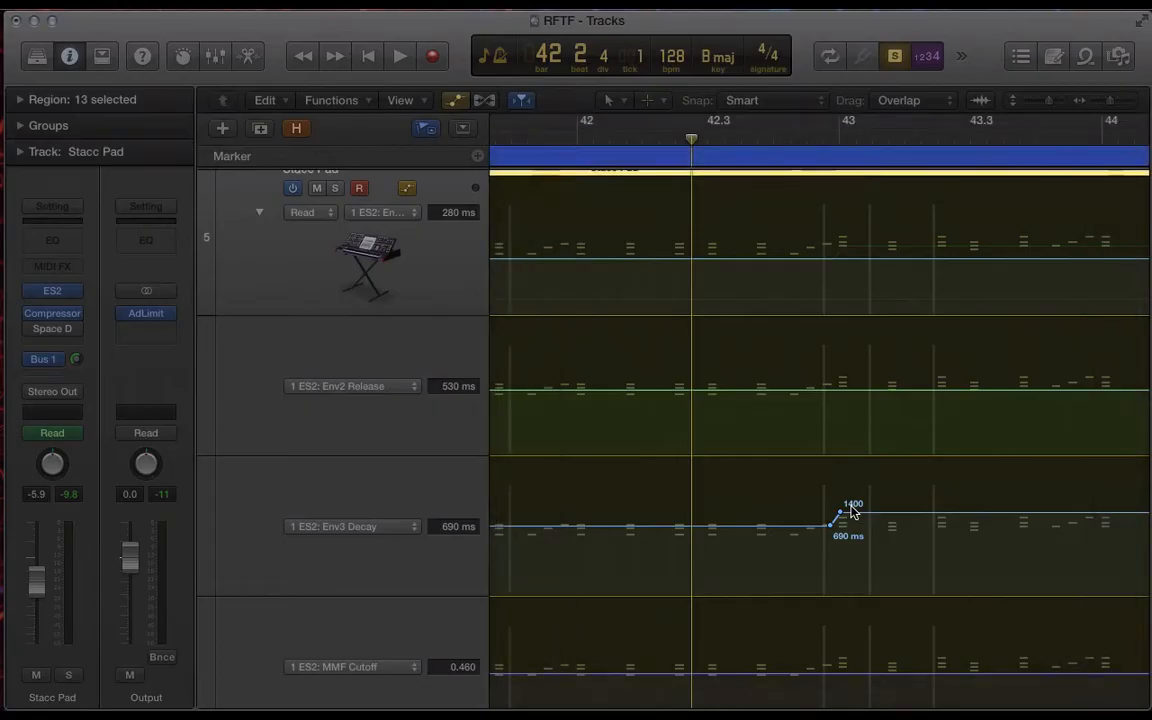
key(space)
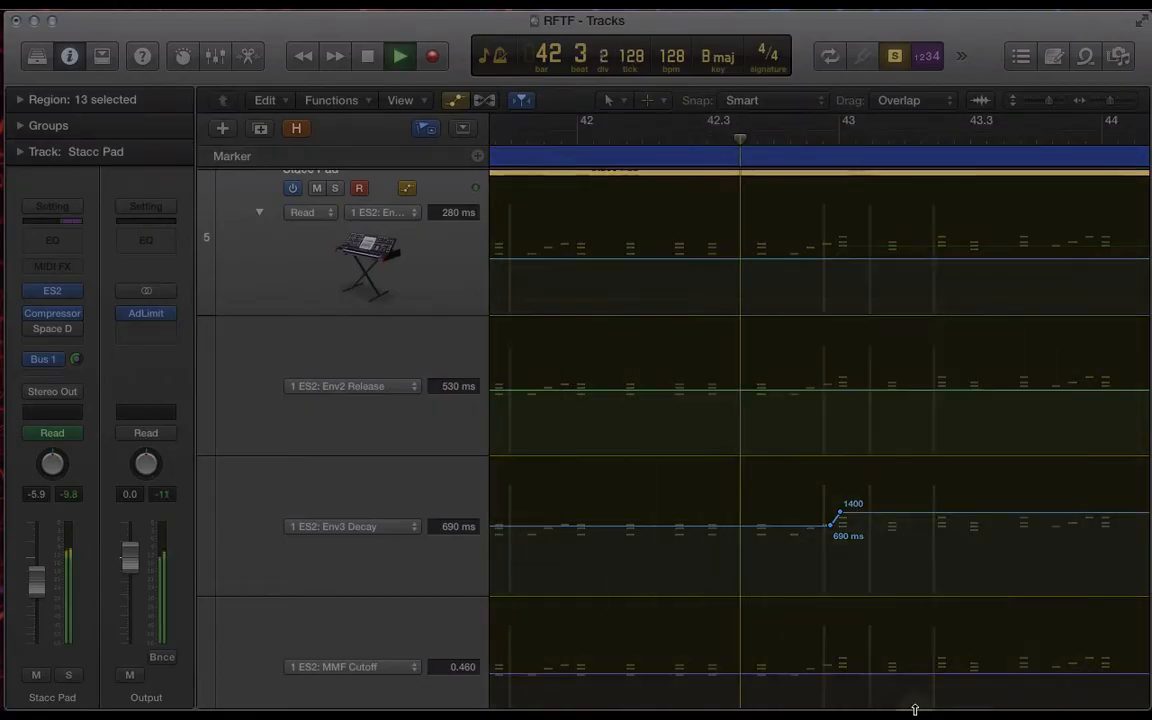
key(super+Left)
key(super+Left)
key(super+Left)
key(super+Left)
key(super+Left)
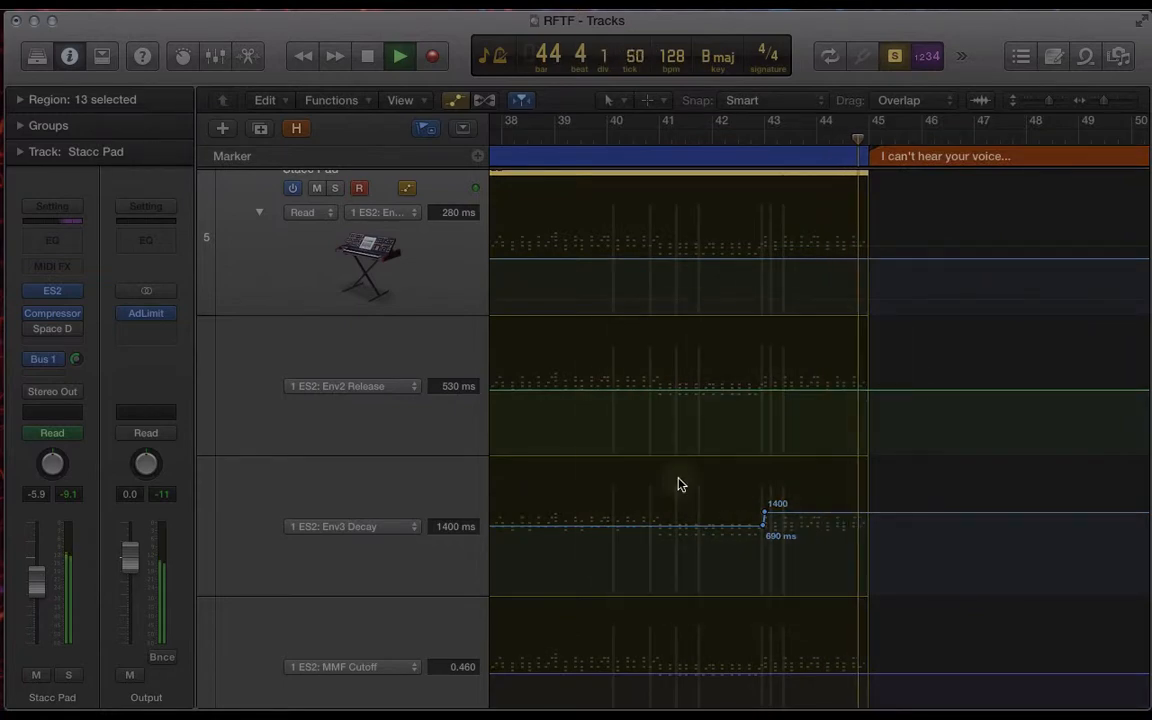
key(space)
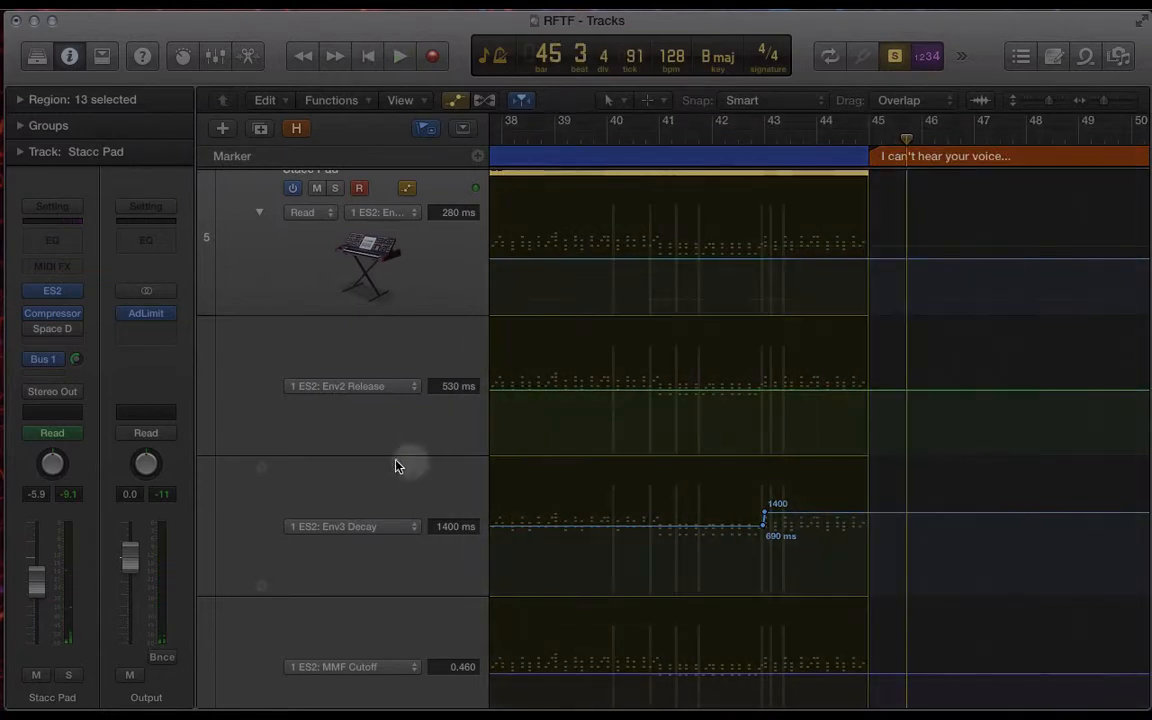
Move the playhead to bar 75 and play through the envelope automation drops at bar 77 on the Stacc Pad track.
scroll(344, 477, up, 3)
key(super+Left)
key(super+Left)
key(super+Left)
key(super+Left)
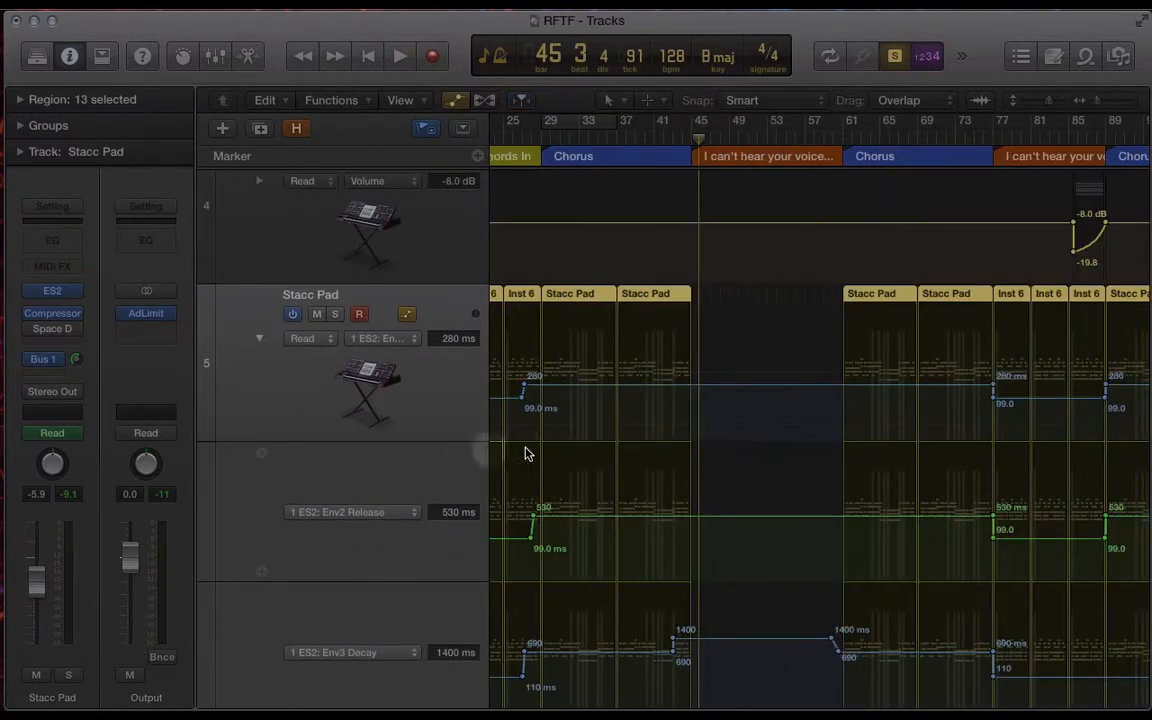
click(409, 340)
click(247, 393)
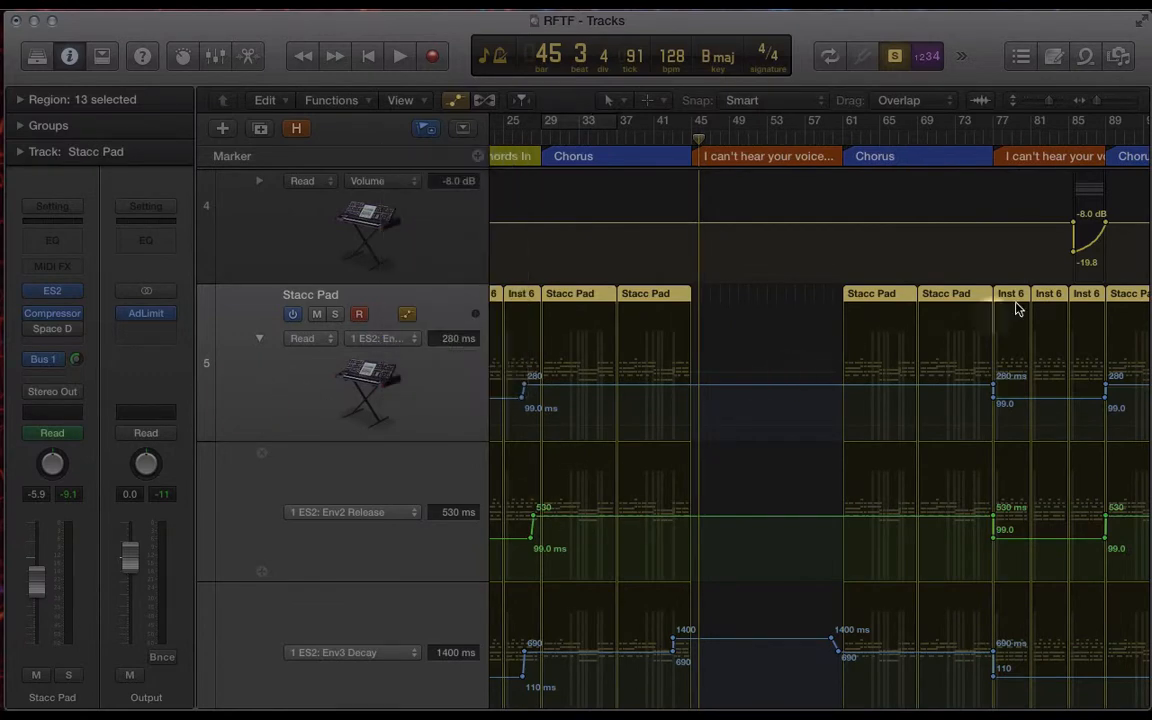
mouse_move(978, 128)
mouse_down()
mouse_move(964, 131)
mouse_move(977, 135)
mouse_up()
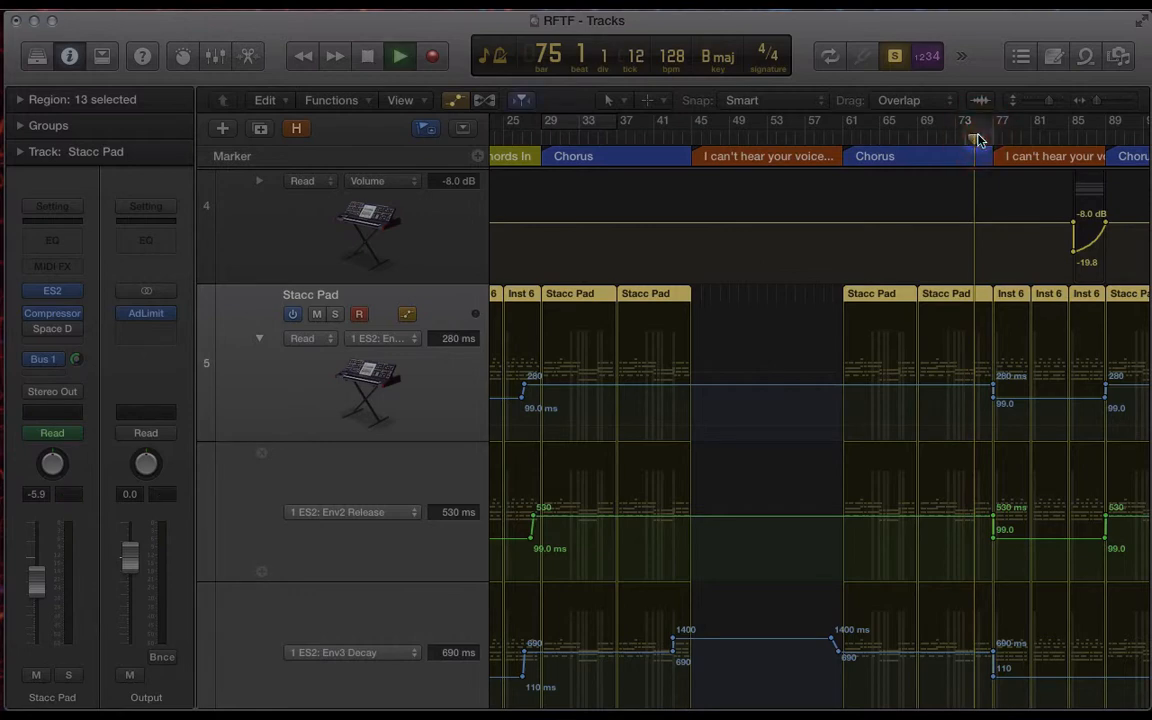
key(space)
key(space)
key(space)
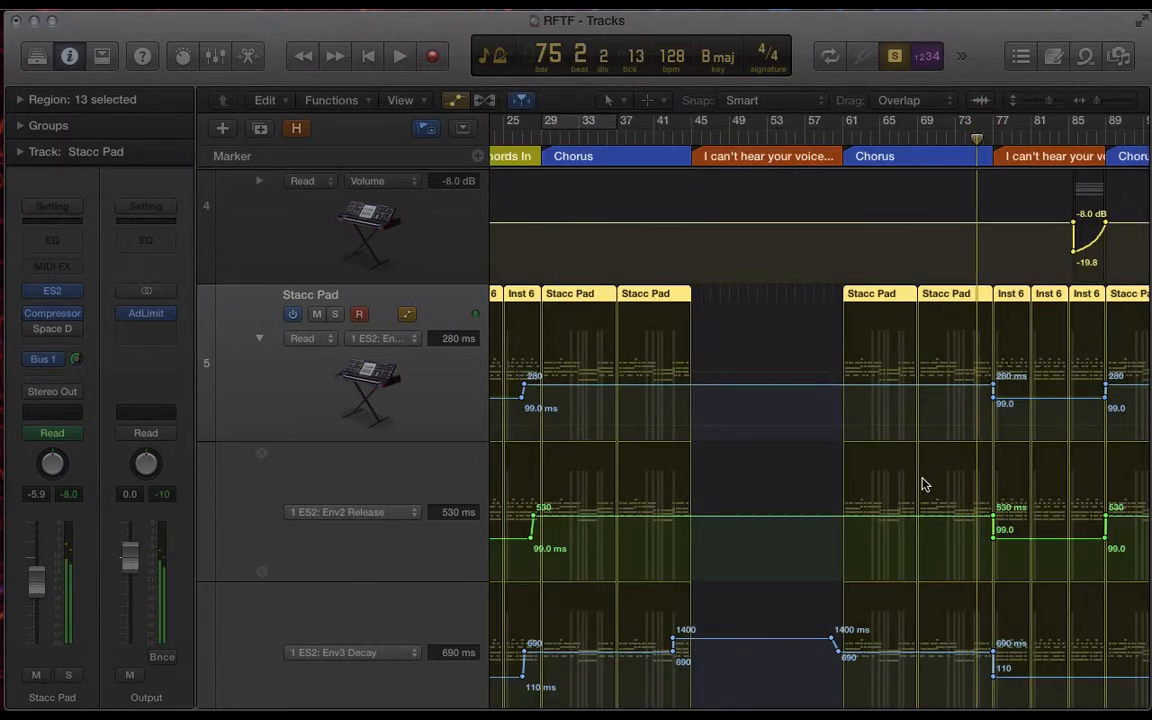
scroll(875, 534, up, 6)
key(space)
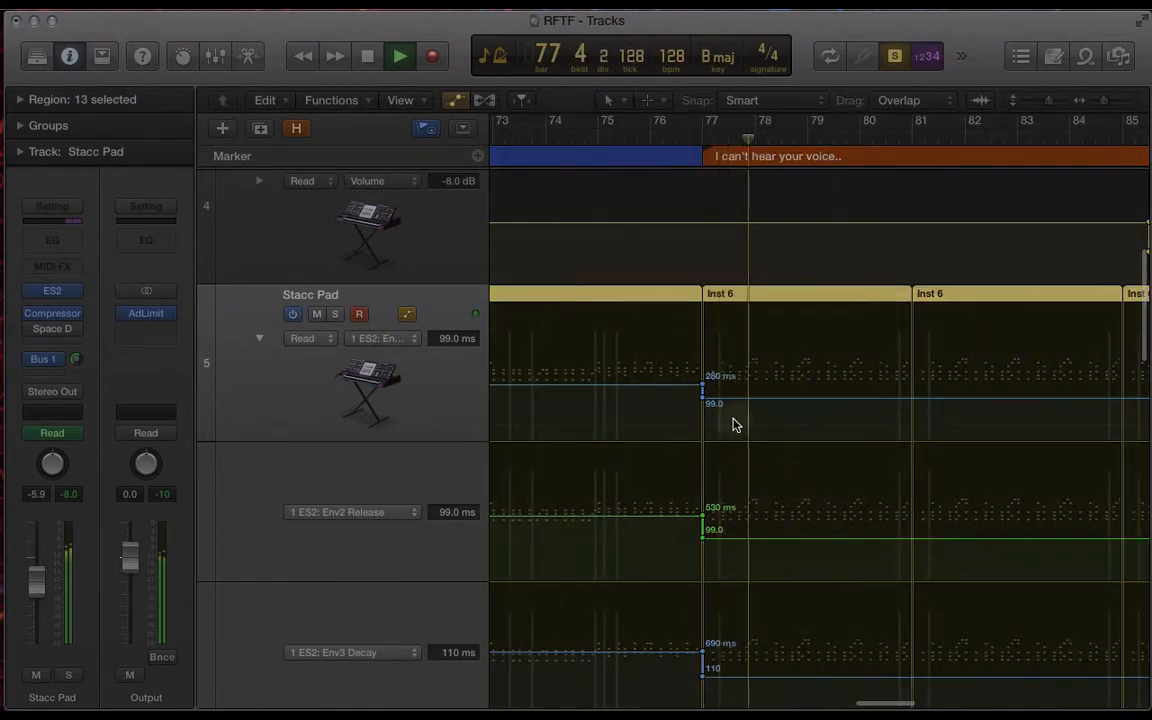
key(space)
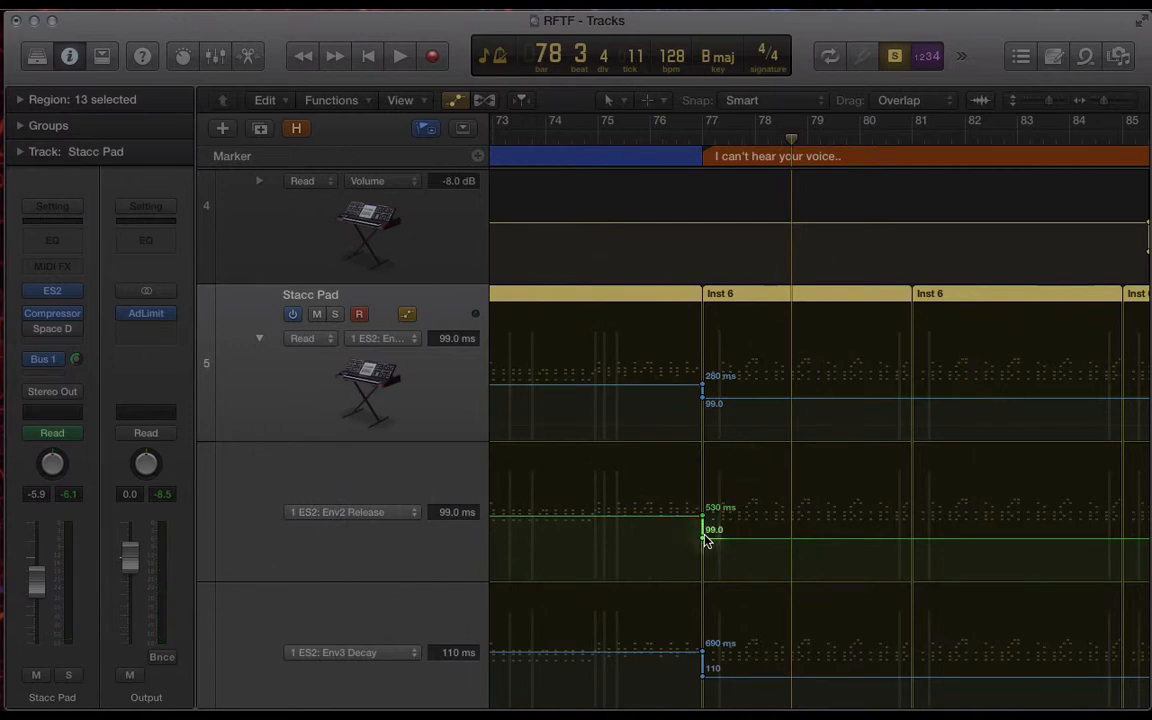
Place the playhead at bar 76, beat 4, and replay the bar 77 automation drops while examining the lanes closely.
click(690, 137)
key(super+Right)
key(super+Right)
key(super+Right)
key(super+Right)
key(super+Right)
key(super+Right)
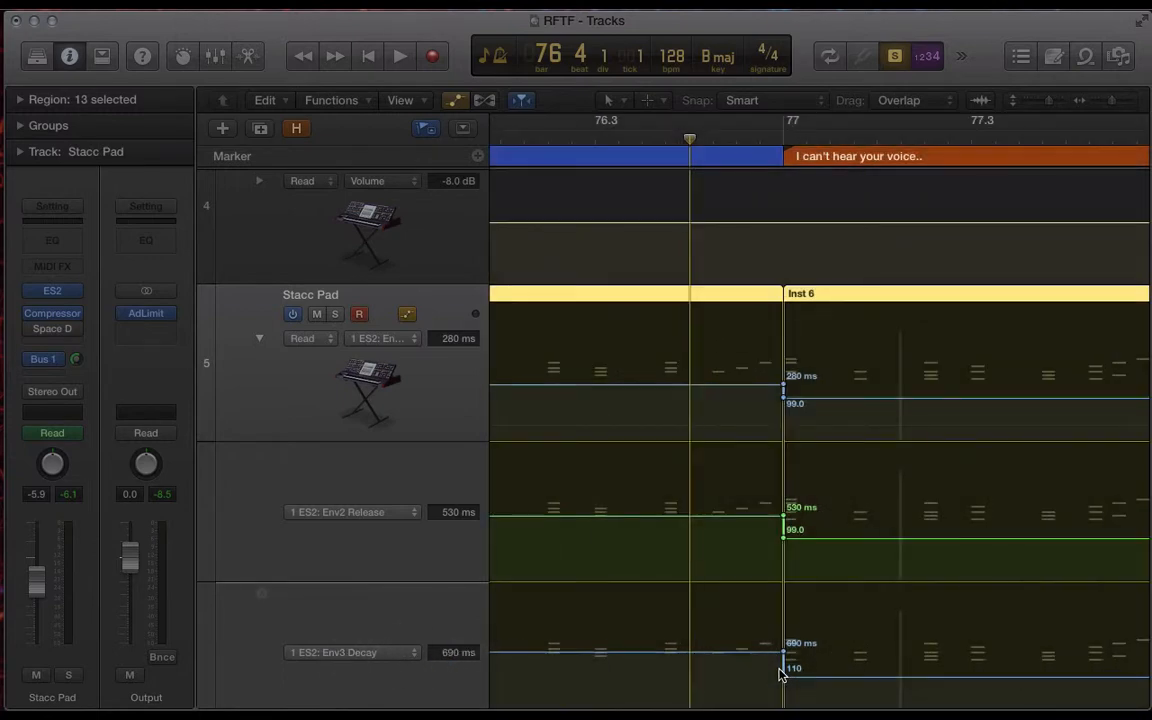
key(space)
scroll(707, 599, down, 4)
scroll(707, 599, down, 5)
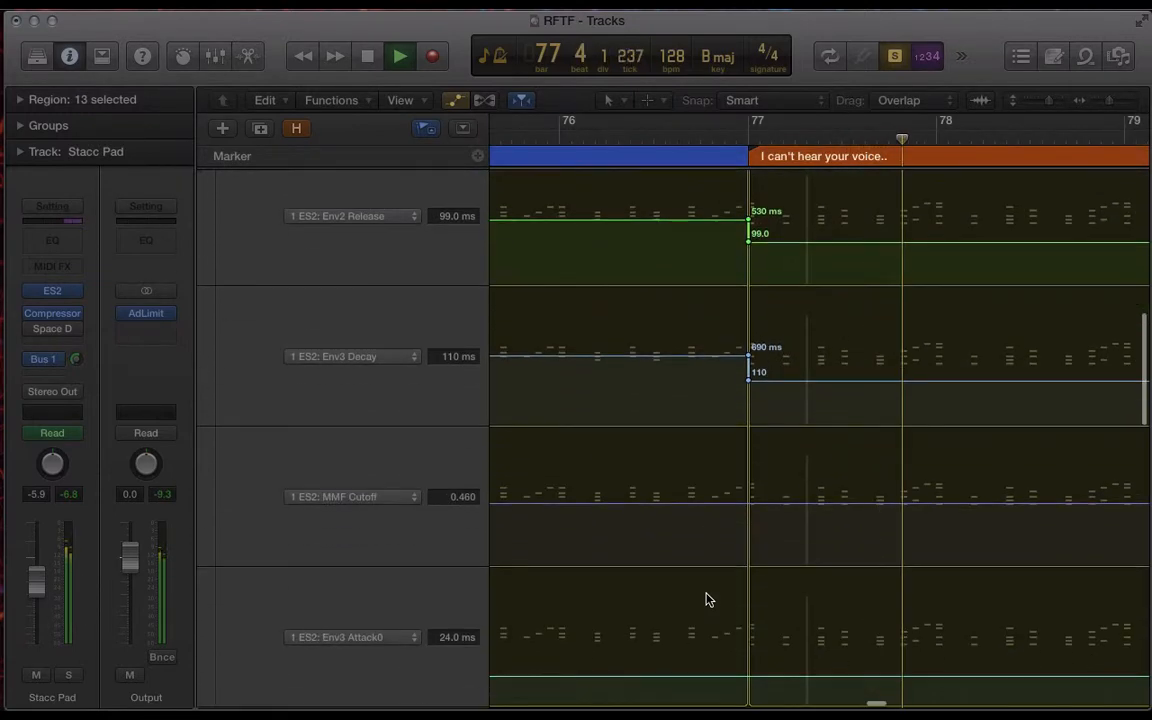
Play from bar 89, where Env2 Release rises at the Chorus, and set the playhead back to bar 89.
key(super+Left)
key(super+Left)
key(super+Left)
key(super+Left)
key(super+Left)
key(super+Left)
key(super+Left)
key(super+Left)
key(super+Left)
key(super+Left)
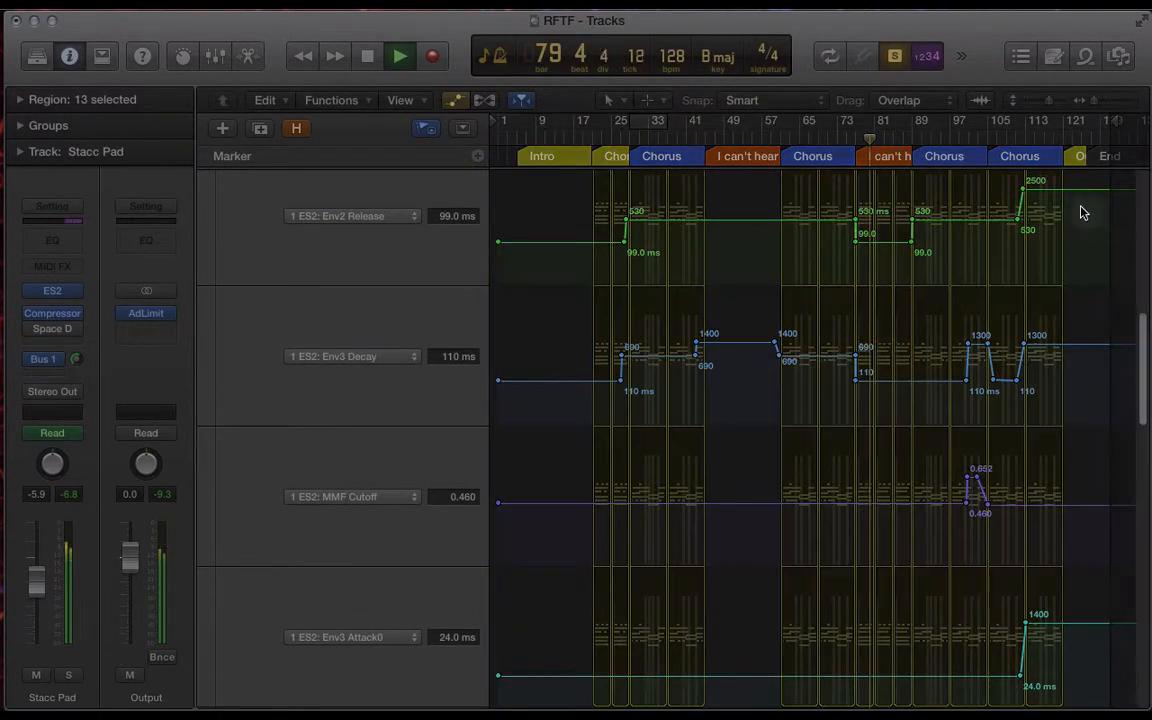
click(913, 138)
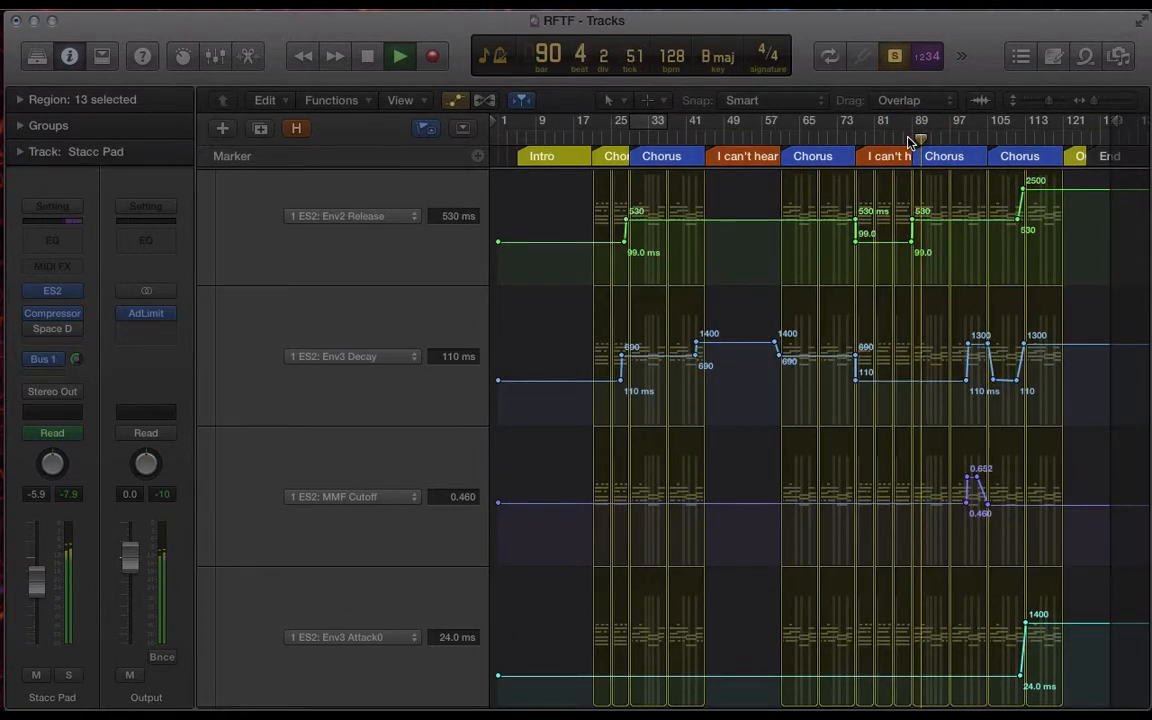
key(space)
click(912, 139)
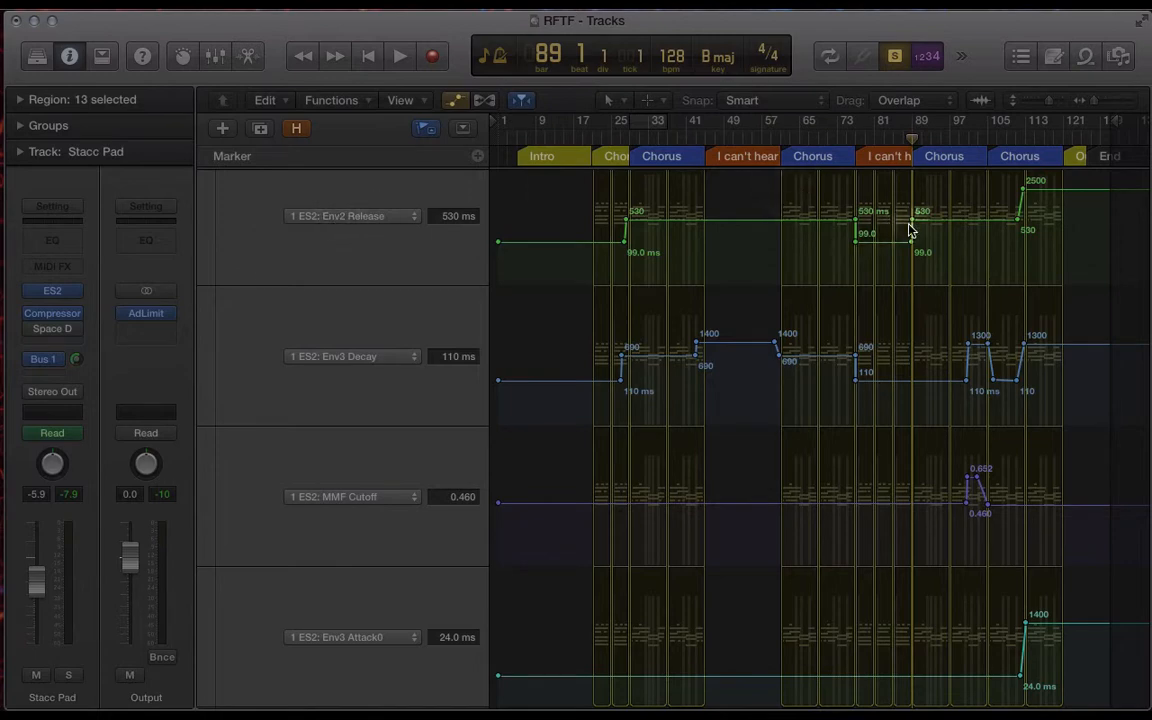
Play briefly from bar 89, and jump to bar 100 to hear the Env3 Decay and MMF Cutoff ramps up close.
key(space)
click(962, 138)
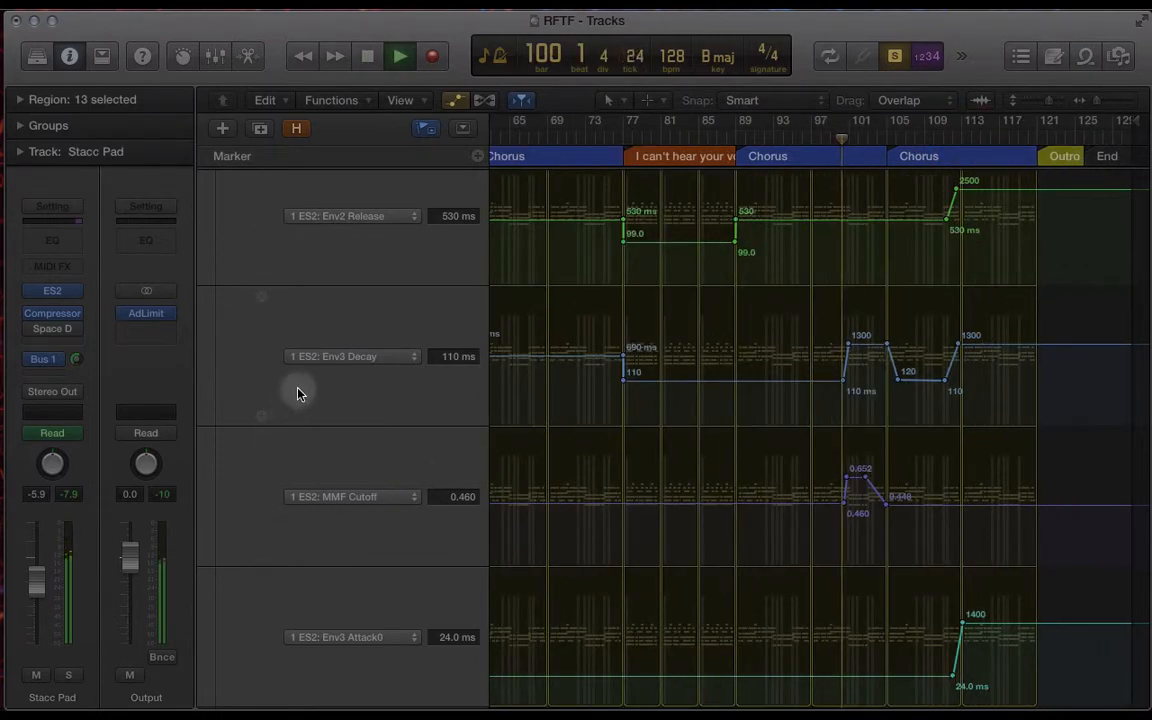
key(super+Right)
key(super+Right)
key(super+Right)
key(super+Right)
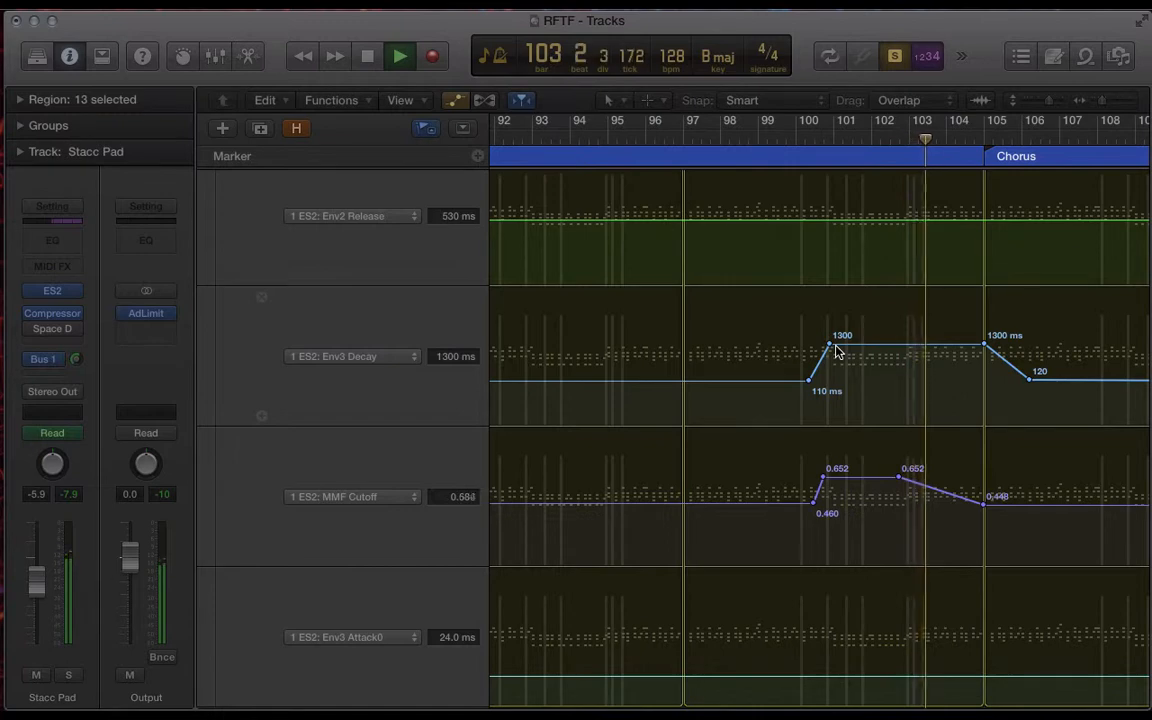
key(space)
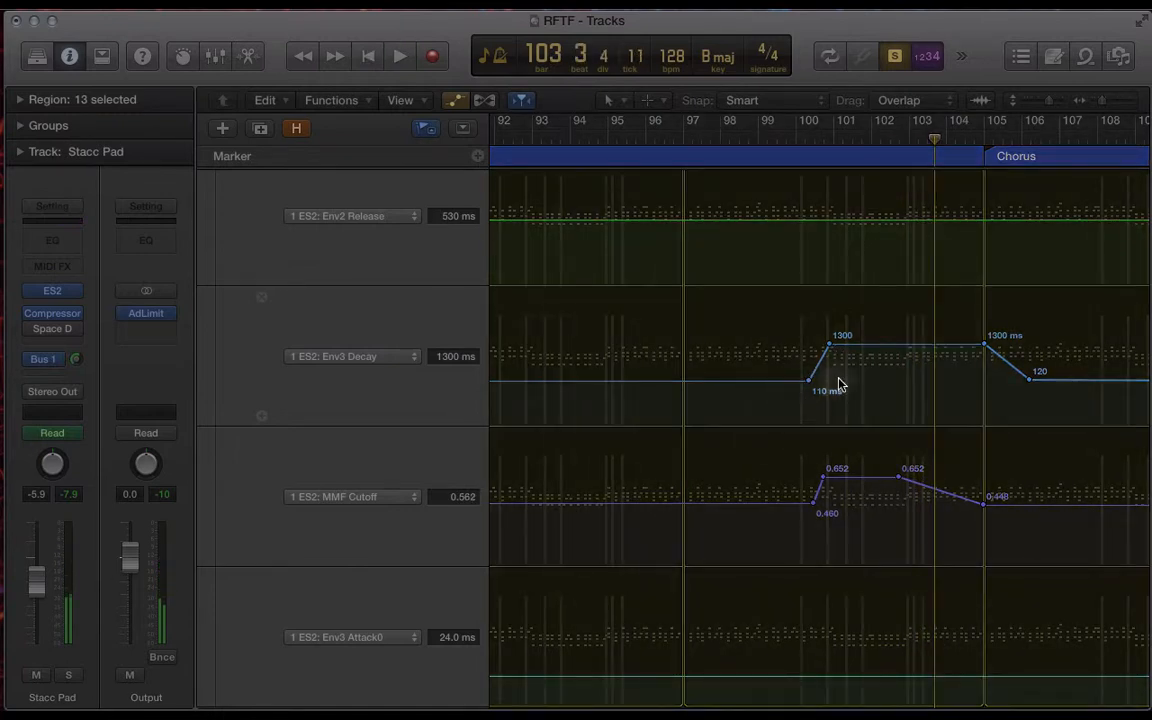
Continue playback through the Env3 Decay fall at bar 105, and return the playhead to bar 100.
key(space)
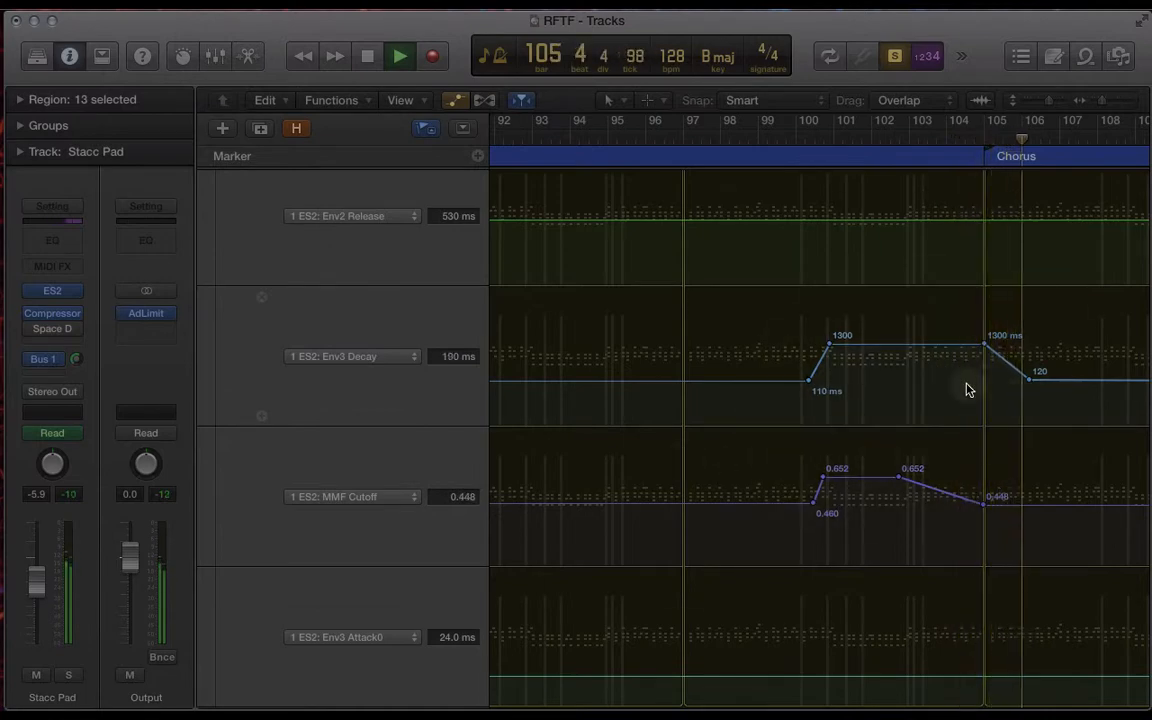
key(space)
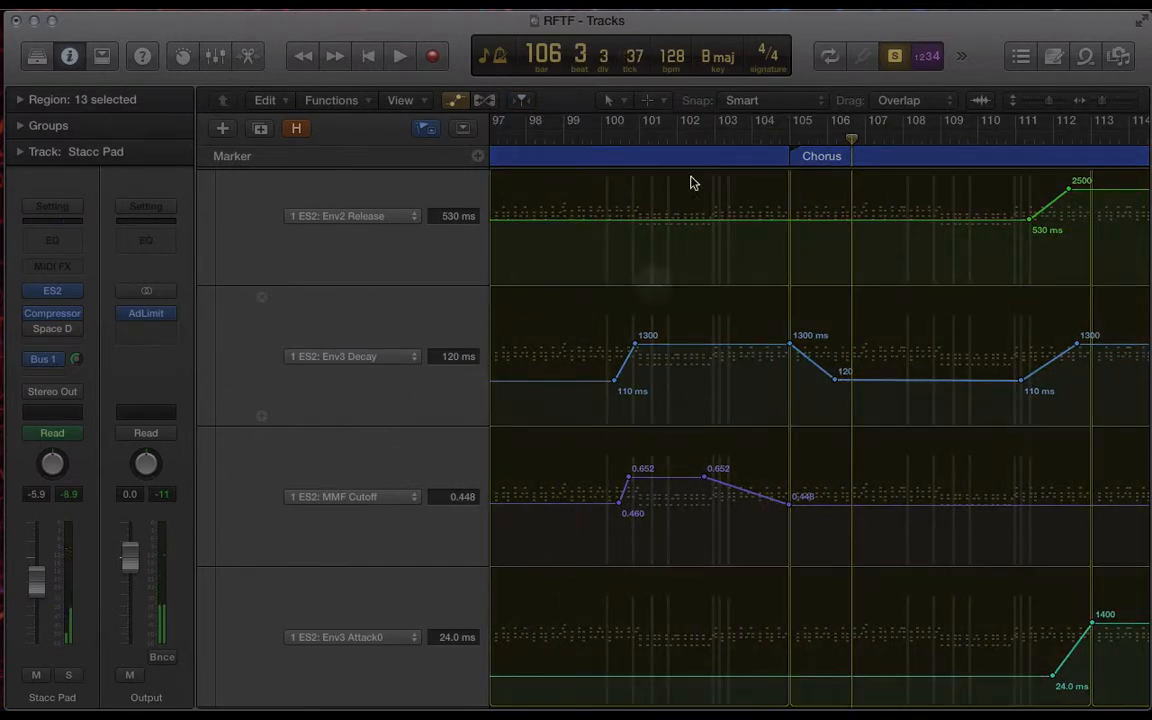
mouse_move(587, 135)
mouse_down()
mouse_move(628, 133)
mouse_move(601, 142)
mouse_up()
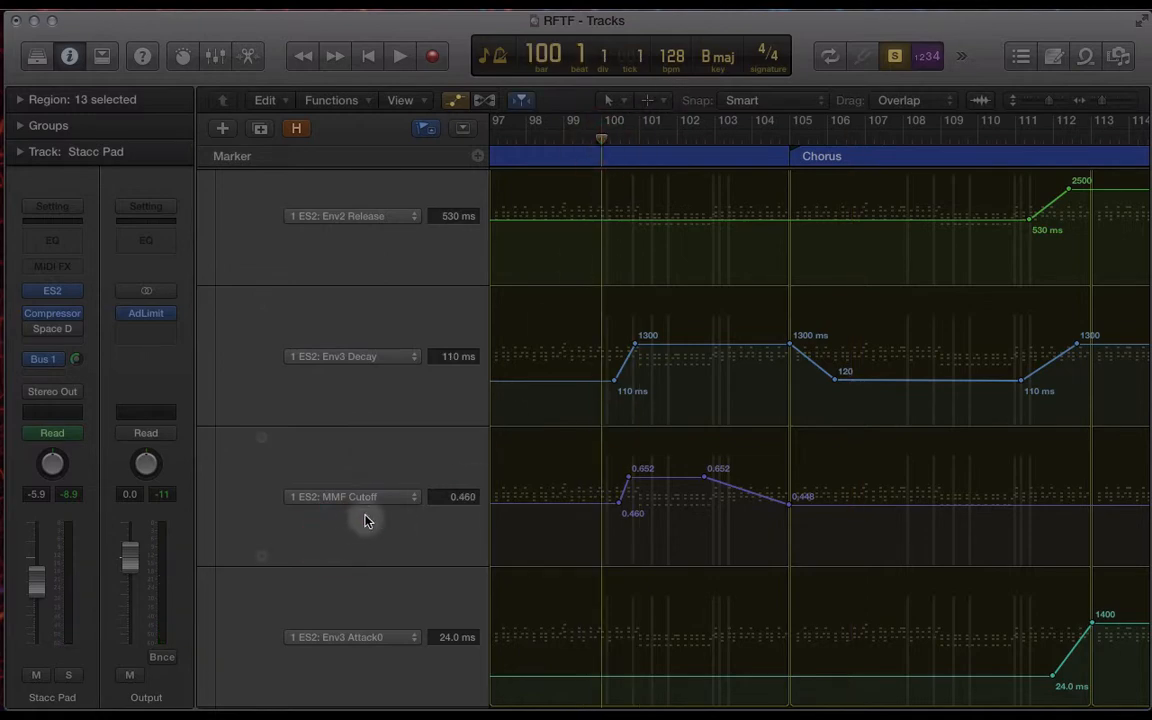
Examine the MMF Cutoff lane across the whole song and up close around bars 100 to 105.
key(super+Left)
key(super+Left)
key(super+Left)
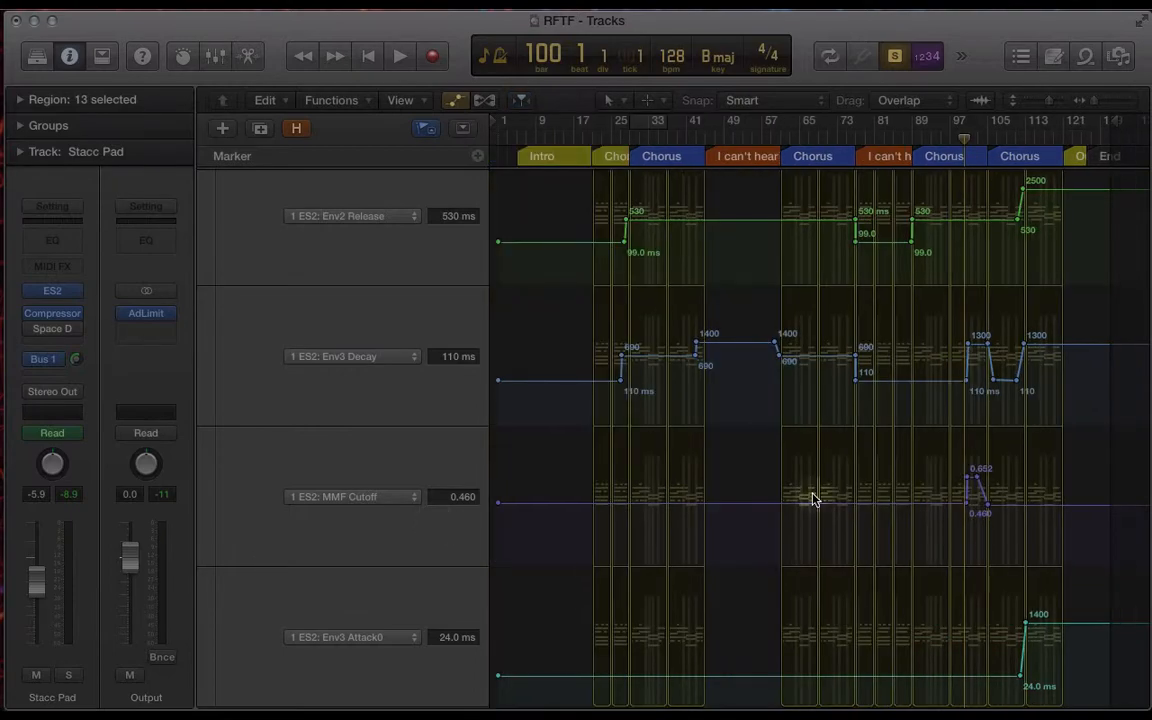
key(super+Right)
key(super+Right)
key(super+Right)
key(super+Right)
key(super+Right)
key(super+Right)
scroll(774, 509, right, 15)
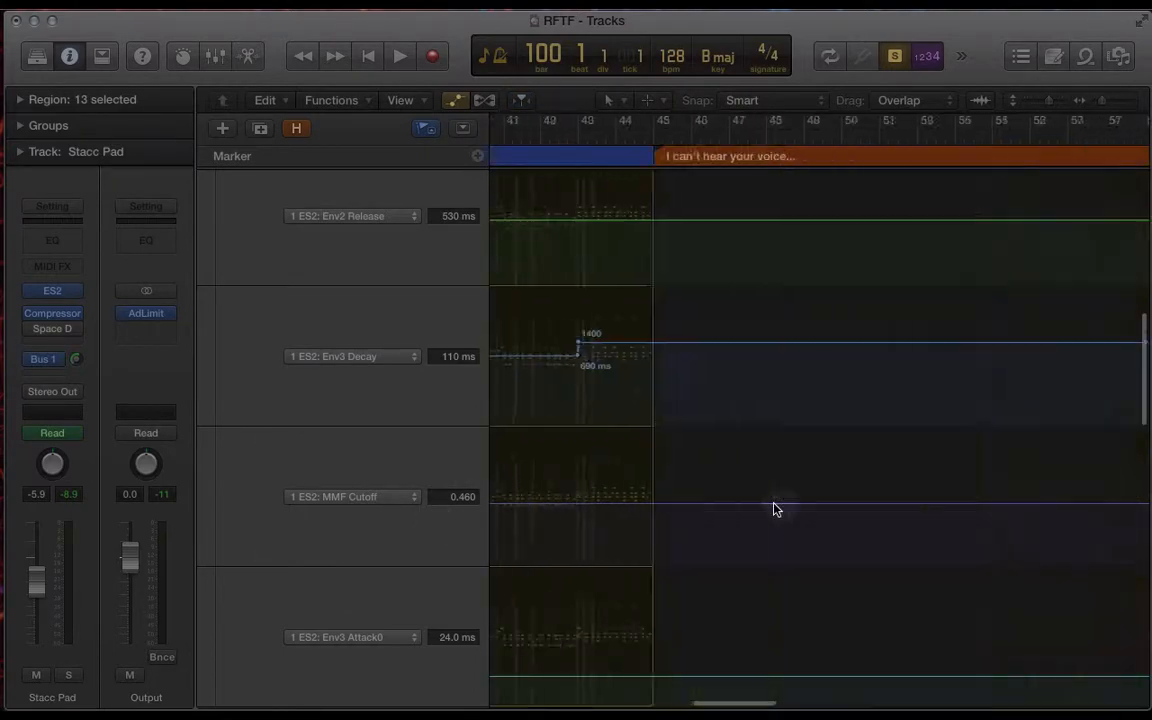
scroll(774, 509, right, 20)
scroll(774, 509, left, 8)
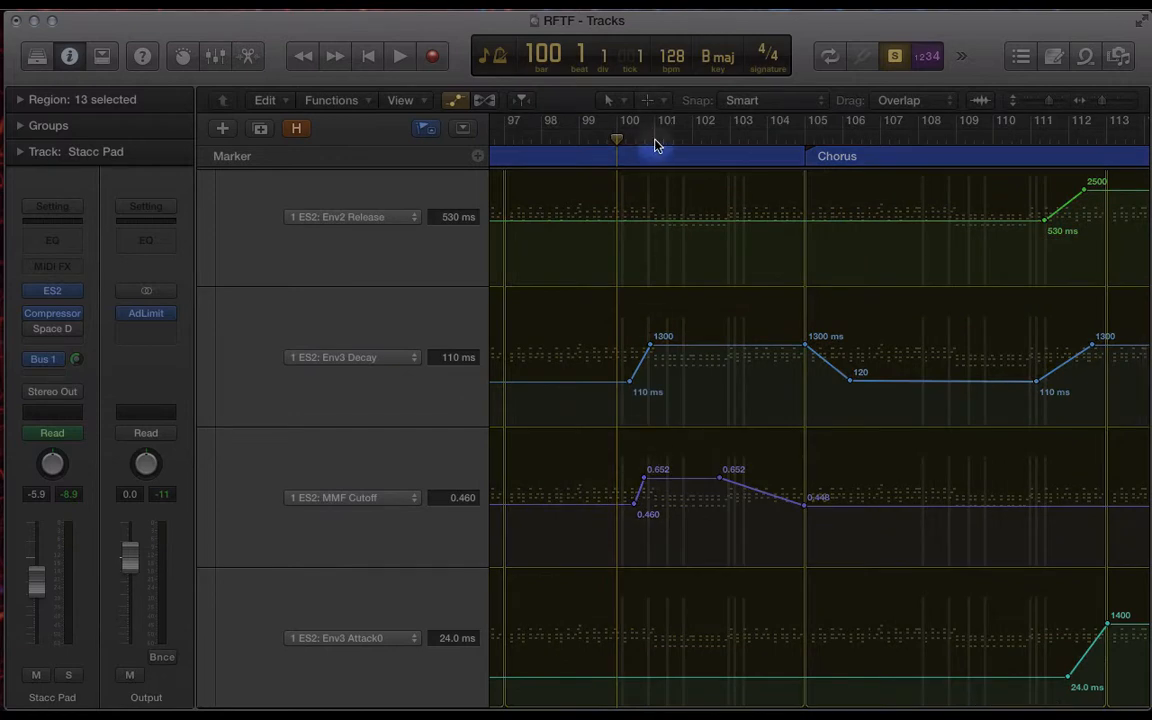
Play from bar 100 through the MMF Cutoff rise and fall into the last Chorus at bar 105.
key(space)
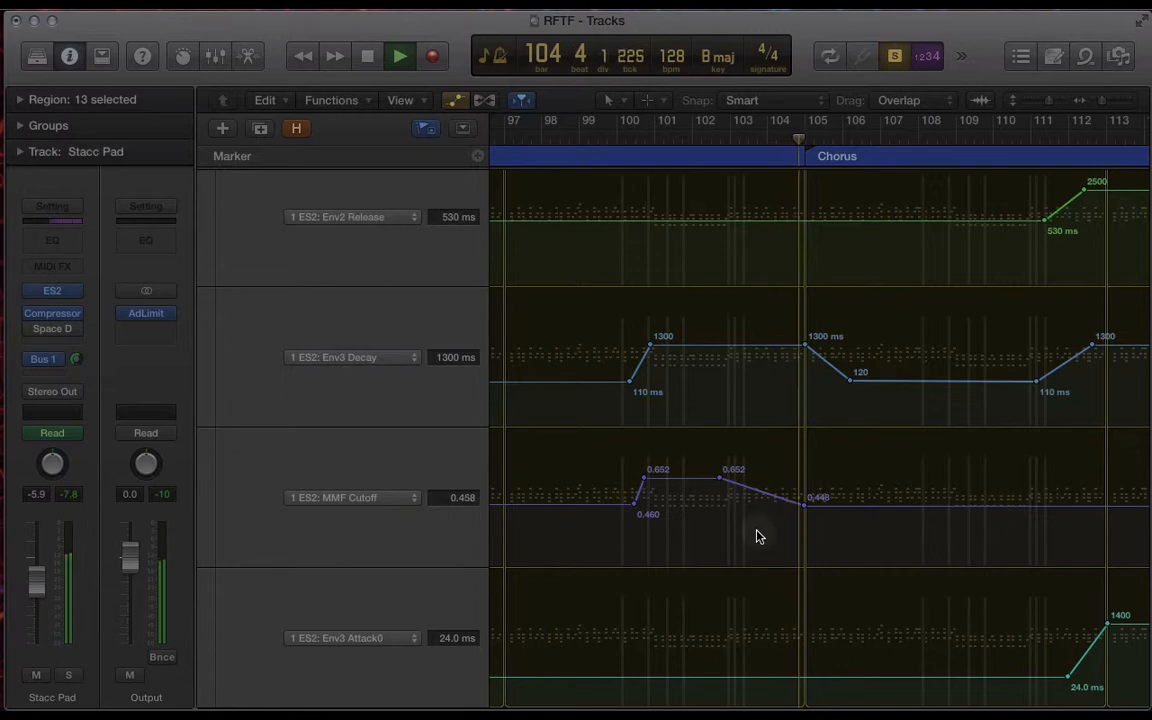
key(super+Right)
key(super+Right)
key(space)
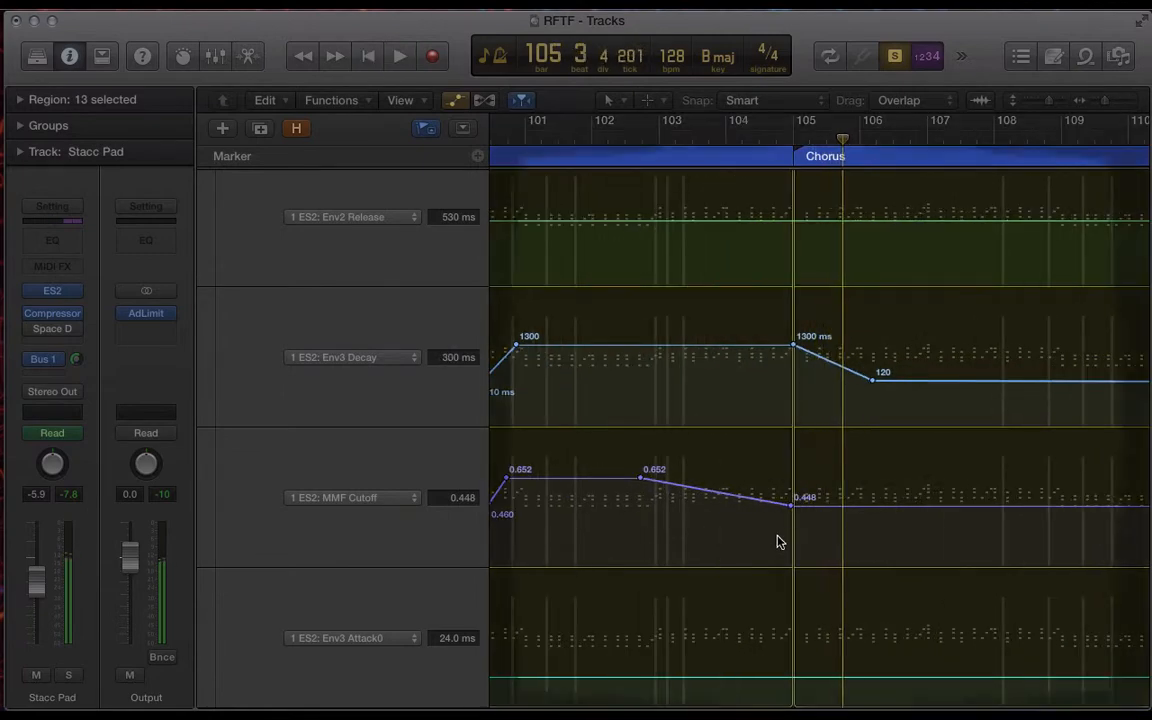
Bring the full Env3 Attack lane into view and place the playhead at bar 113, at the end of its ramp.
key(super+Left)
key(super+Left)
key(super+Left)
key(super+Left)
key(super+Left)
key(super+Left)
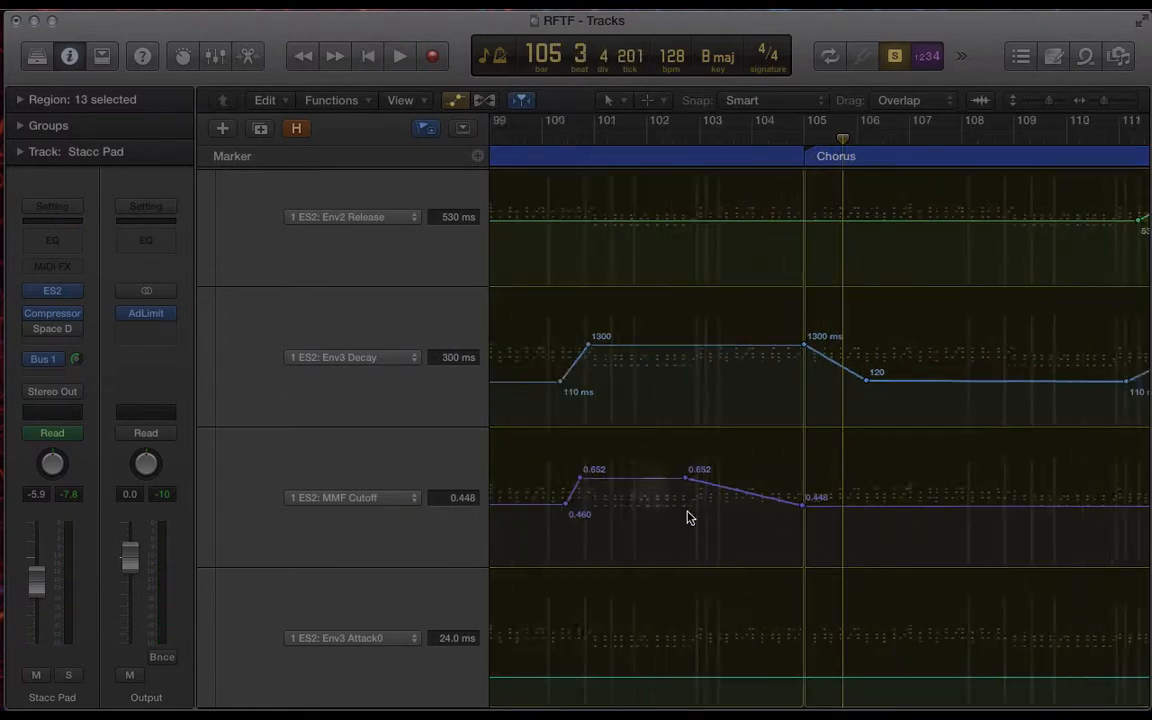
scroll(887, 481, down, 4)
scroll(886, 481, up, 3)
key(super+Left)
key(super+Left)
key(super+Left)
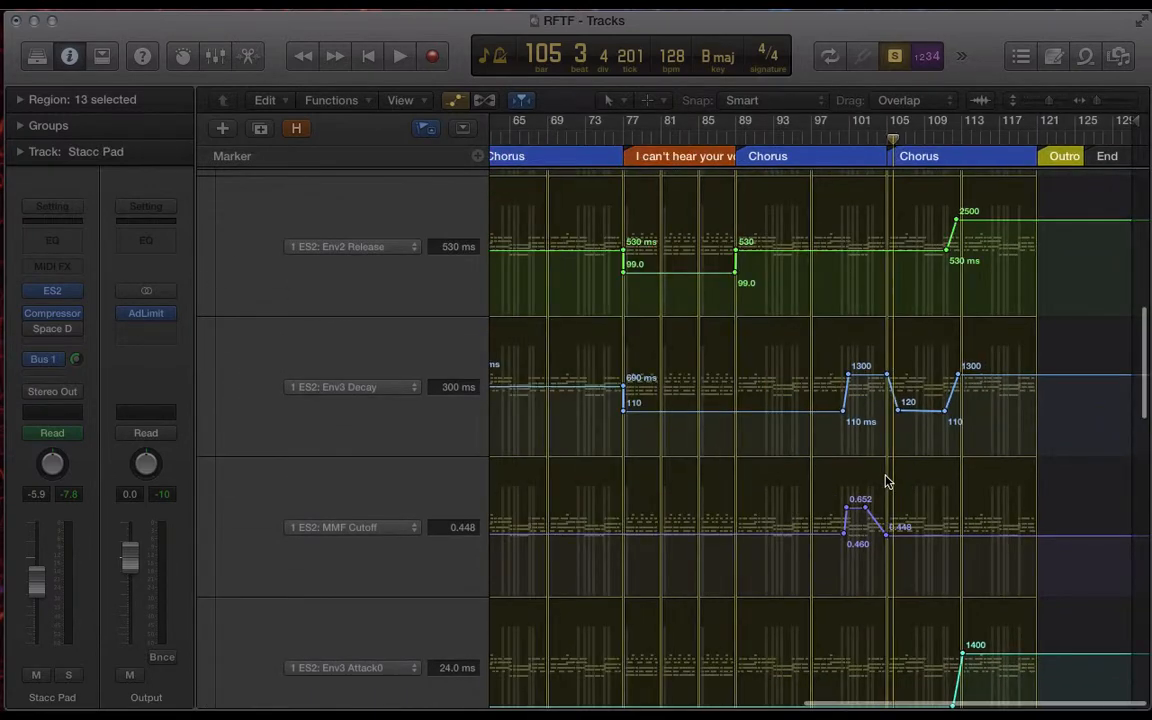
scroll(887, 481, down, 3)
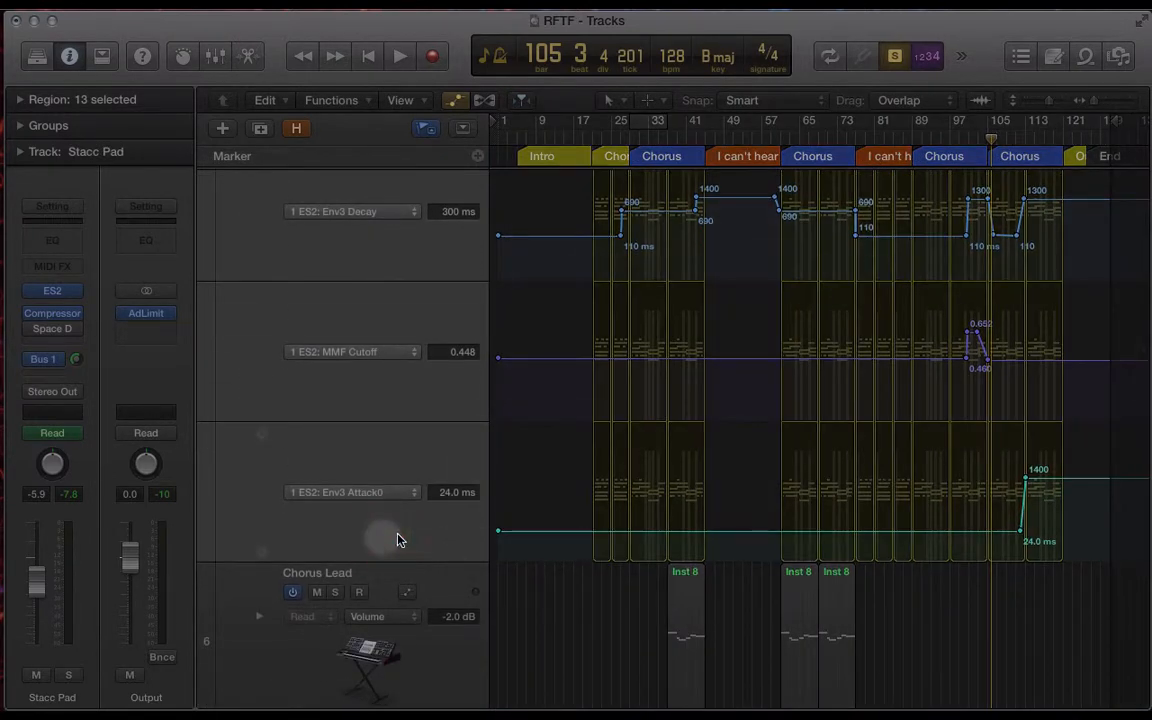
drag(980, 143, 1025, 136)
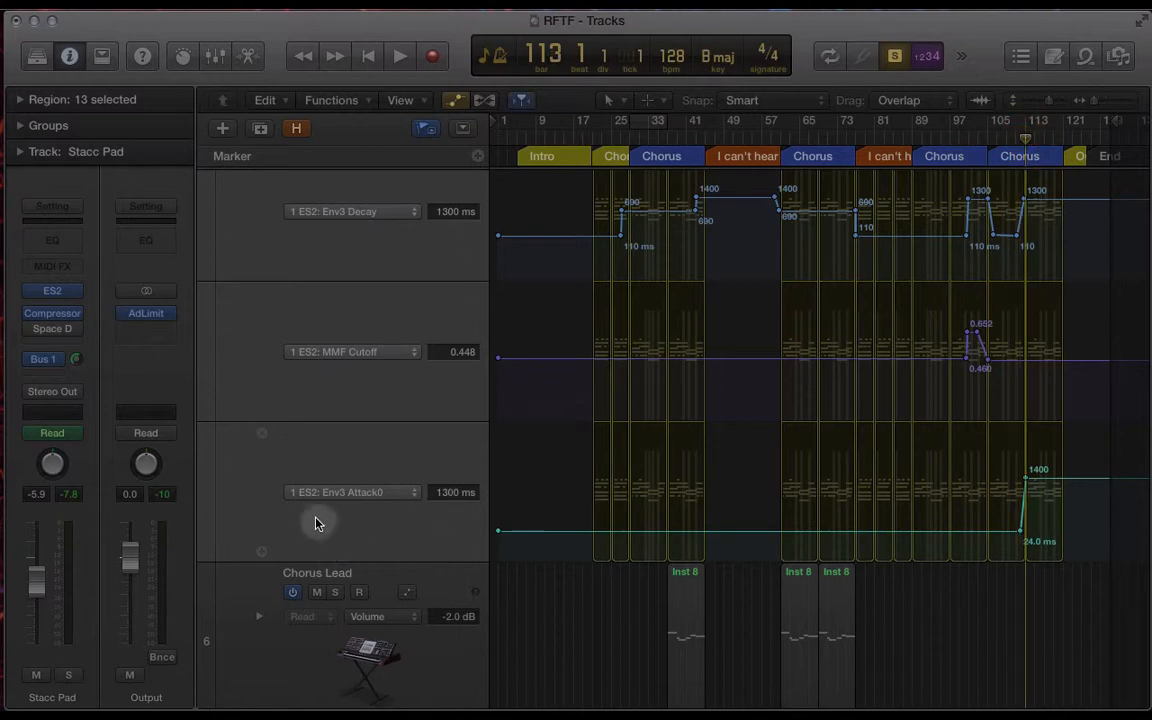
Play briefly from bar 113, and restart playback from bar 110, ahead of the Env3 Attack ramp.
key(super+Right)
key(super+Right)
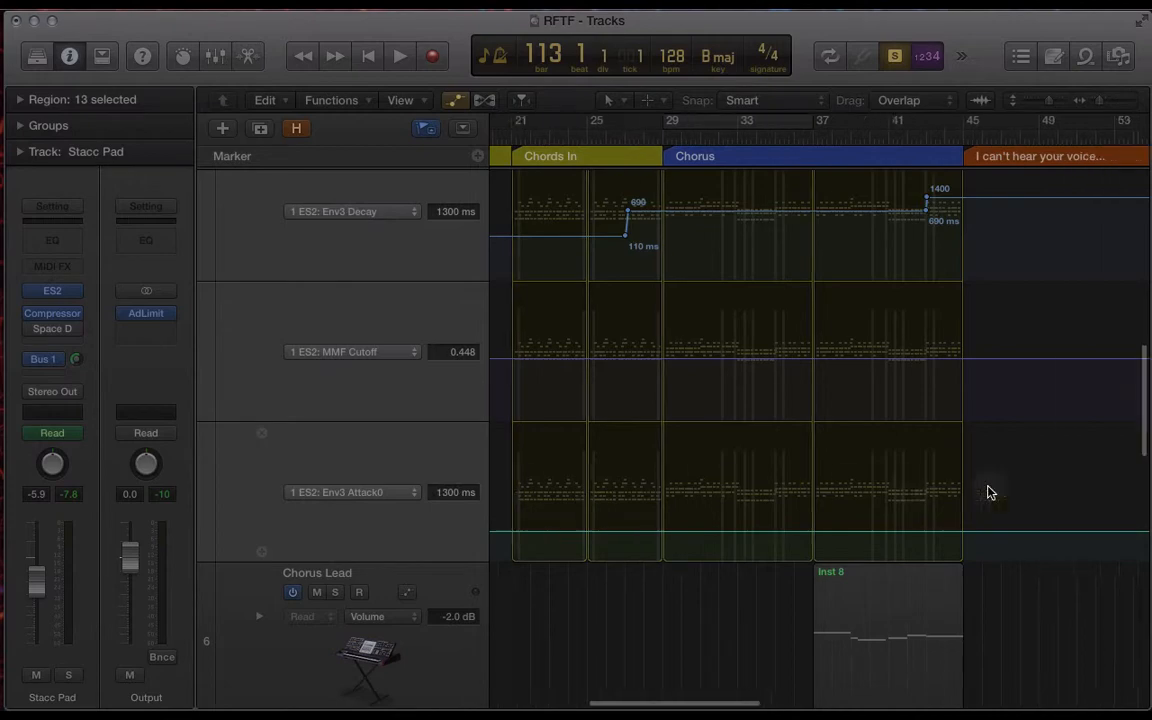
scroll(987, 491, right, 15)
key(space)
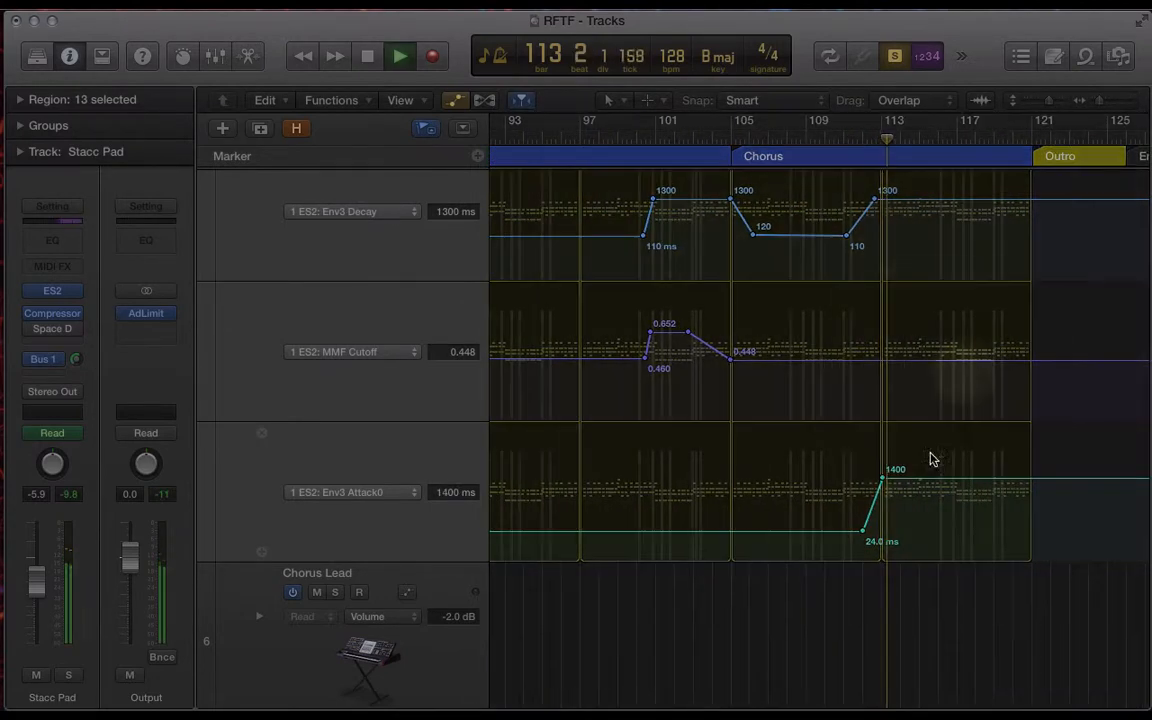
click(856, 144)
key(space)
click(830, 136)
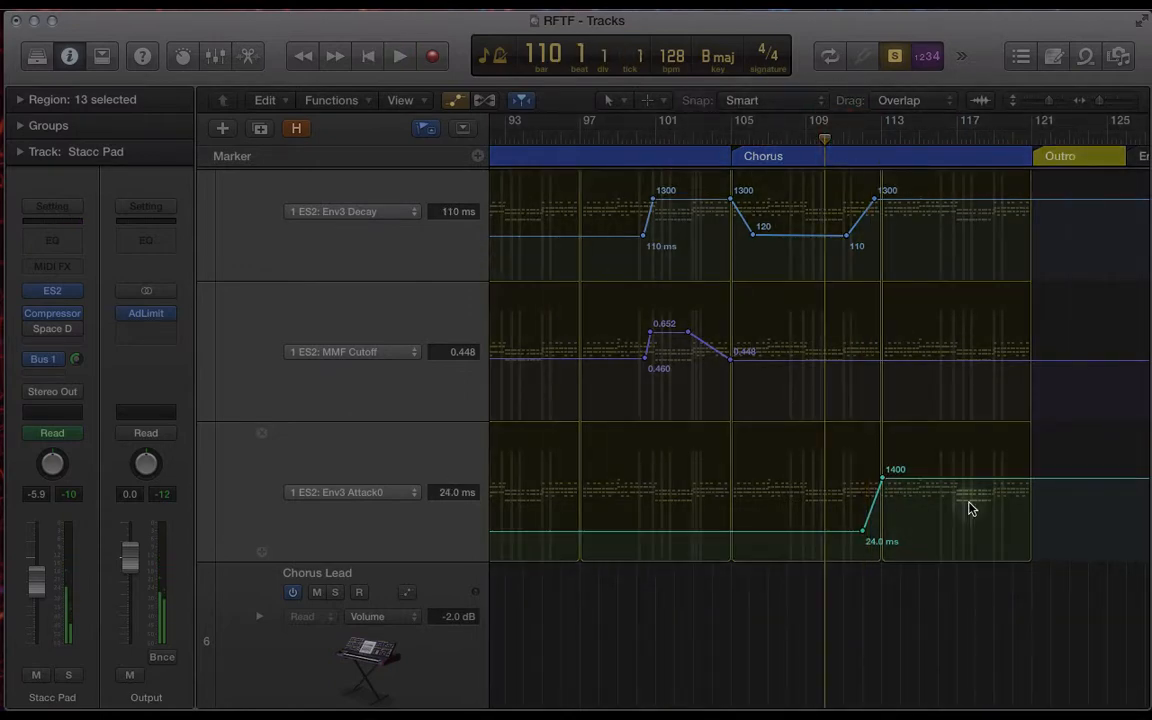
key(space)
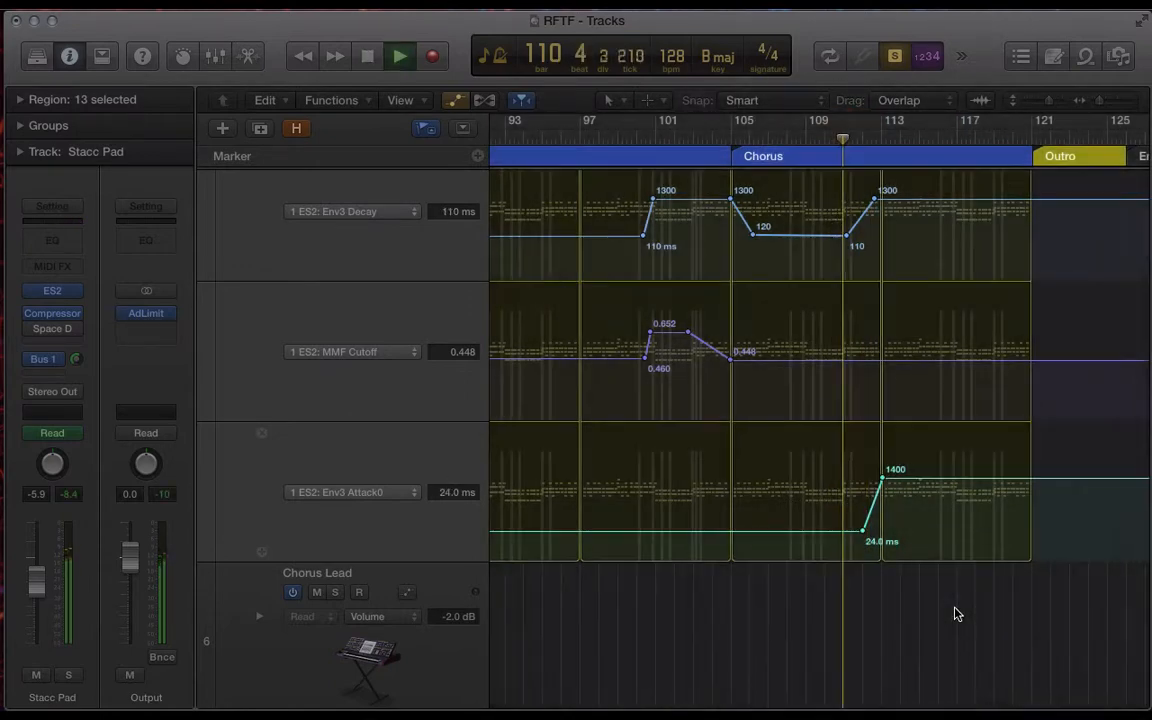
Stop playback after the Env3 Attack ramp and show the whole arrangement with compact track heights.
scroll(955, 614, up, 3)
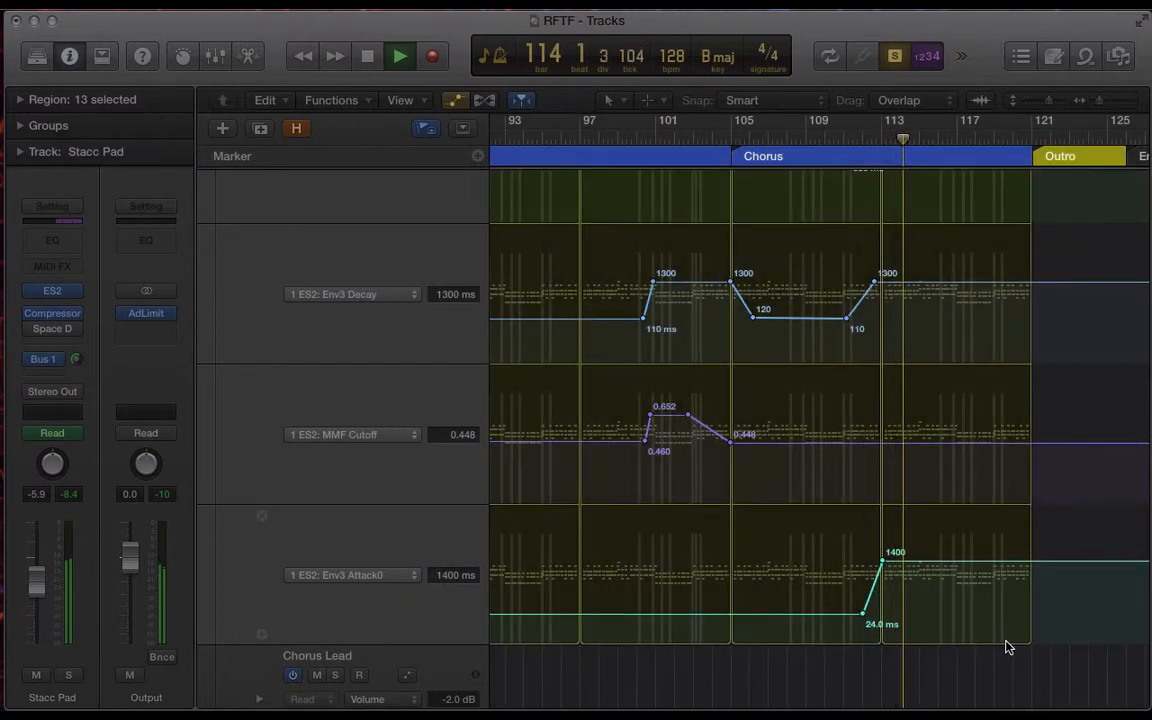
key(space)
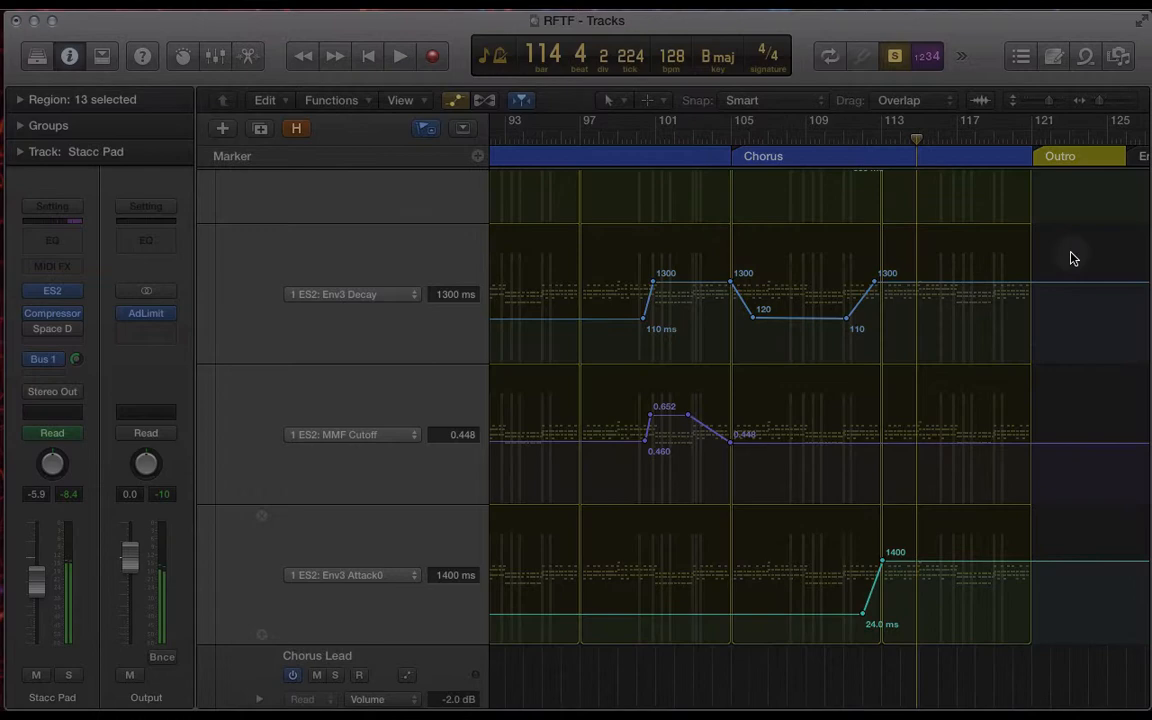
click(1047, 103)
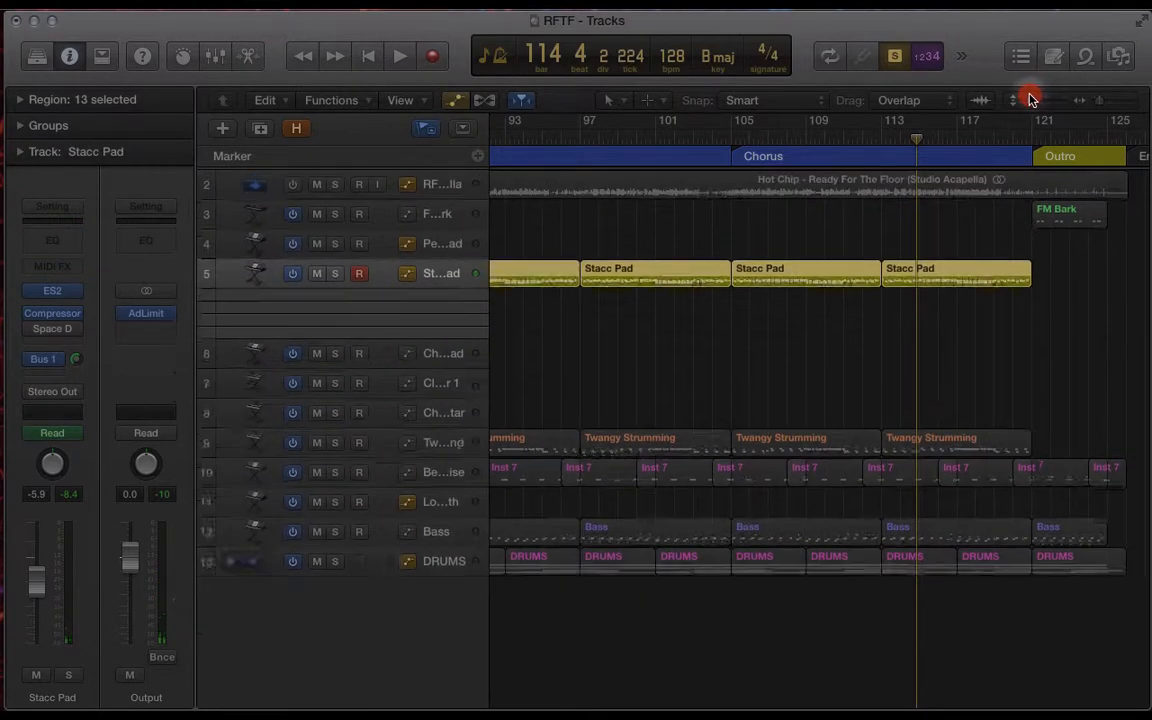
key(super+Left)
key(super+Left)
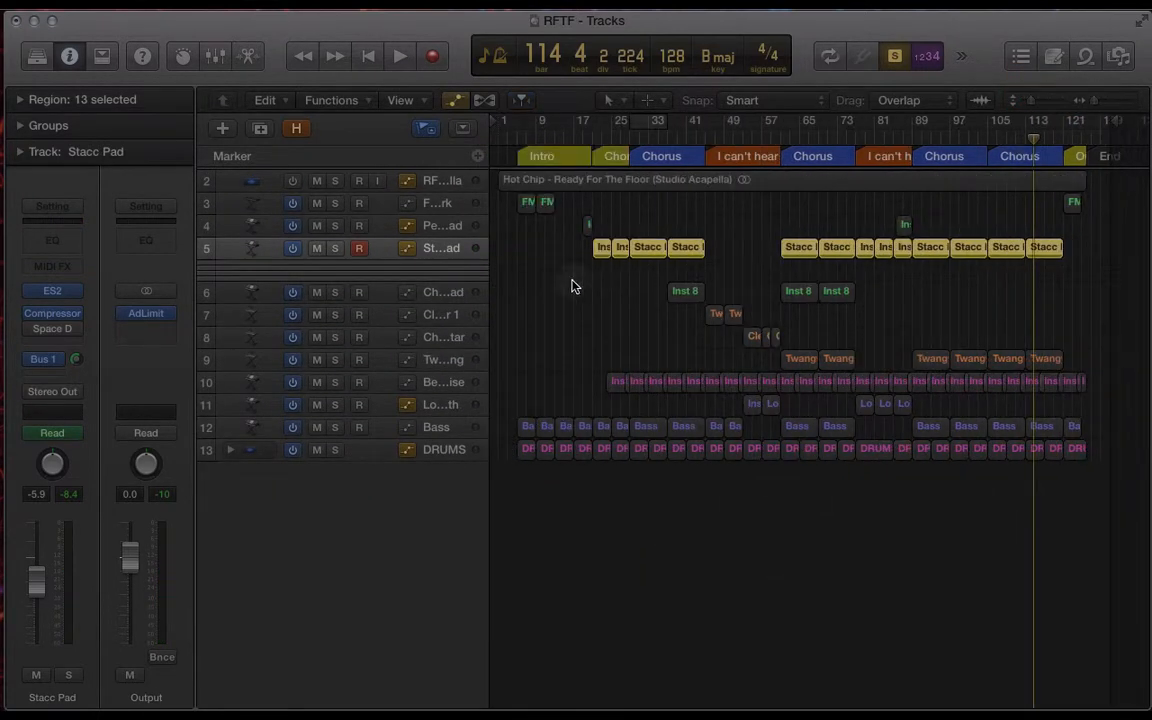
Play the full mix from bar 37 with solo off, clear the region selection, and redisplay the track automation.
drag(600, 138, 662, 148)
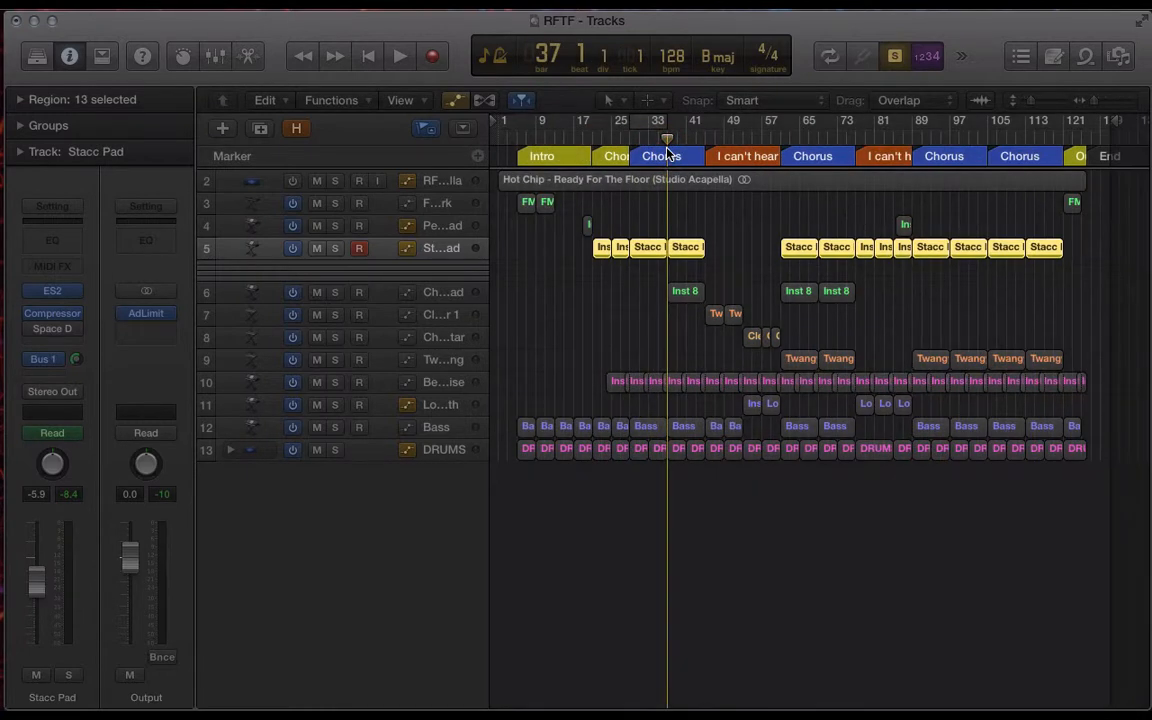
key(space)
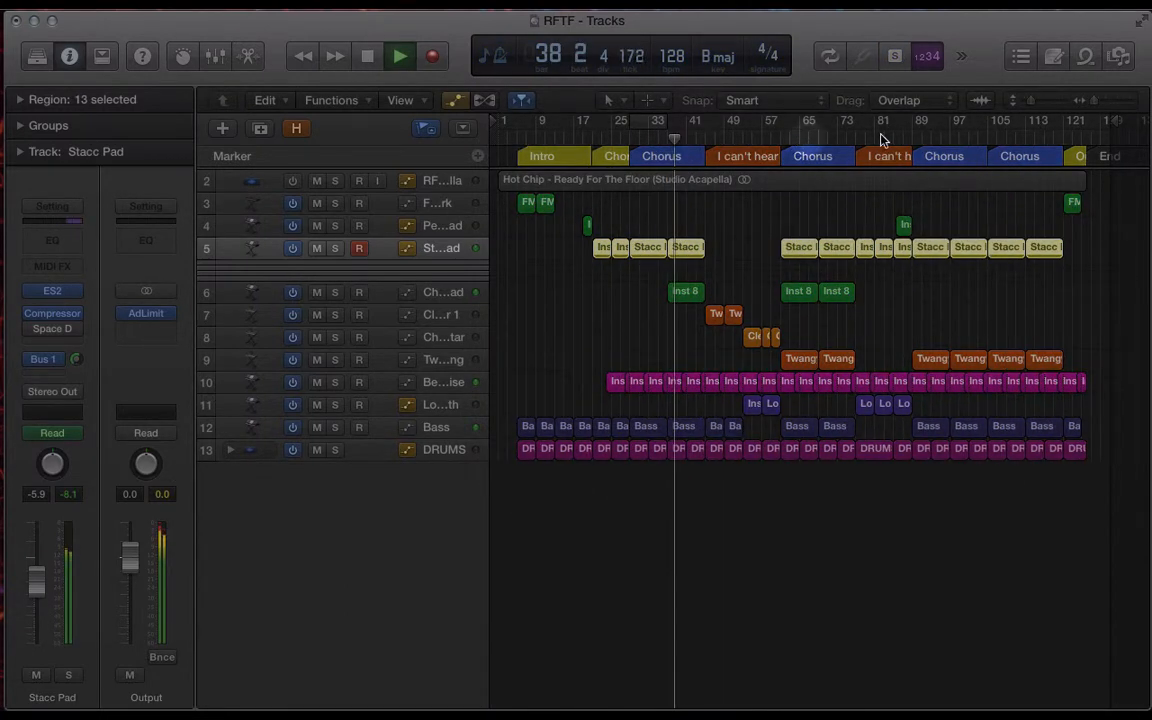
click(654, 233)
key(a)
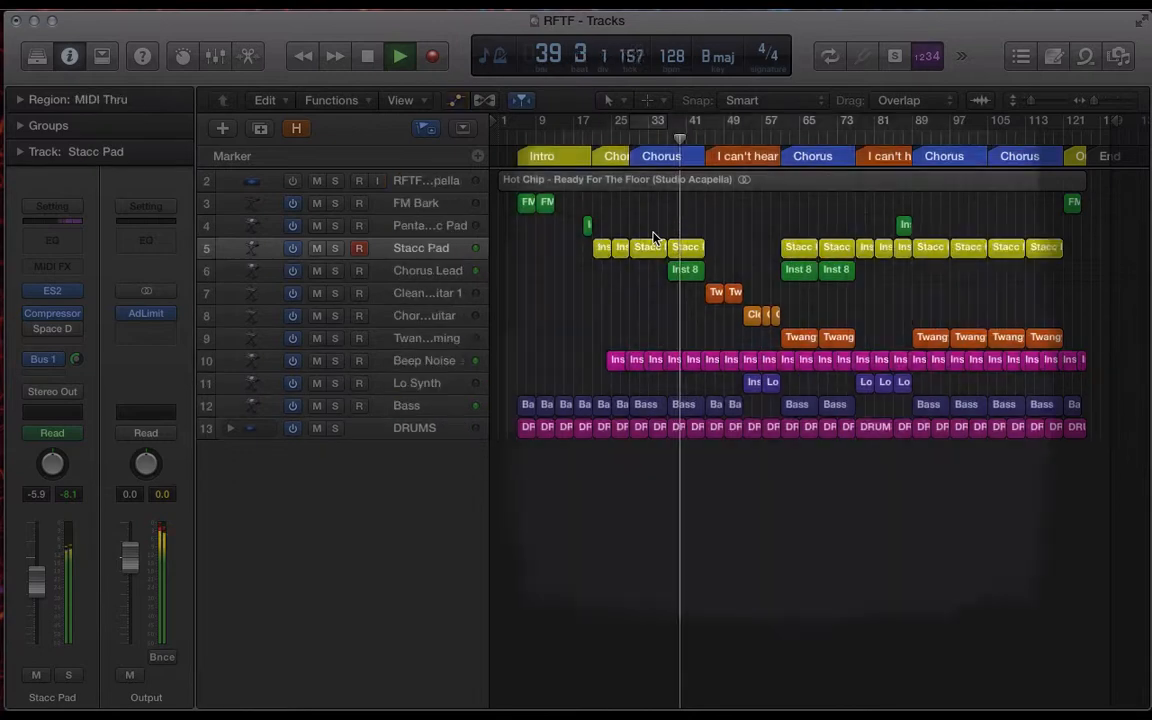
key(a)
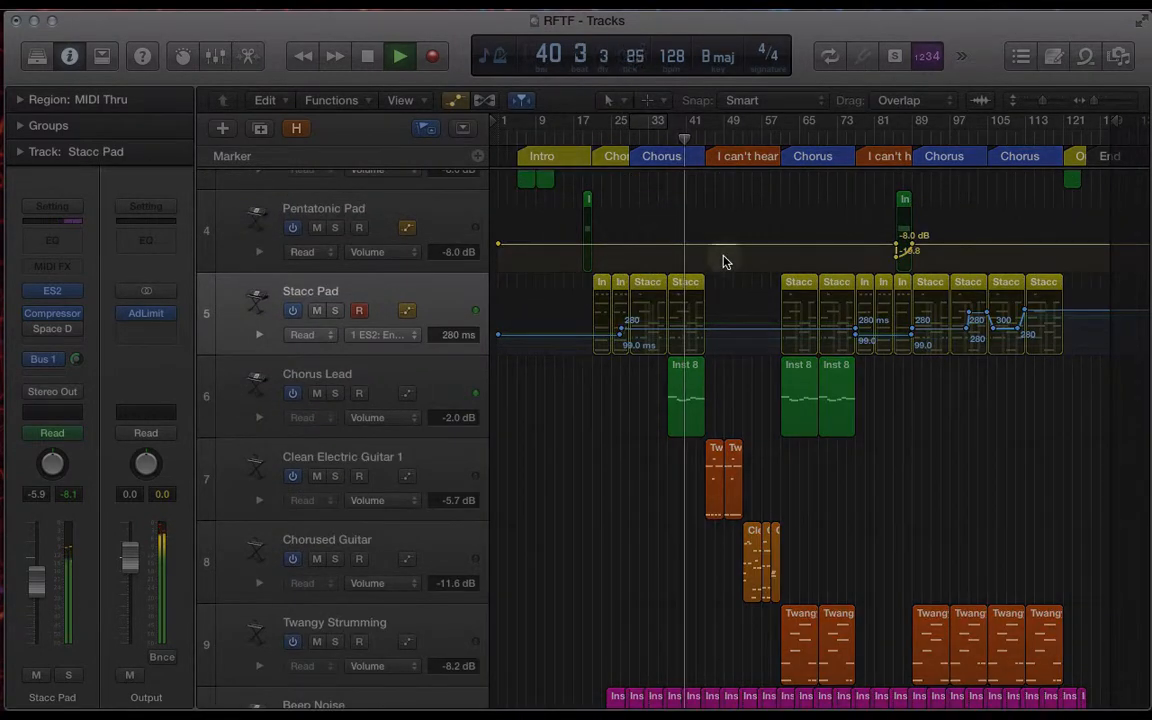
Expand the Stacc Pad's automation lanes and follow the Env3 Decay change up close around bar 43.
key(super+Right)
key(super+Right)
click(258, 336)
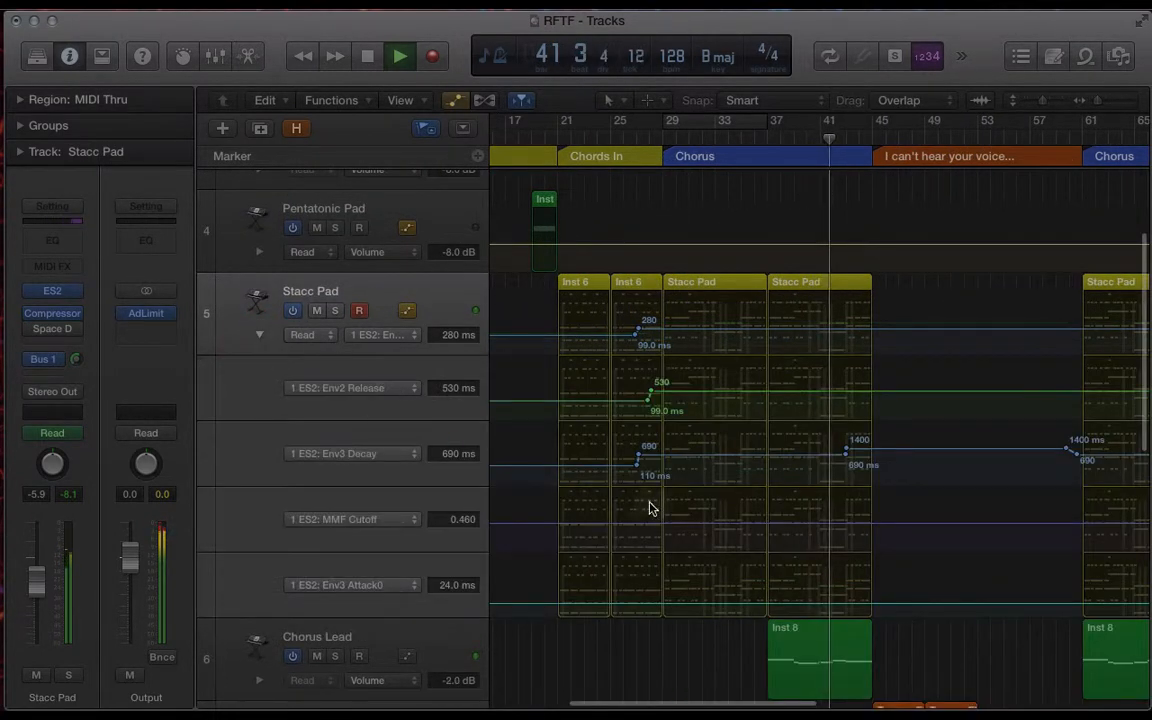
key(super+Right)
key(super+Right)
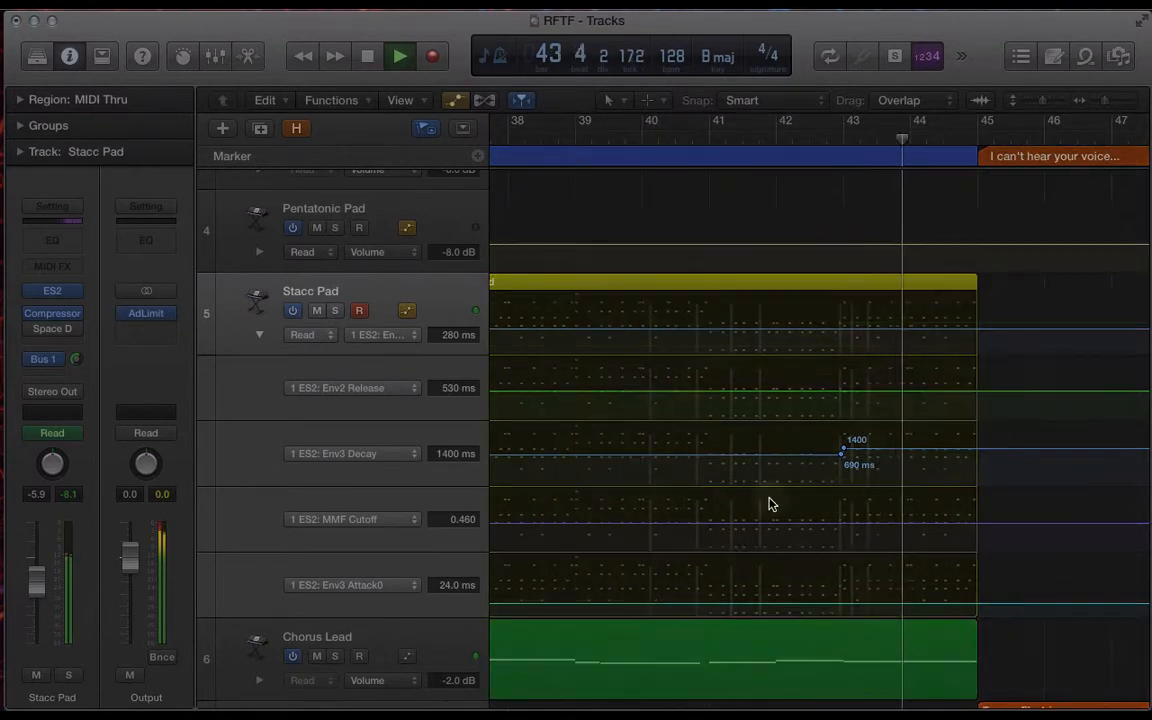
Show the Stacc Pad automation across the whole song, stop playback, and place the playhead at bar 77.
key(super+Left)
key(super+Left)
key(super+Left)
key(super+Left)
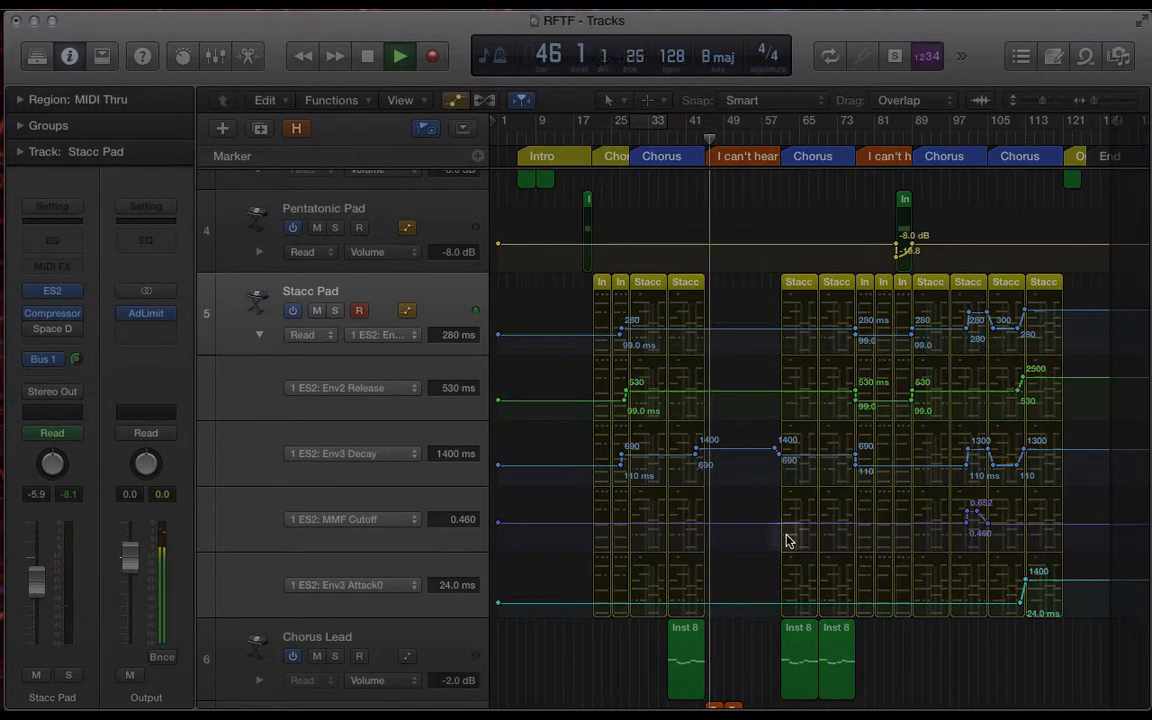
key(space)
drag(848, 145, 855, 140)
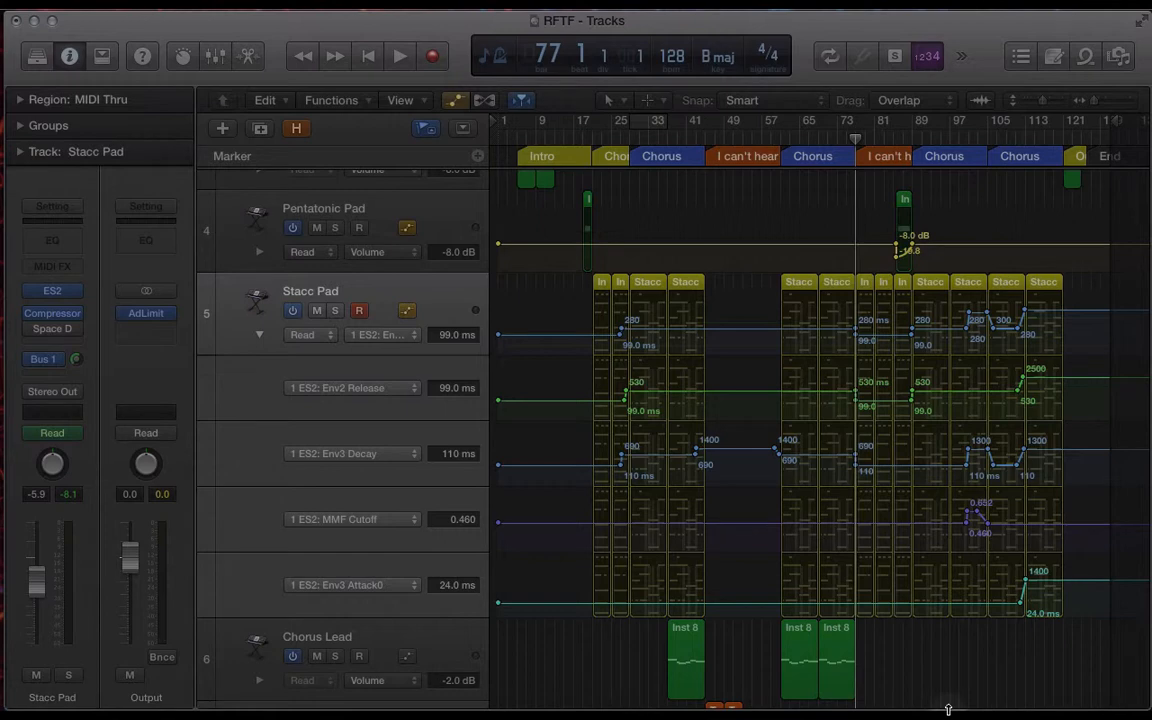
Browse the ES2 parameters available for automation, including Envelopes and the Mix+Filter group's MMF Cutoff, without changing the Env2 Release lane.
click(335, 394)
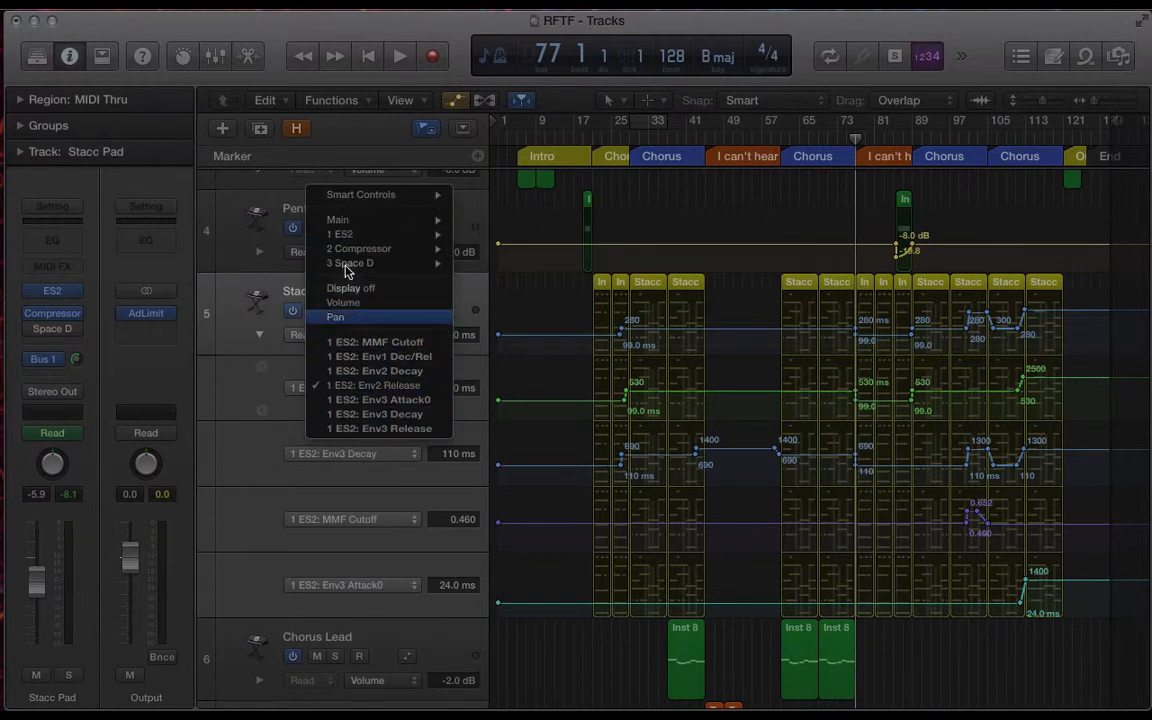
mouse_move(334, 236)
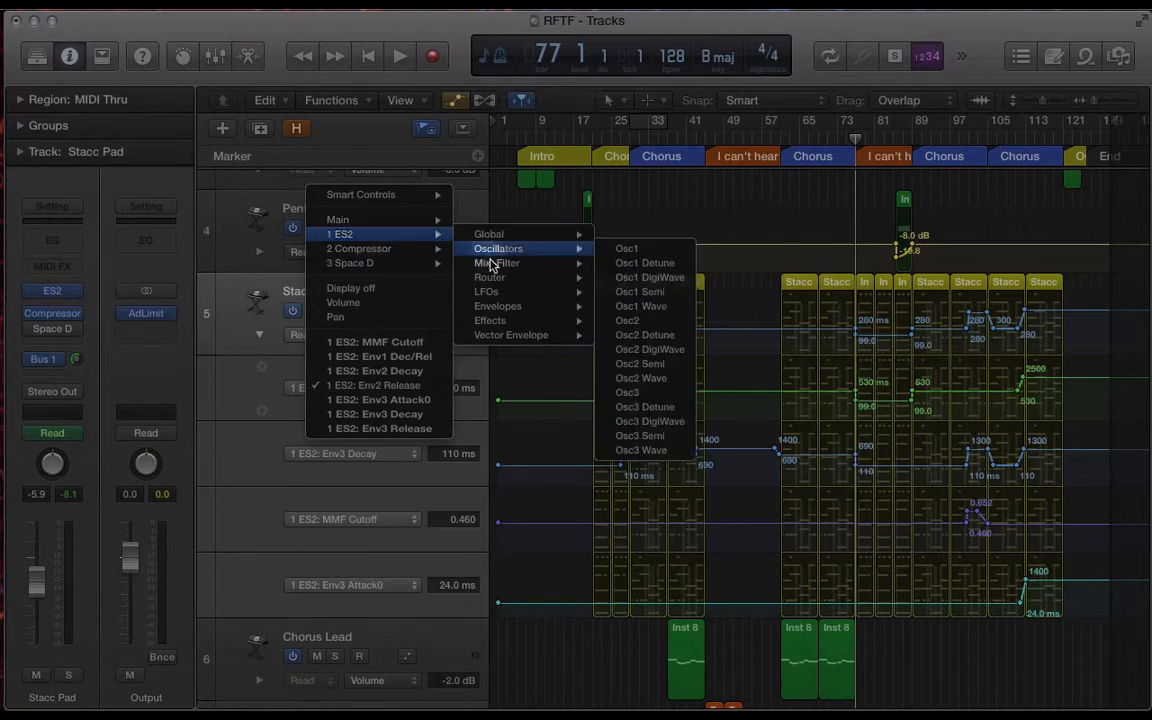
mouse_move(483, 307)
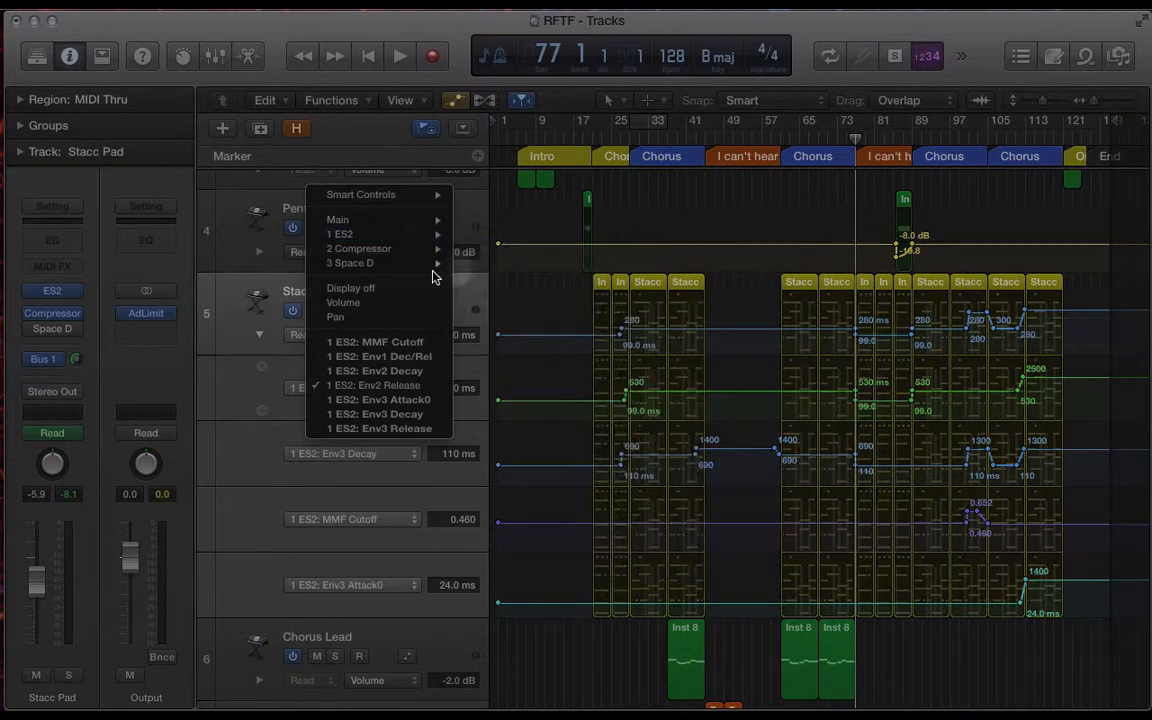
mouse_move(355, 234)
mouse_move(495, 263)
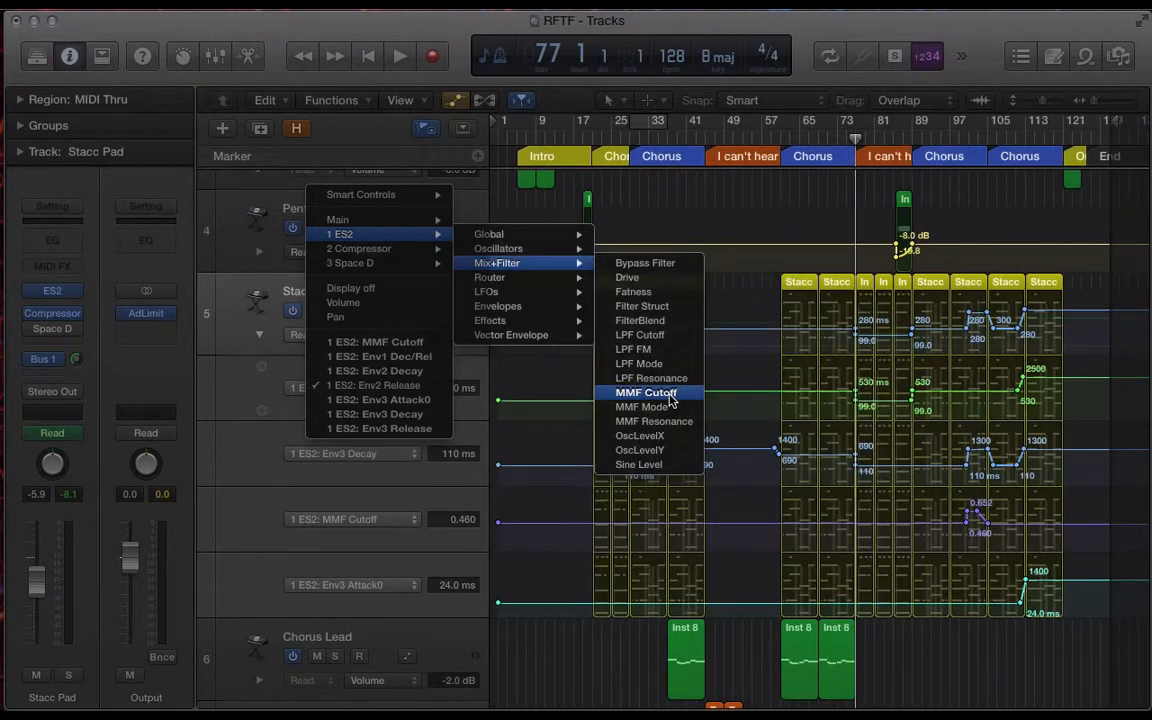
click(234, 386)
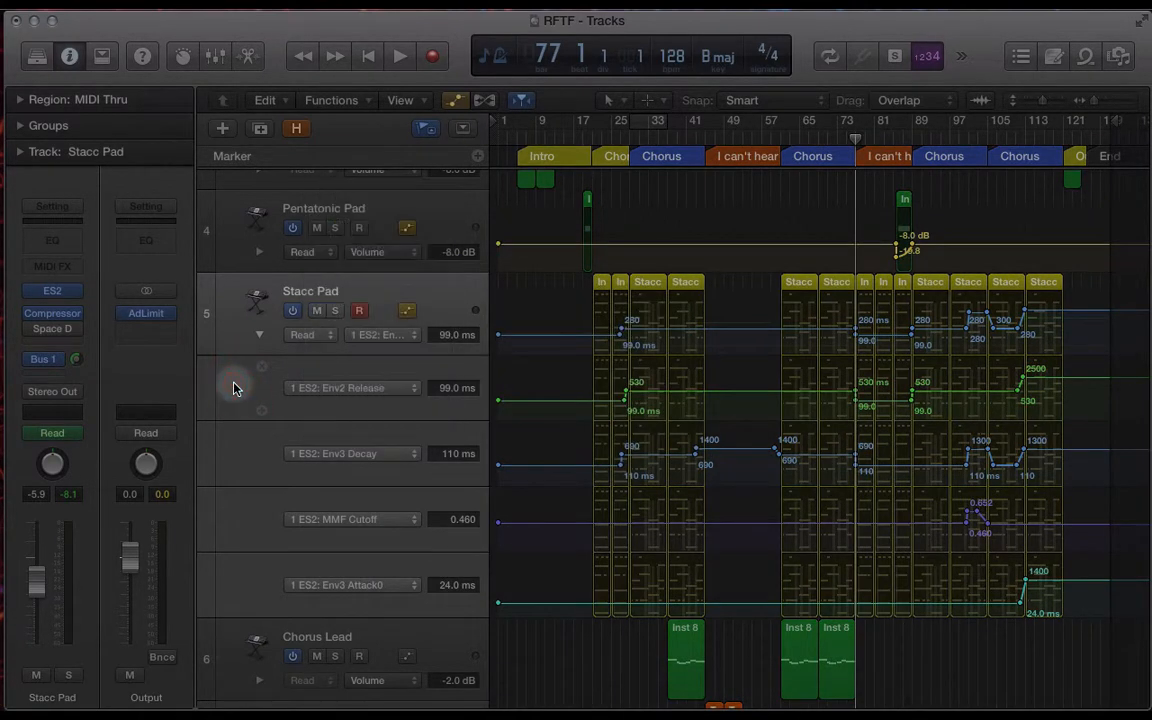
Examine the Stacc Pad Compressor's settings and gain reduction during playback from bar 76, and close the plug-in.
click(48, 318)
key(space)
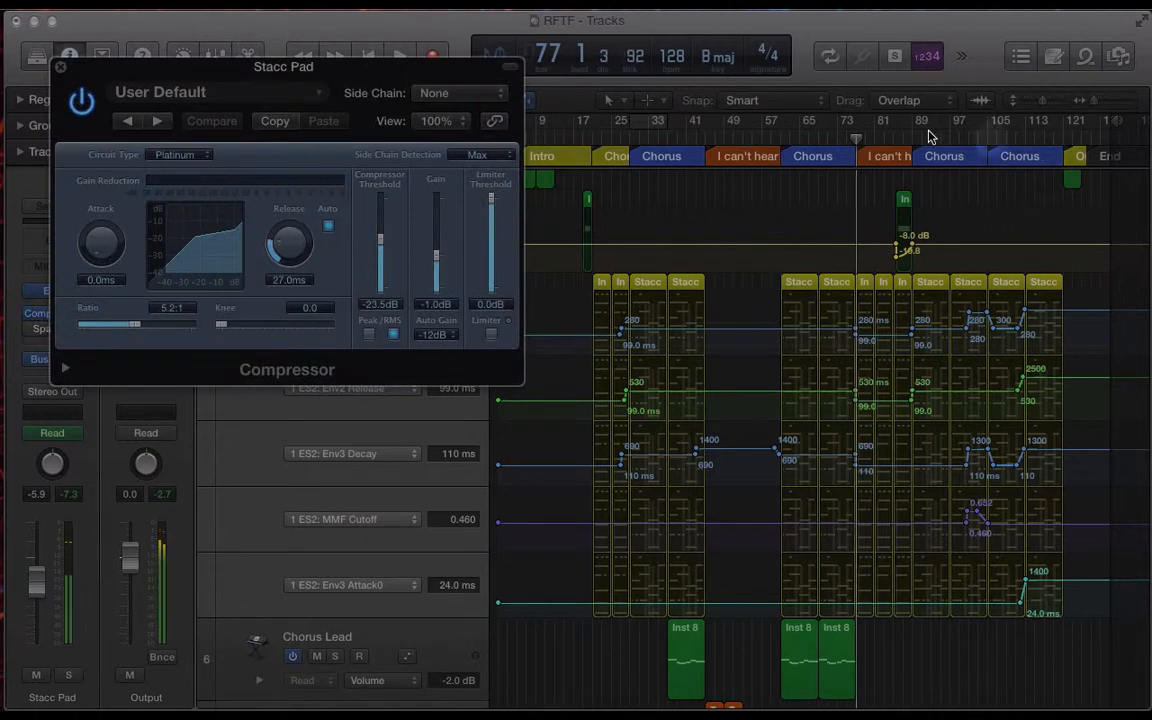
click(828, 131)
click(866, 136)
click(849, 142)
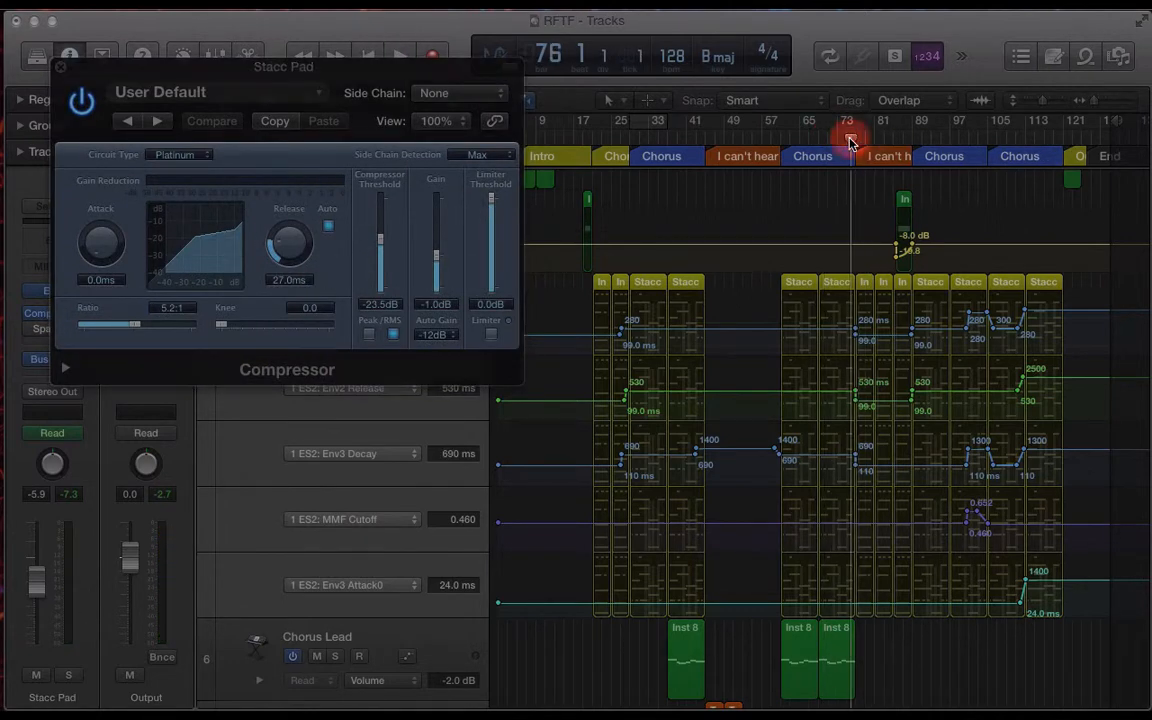
key(space)
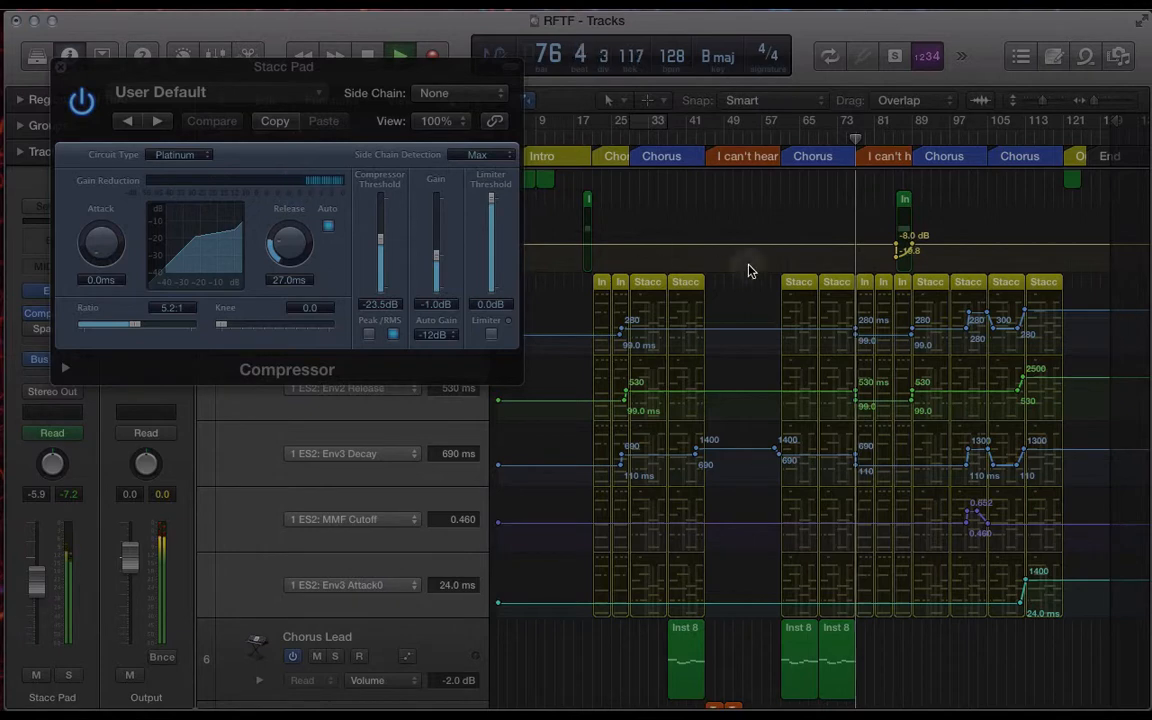
click(340, 382)
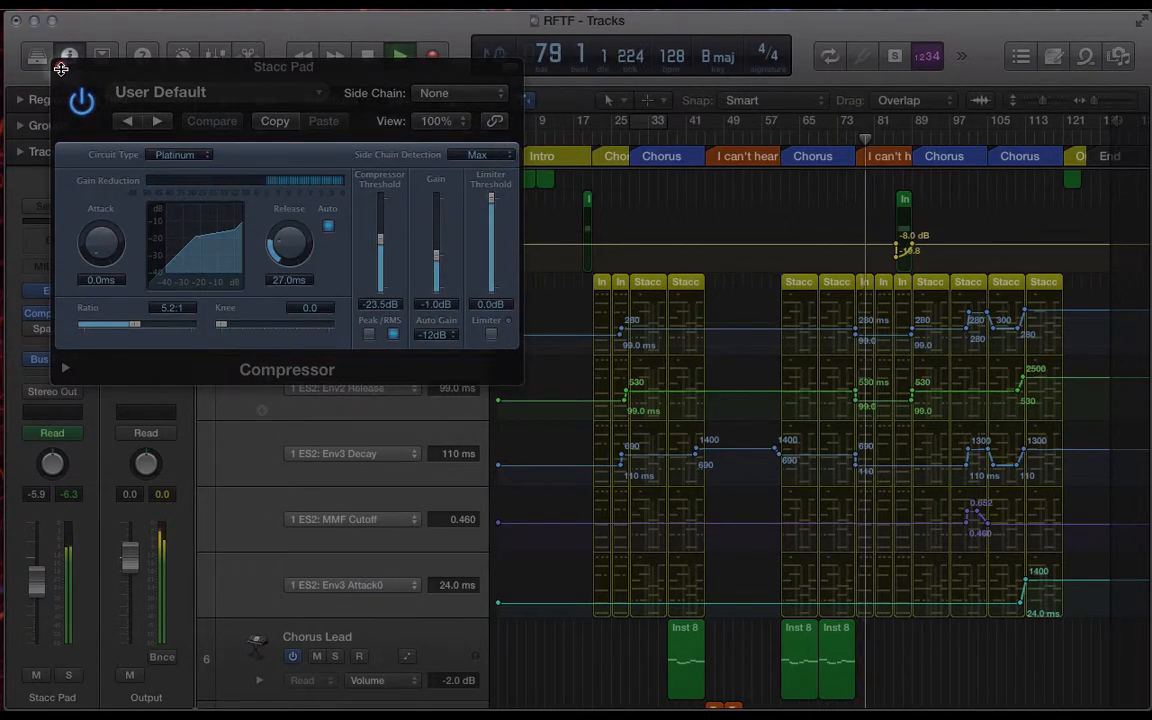
key(space)
click(61, 68)
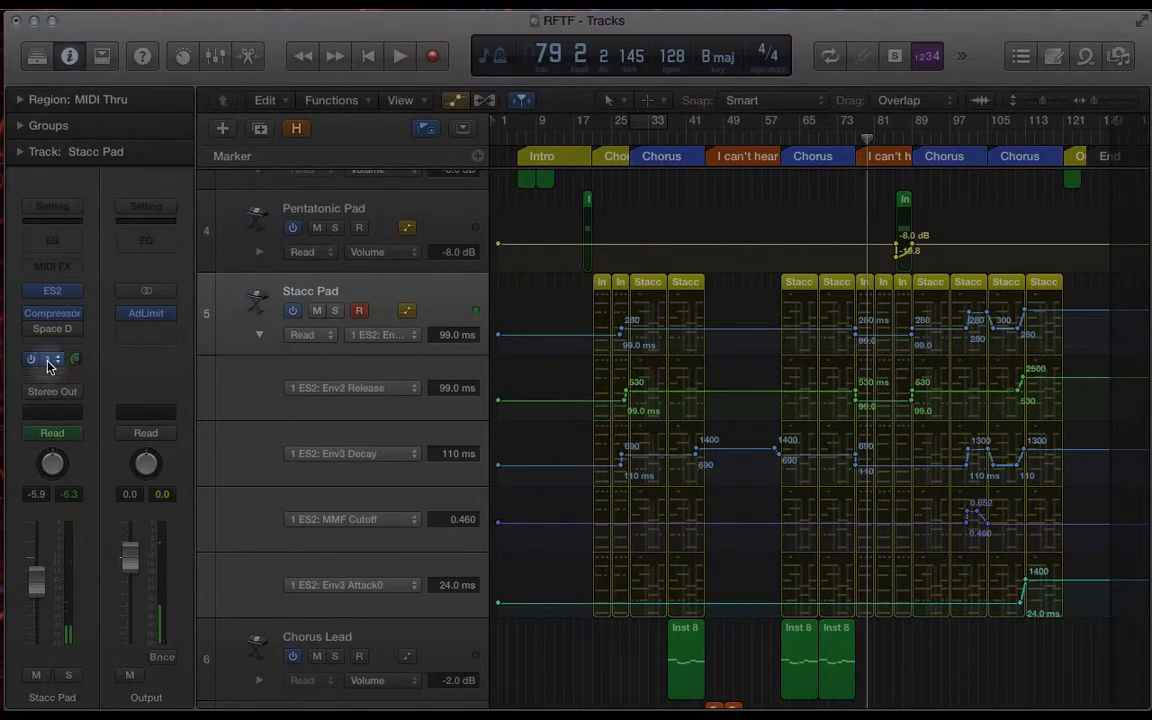
Inspect the Aux 1 channel fed by the Stacc Pad's Bus 1 send, and hide the track automation.
click(50, 359)
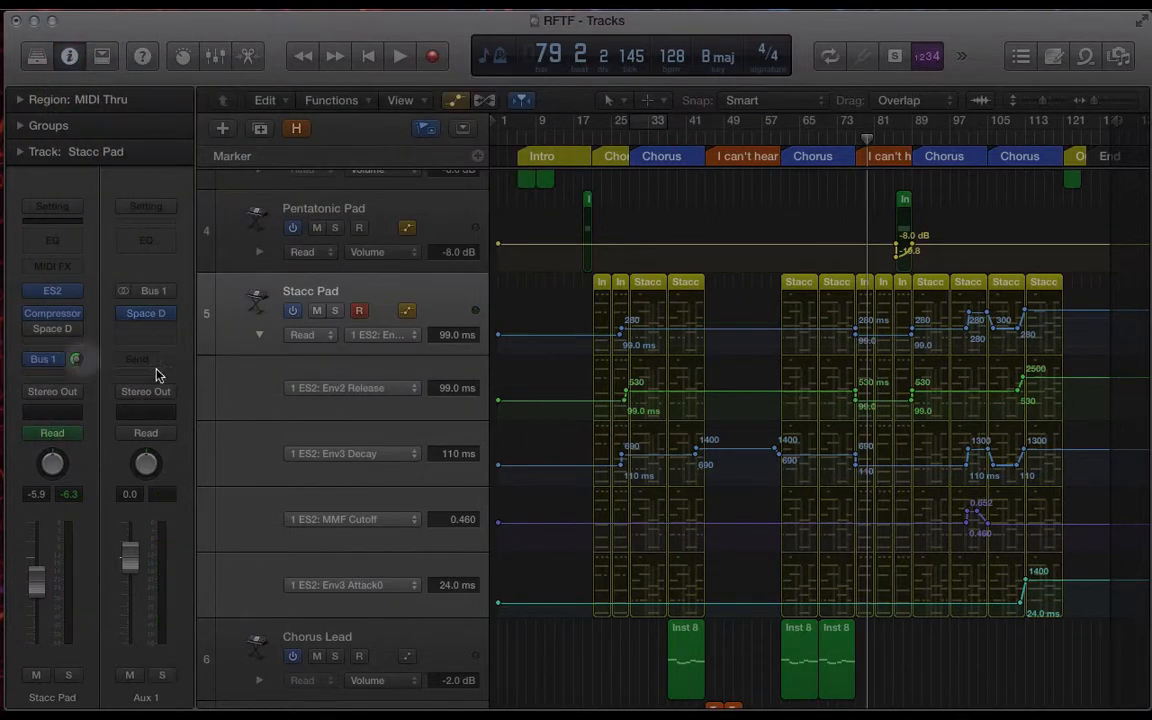
key(a)
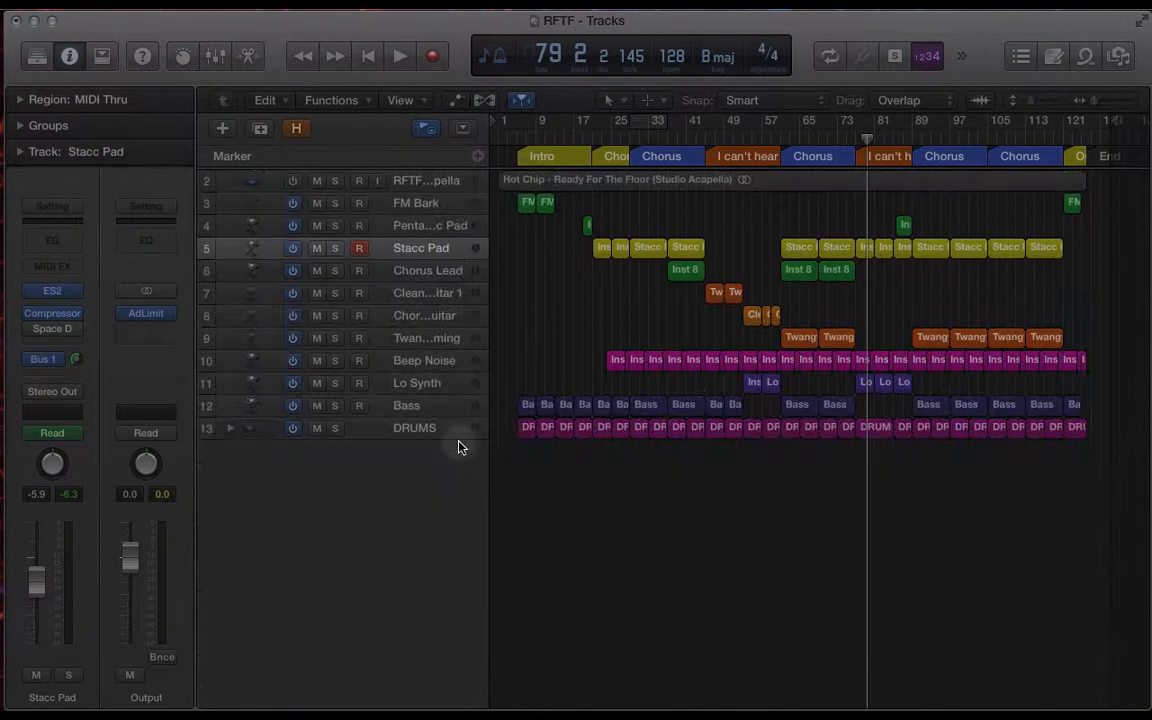
click(764, 572)
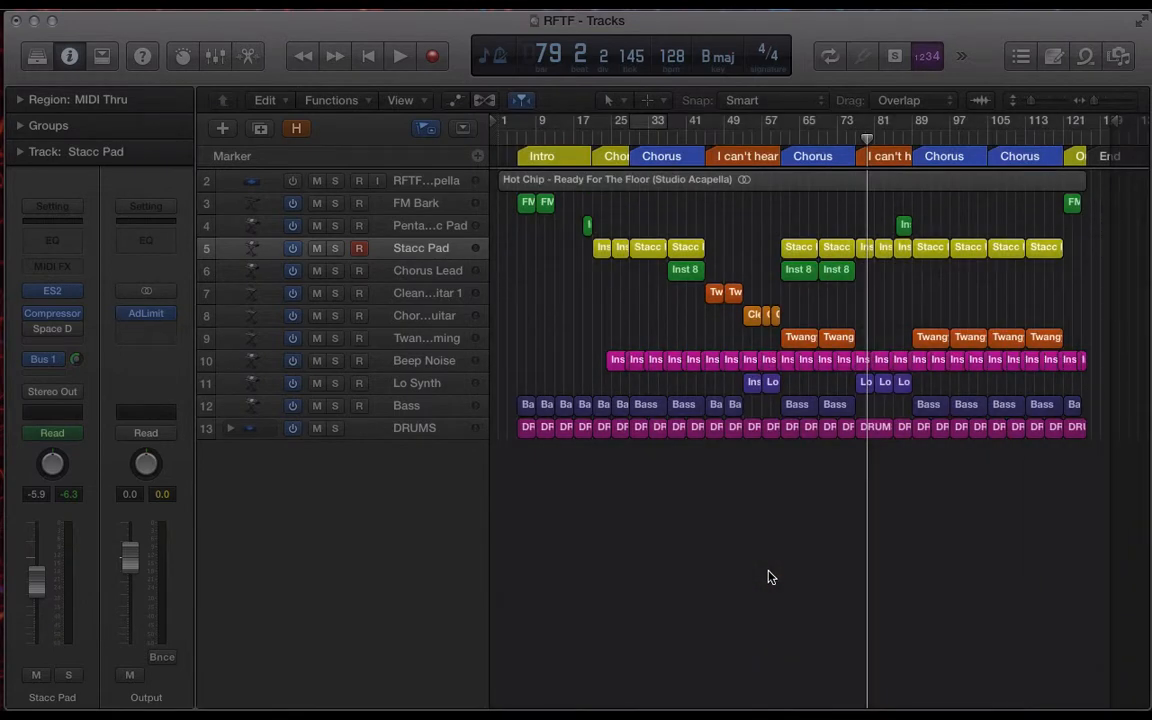